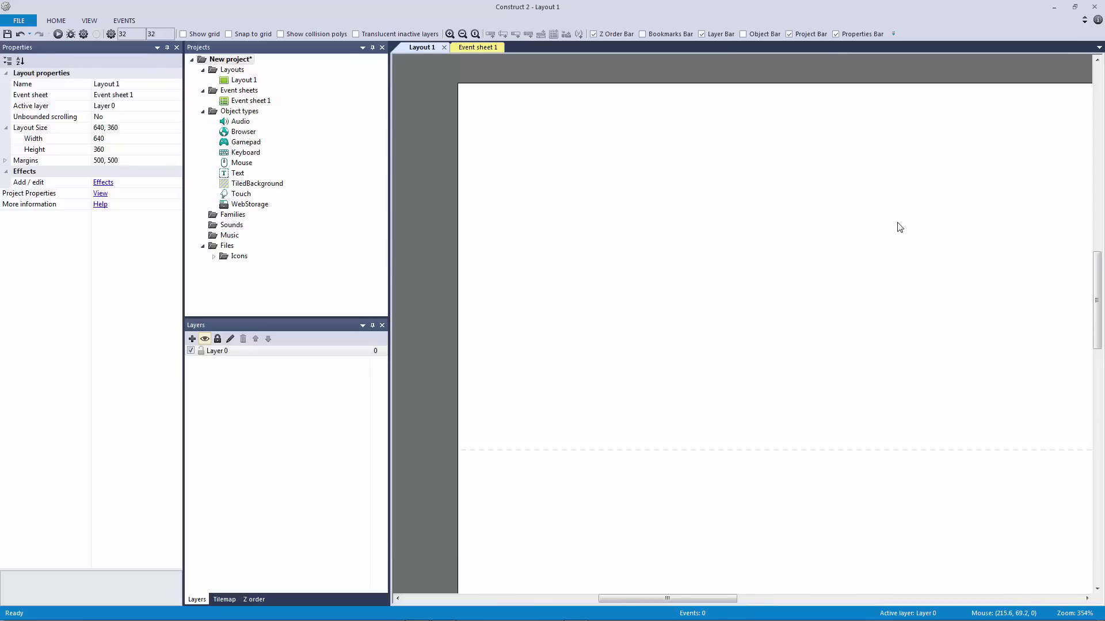
Step: Insert a Sprite with a 16x16 canvas filled blue
double_click(638, 206)
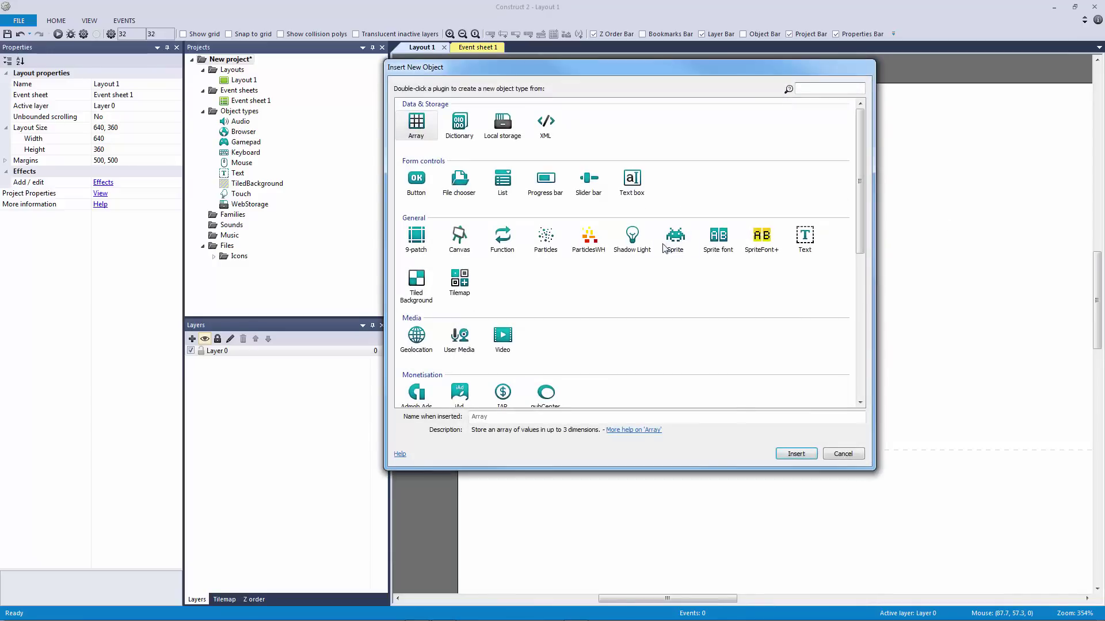
double_click(672, 239)
left_click(628, 271)
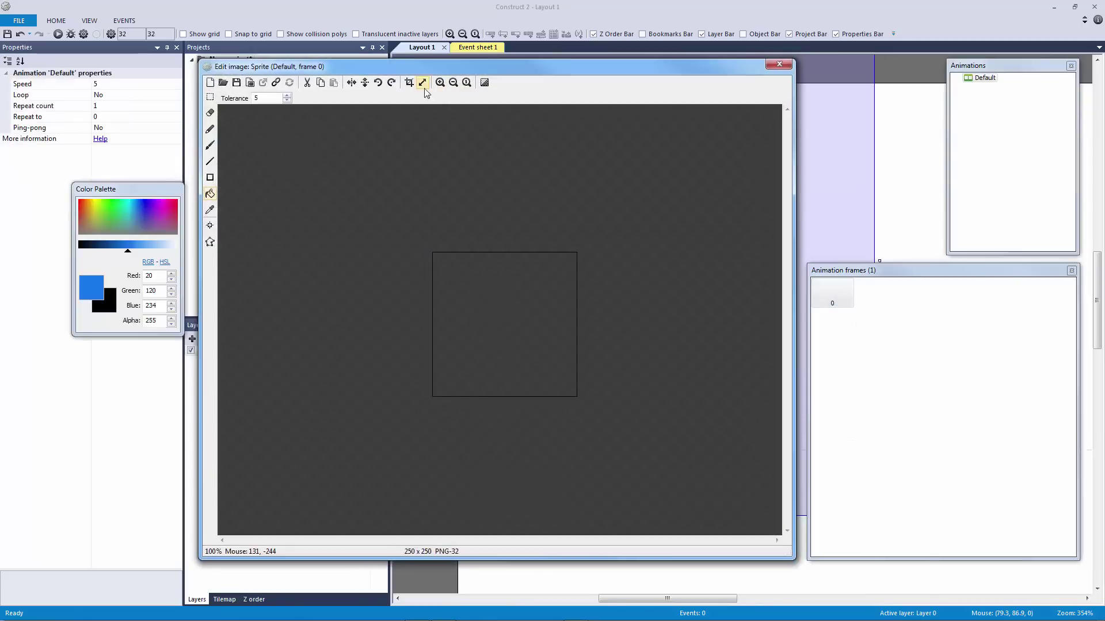
left_click(422, 82)
type("16")
key("Tab")
type("16")
key("Return")
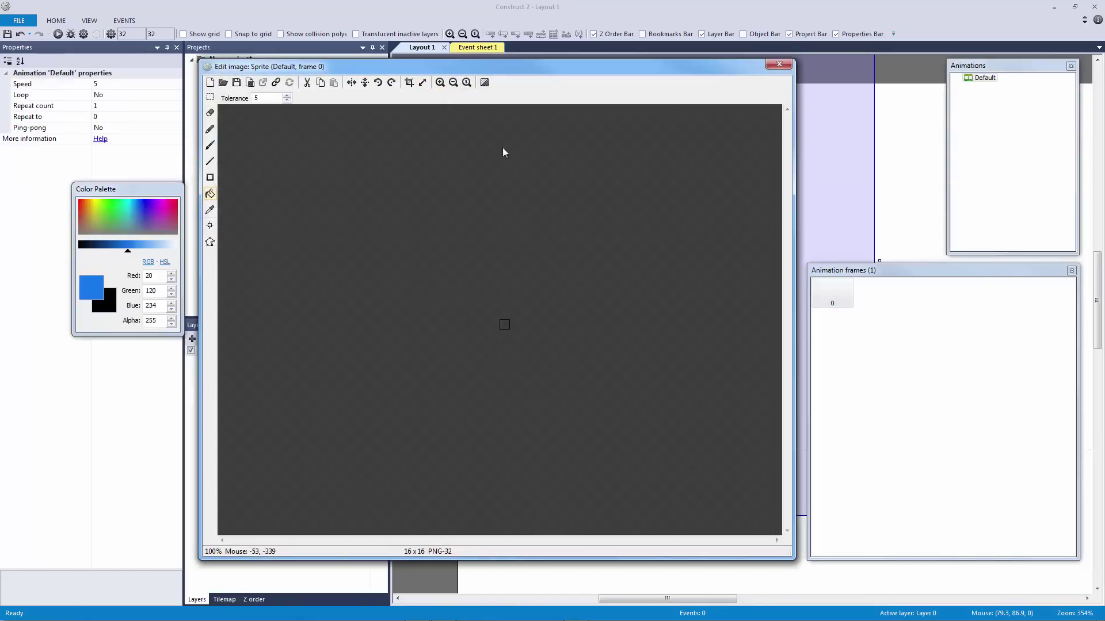
left_click(486, 325)
left_click(779, 64)
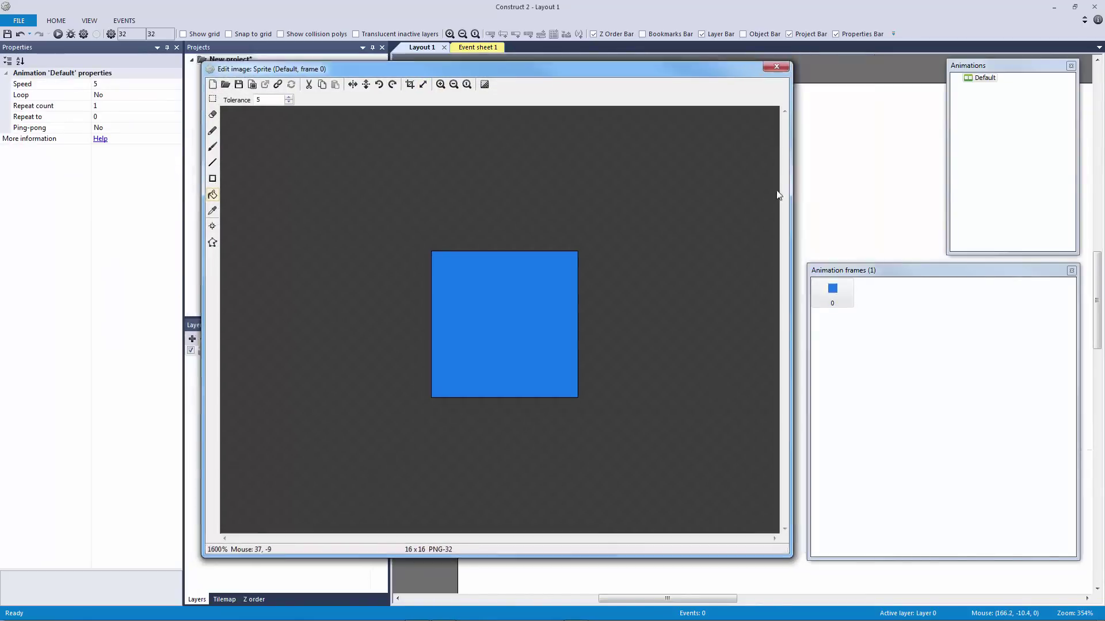
Step: Rename the sprite to obj_player
left_click(130, 91)
left_click(131, 84)
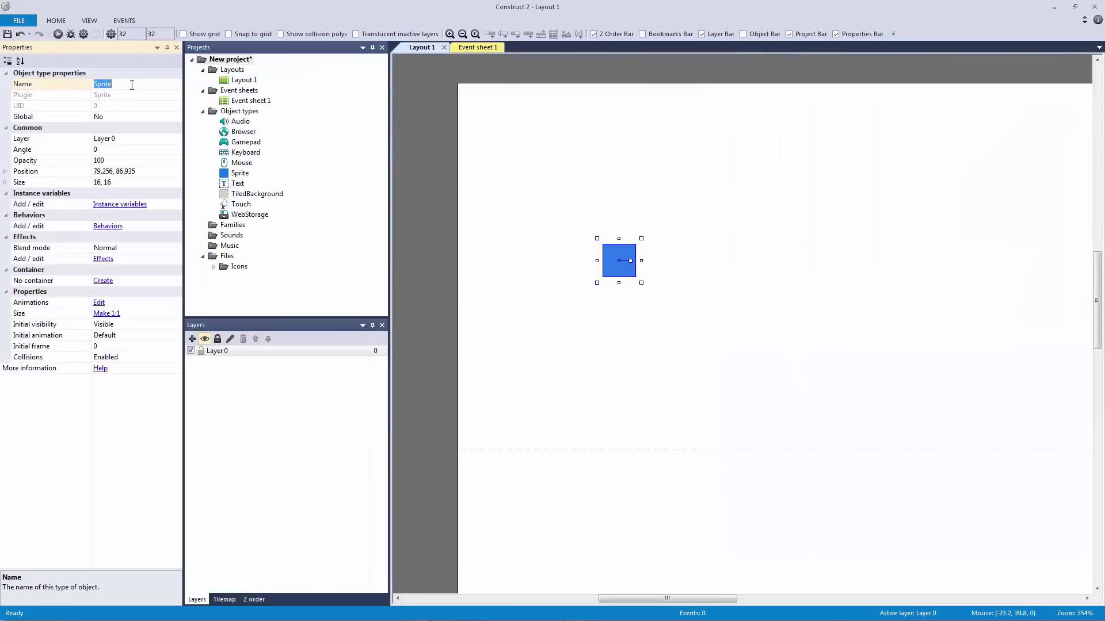
type("obj_player")
key("Return")
Step: Give obj_player a Number instance variable player_health with initial value 100
left_click(119, 204)
left_click(401, 73)
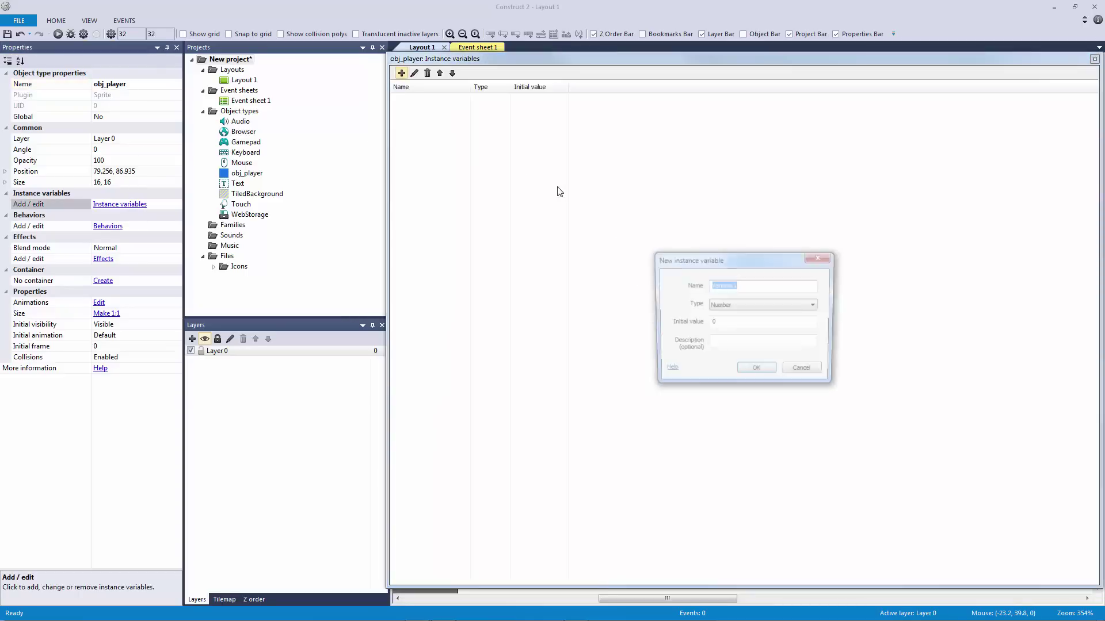
type("player_hea")
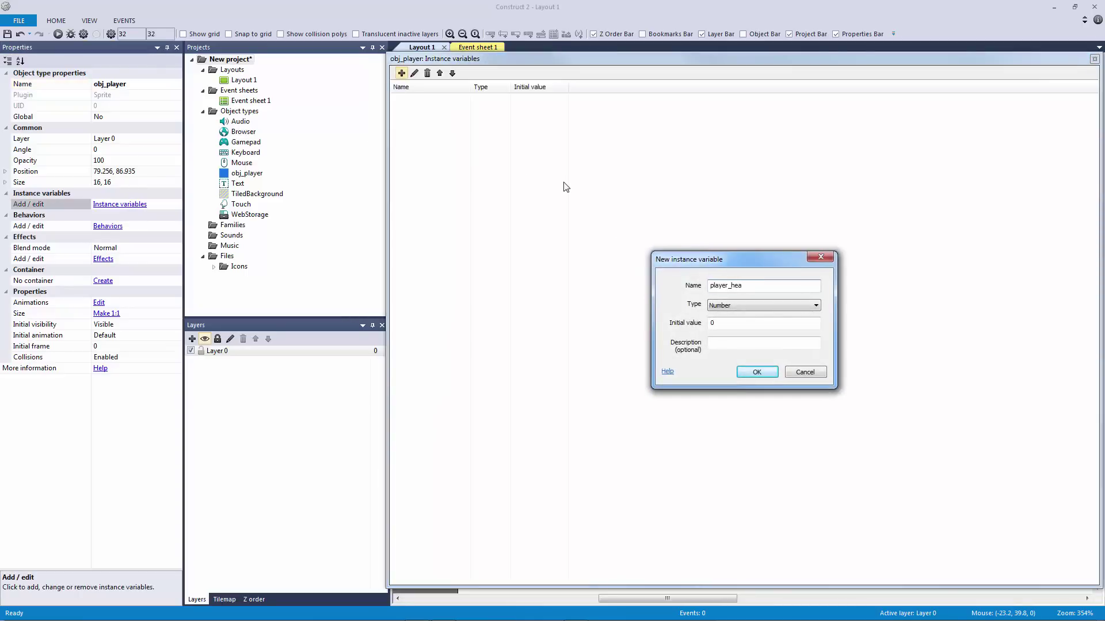
type("lth")
key("Tab")
key("Tab")
type("100")
key("Return")
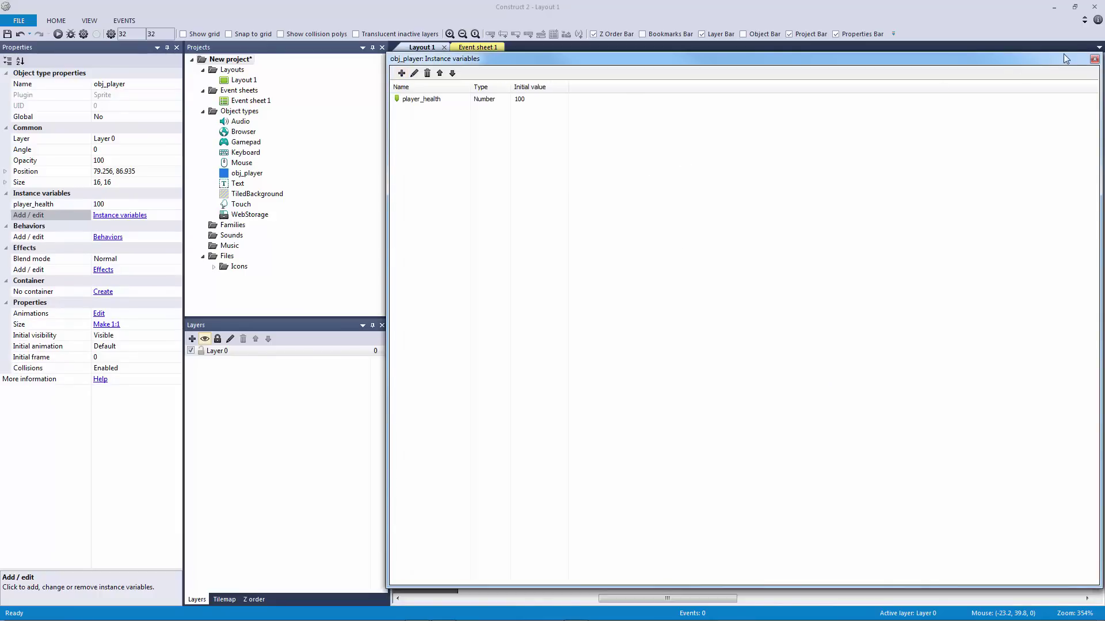
left_click(1095, 59)
Step: Insert a second Sprite with a 16x4 canvas filled red
left_click(689, 183)
double_click(675, 210)
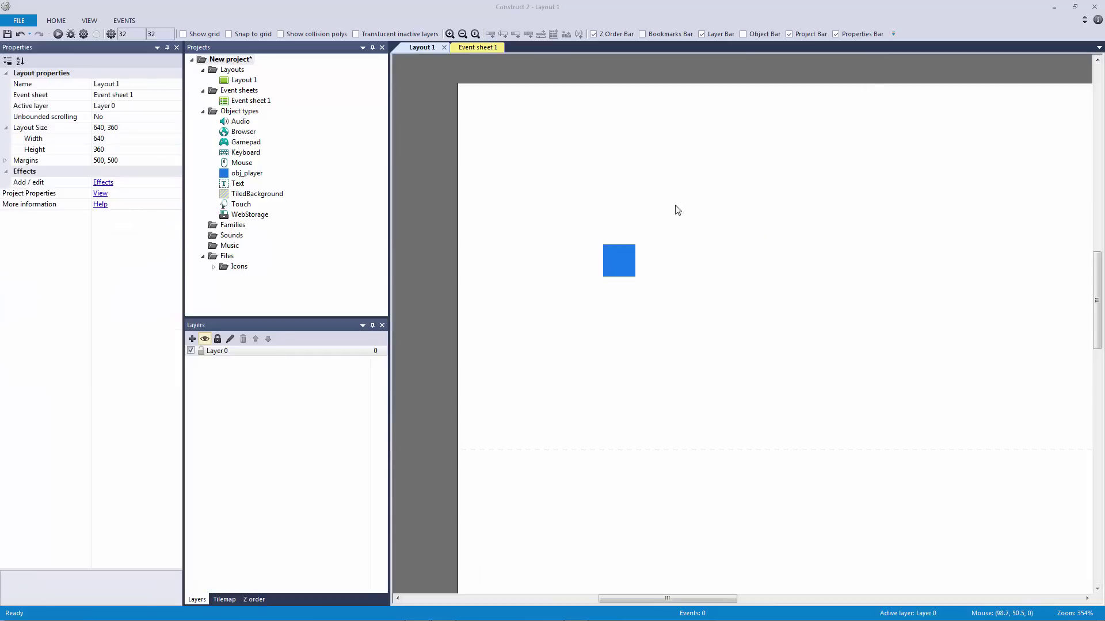
double_click(675, 235)
left_click(641, 247)
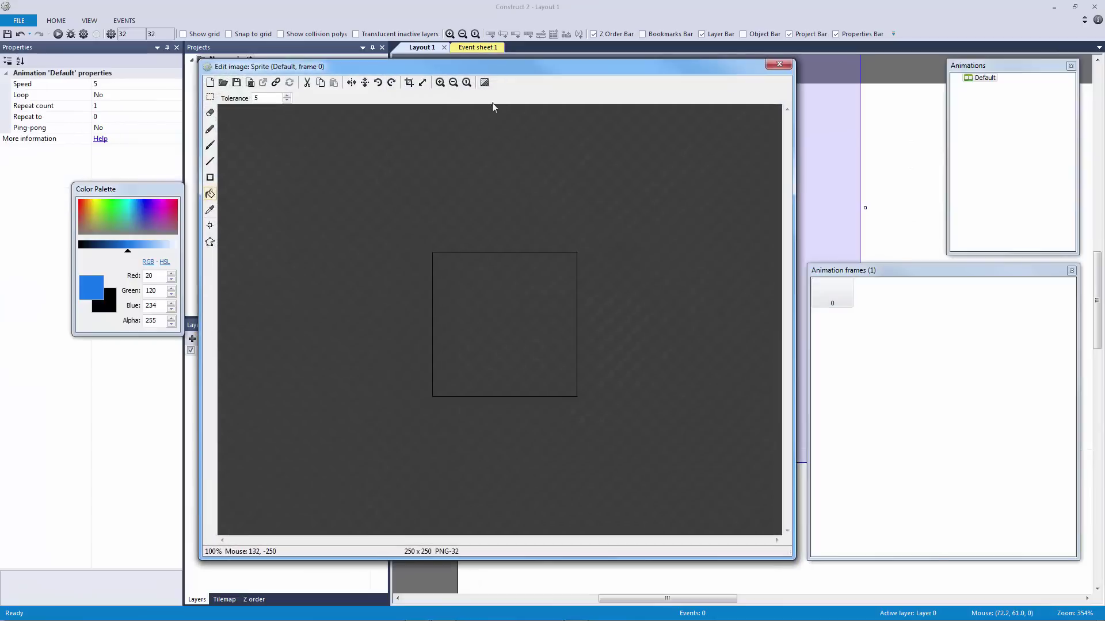
left_click(422, 83)
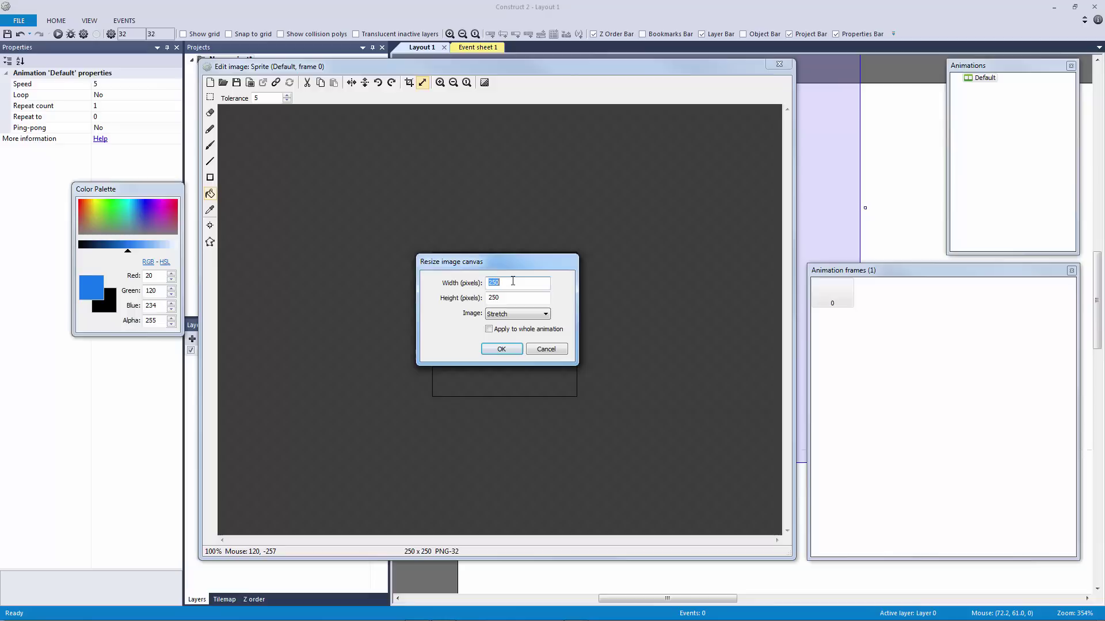
type("16")
key("Tab")
type("4")
key("Return")
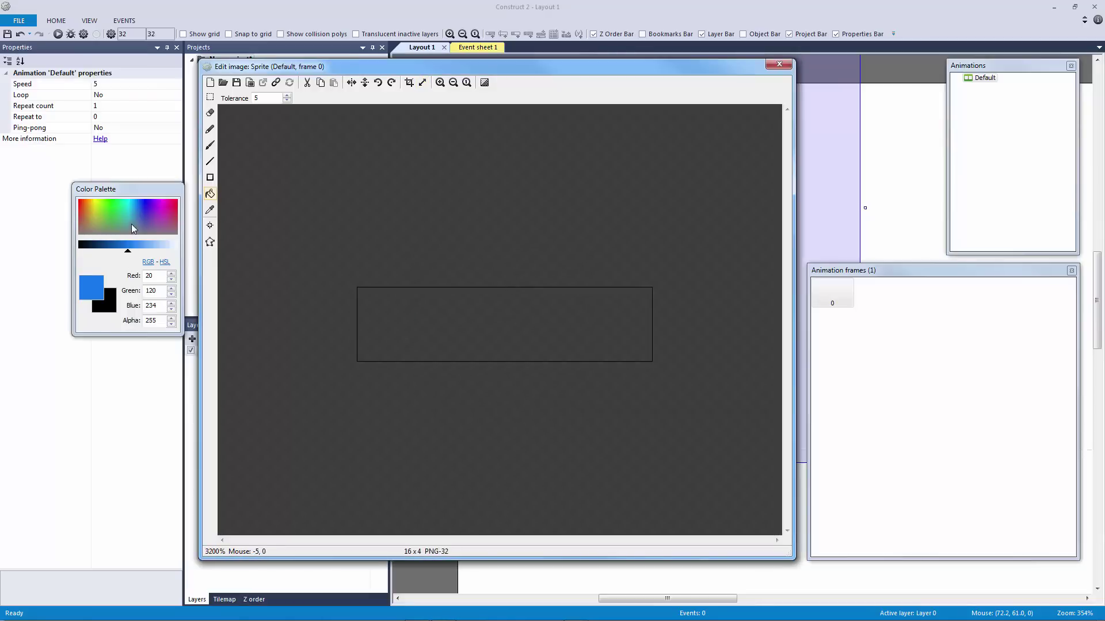
left_click(114, 216)
left_click(81, 211)
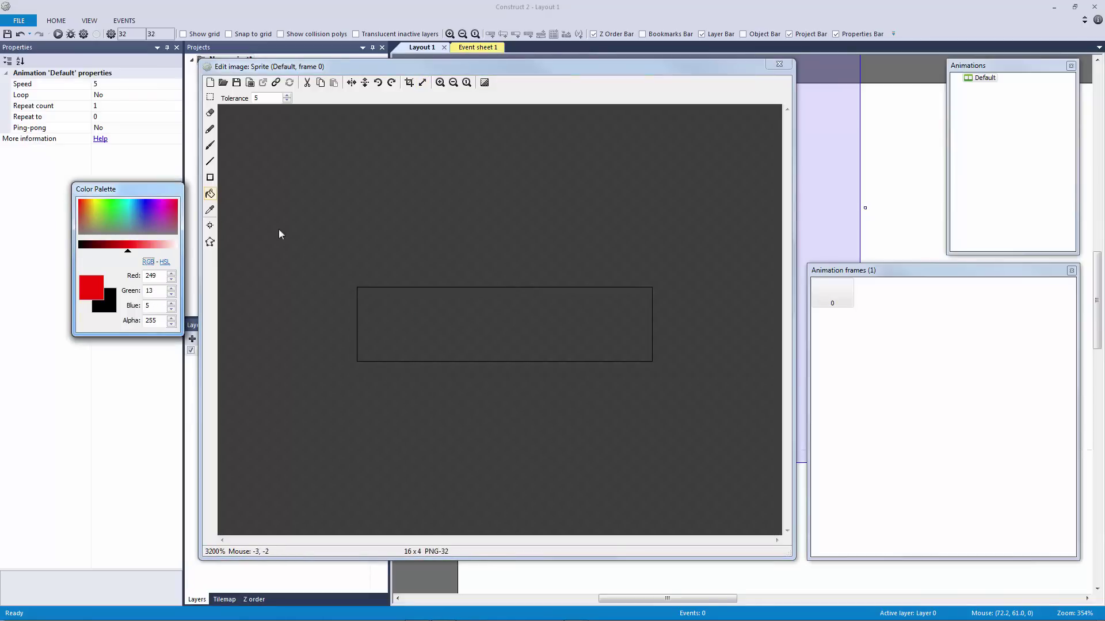
left_click(460, 345)
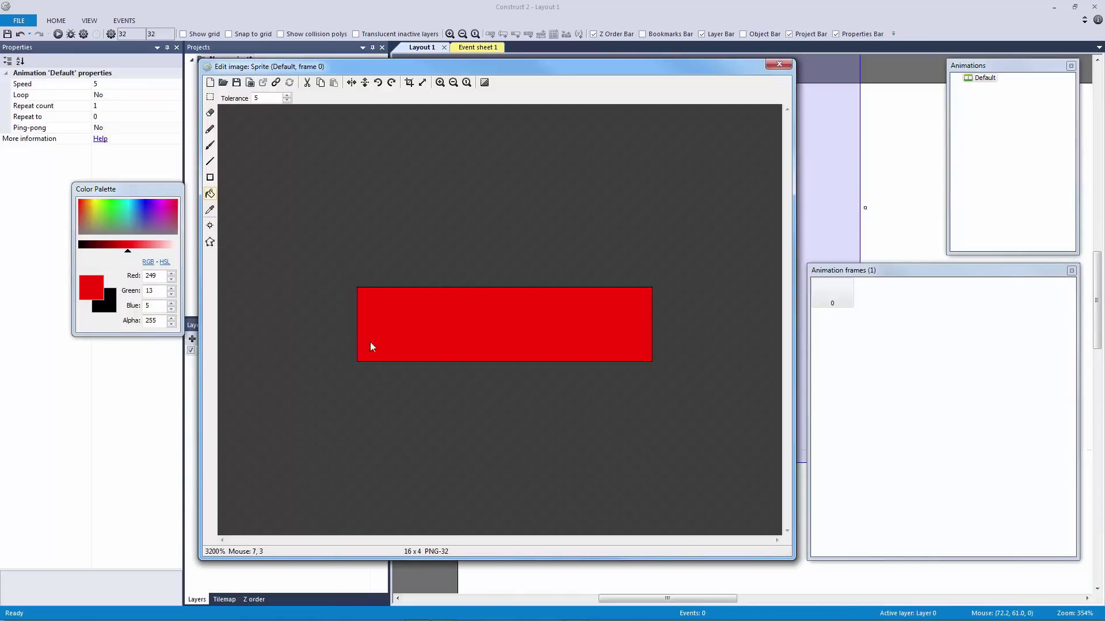
Step: Quick-assign the bar's origin point to its left edge
left_click(210, 225)
right_click(851, 107)
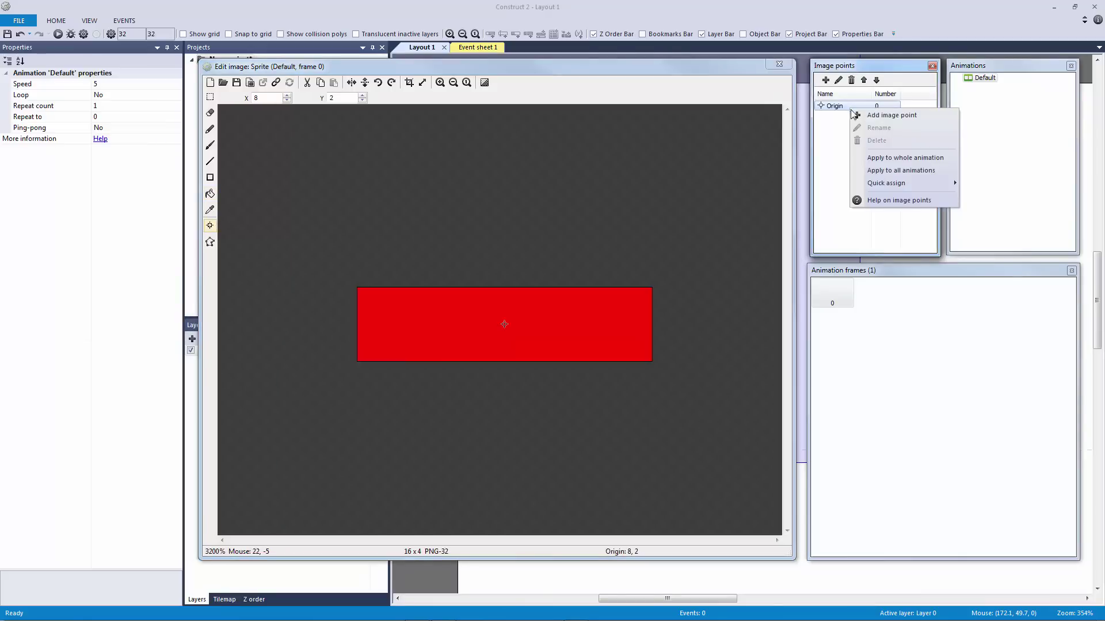
mouse_move(947, 190)
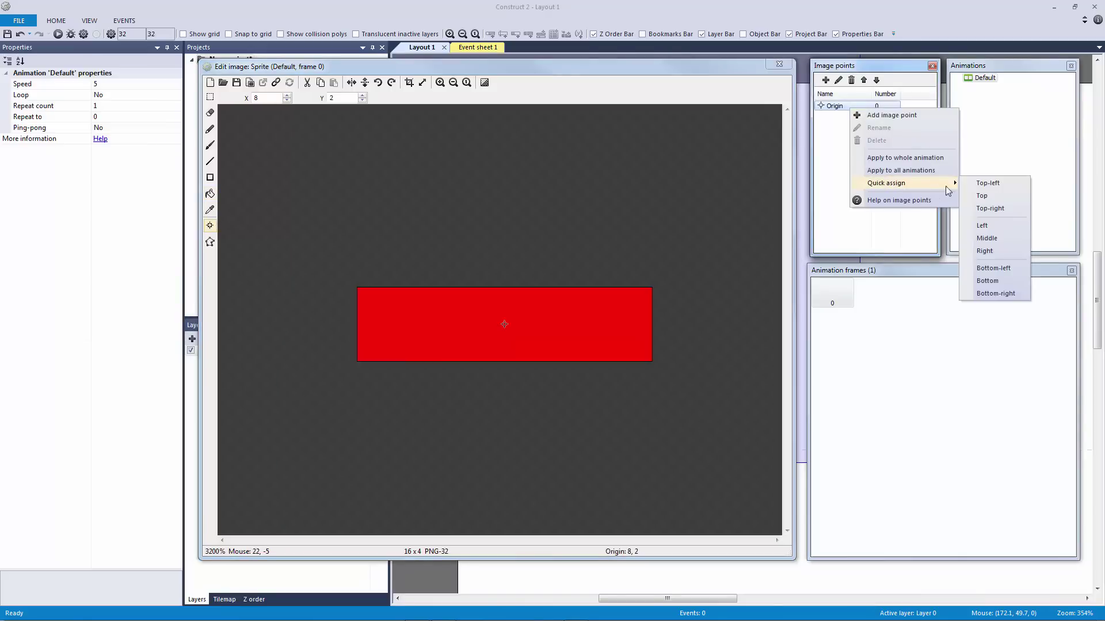
left_click(982, 226)
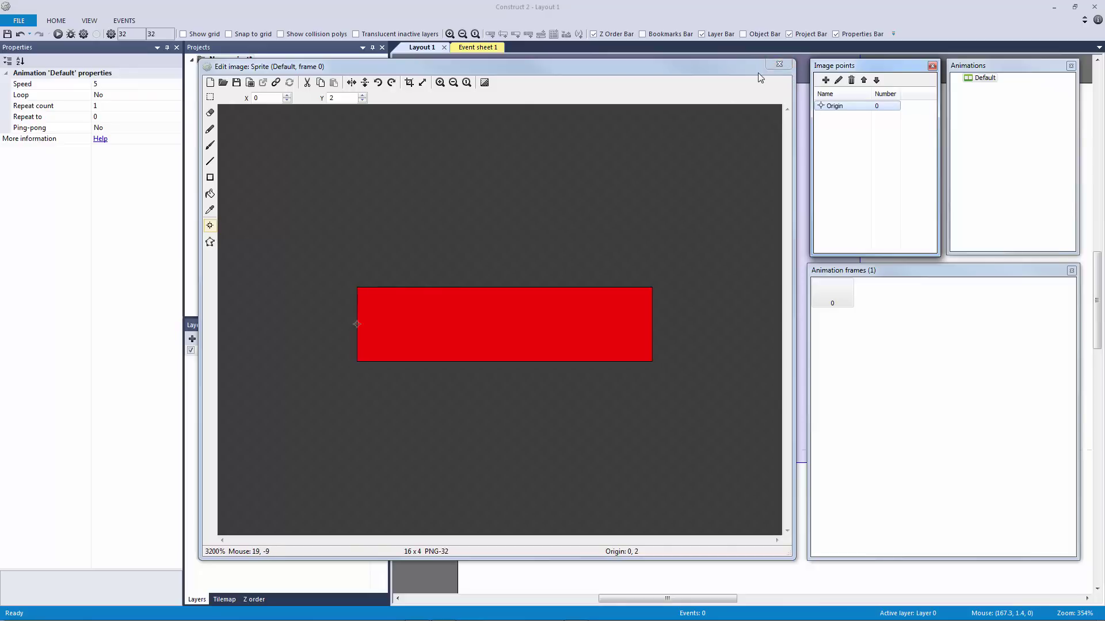
left_click(779, 64)
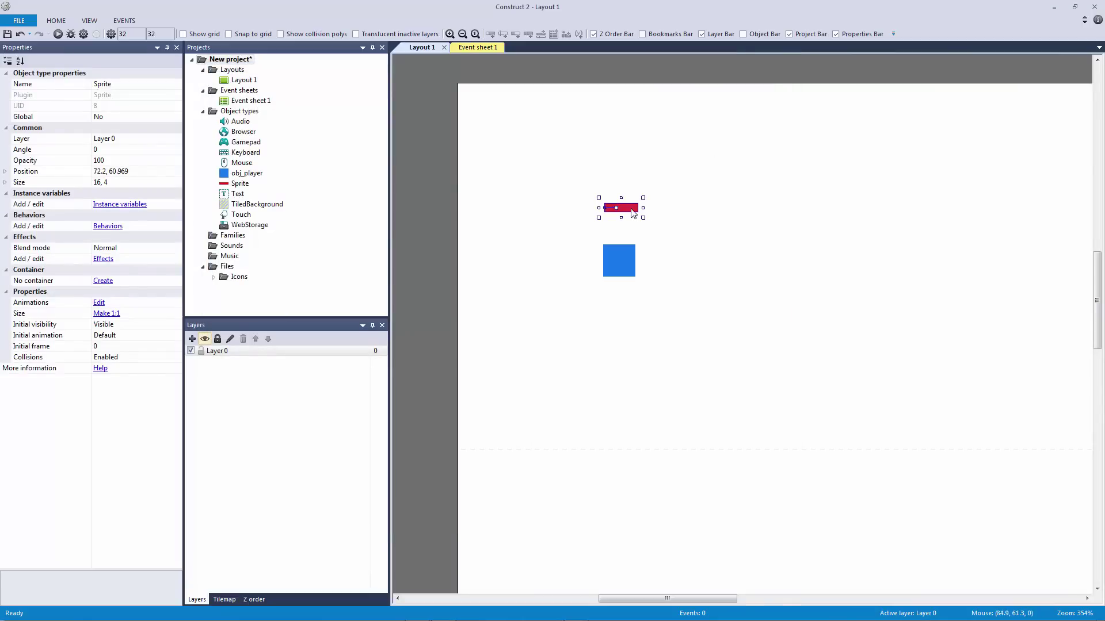
Step: Reposition the red bar above the blue player square
left_click_drag(633, 213, 554, 201)
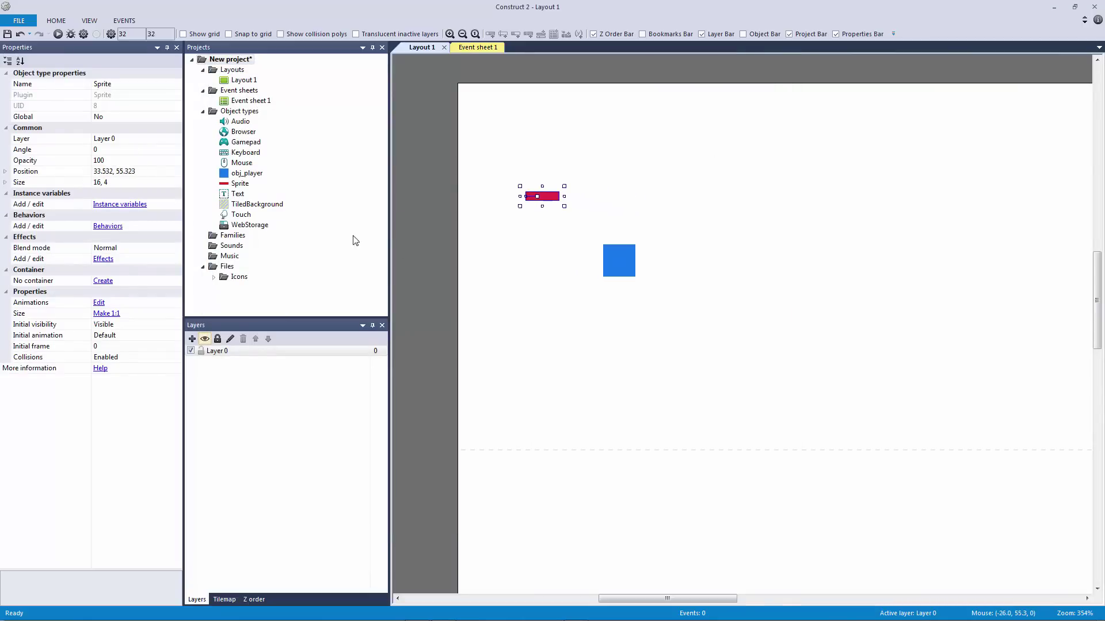
left_click(607, 262)
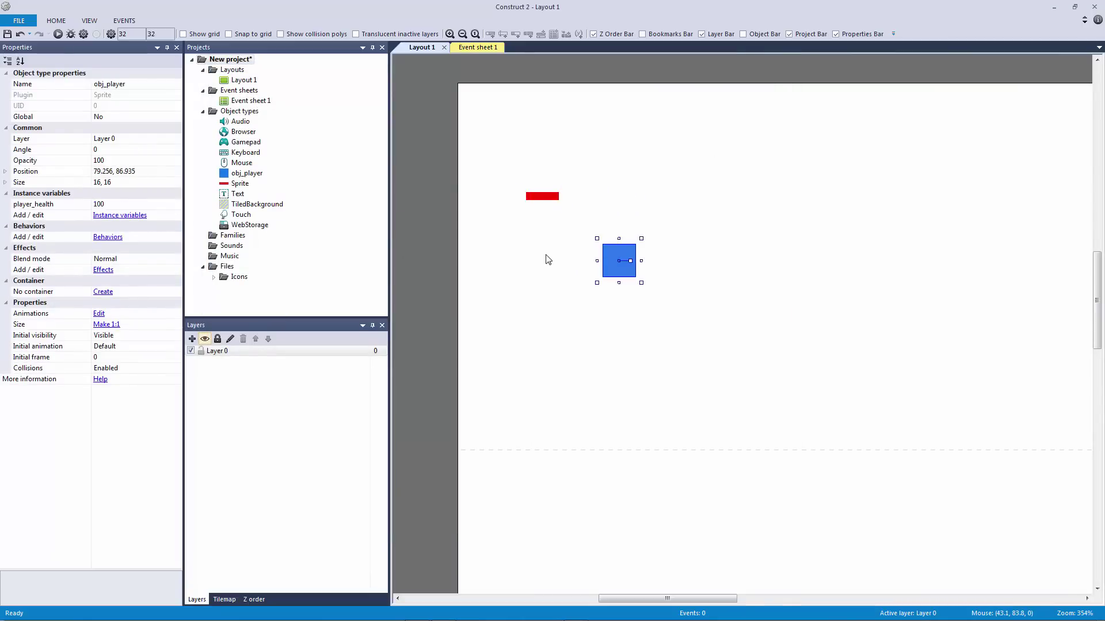
left_click(55, 206)
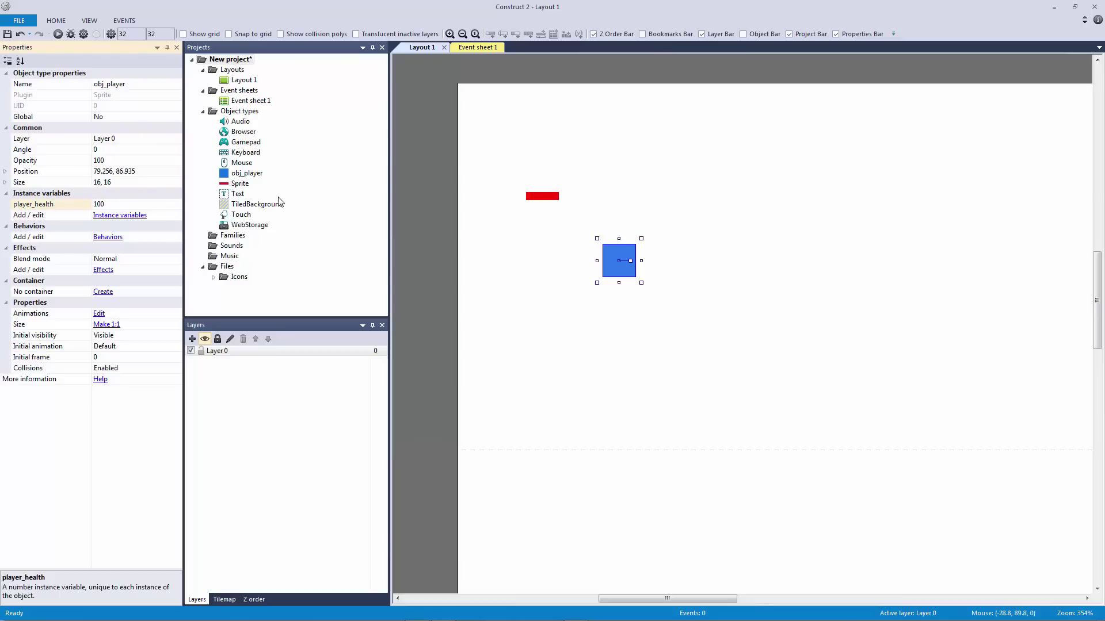
left_click(537, 197)
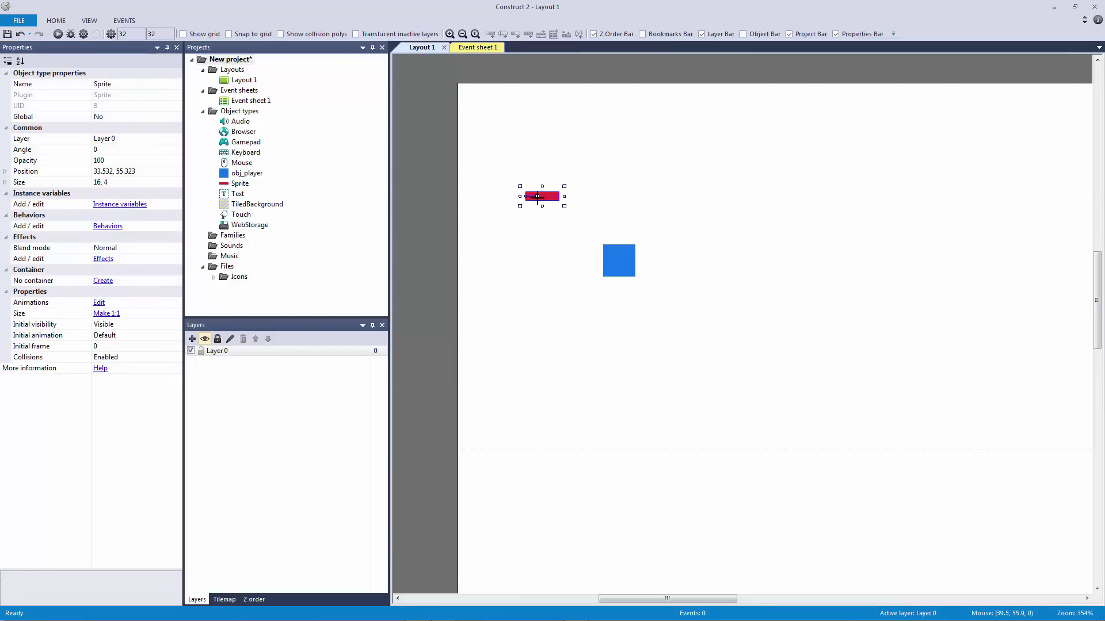
left_click_drag(549, 200, 618, 213)
Step: Add a System 'Every tick' event to Event sheet 1 with no actions yet
left_click(467, 48)
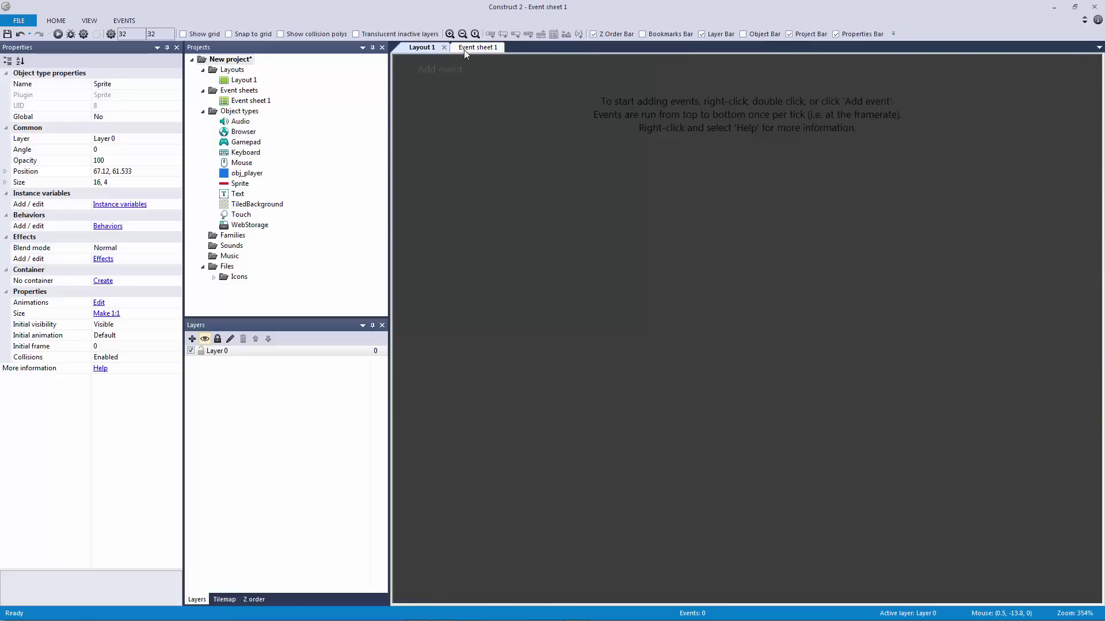
left_click(440, 69)
double_click(424, 107)
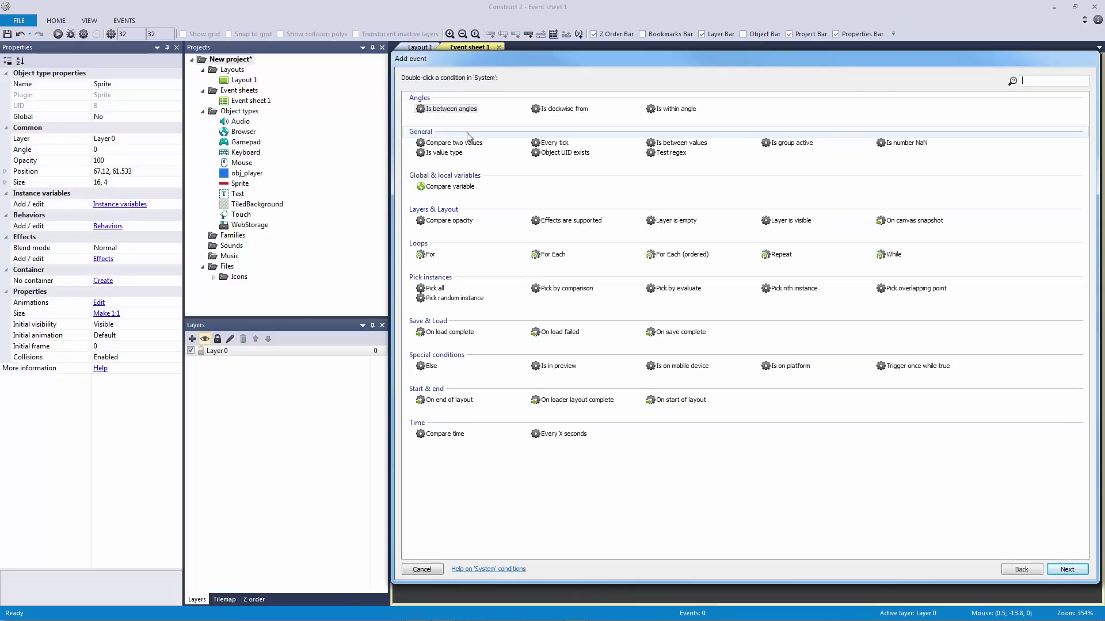
type("every")
double_click(436, 109)
left_click(585, 68)
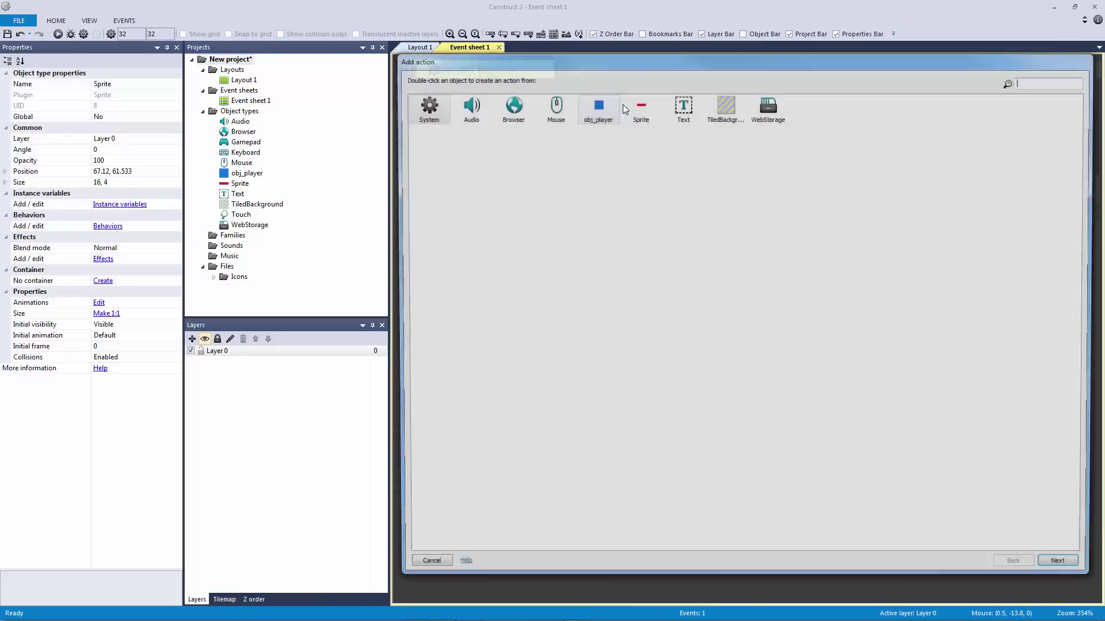
left_click(422, 570)
left_click(236, 183)
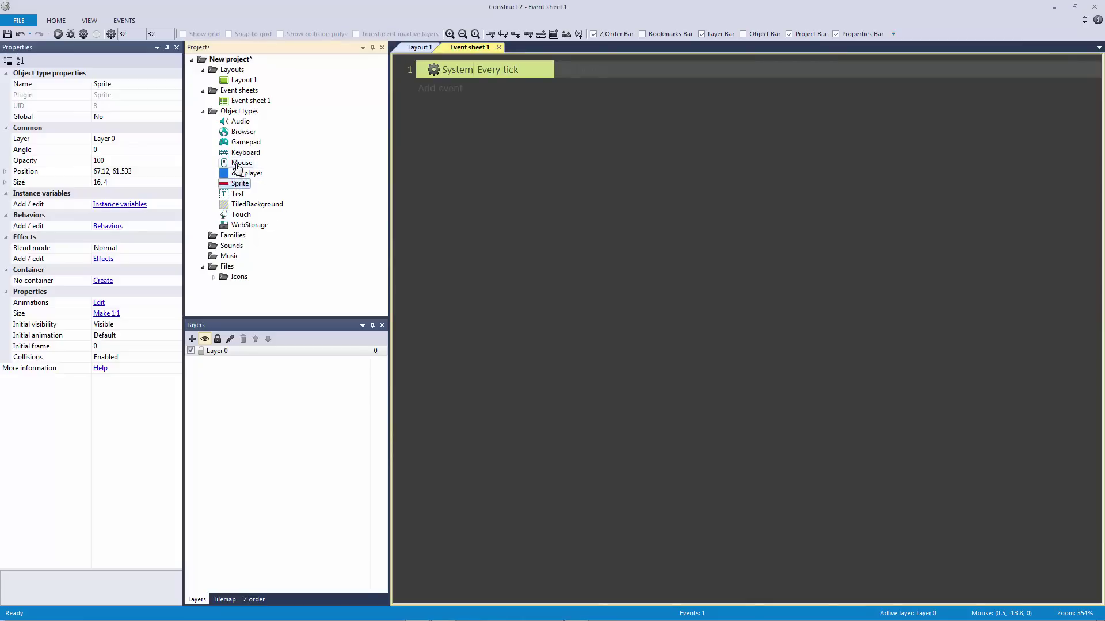
Step: Rename the red bar sprite to obj_player_health
left_click(130, 85)
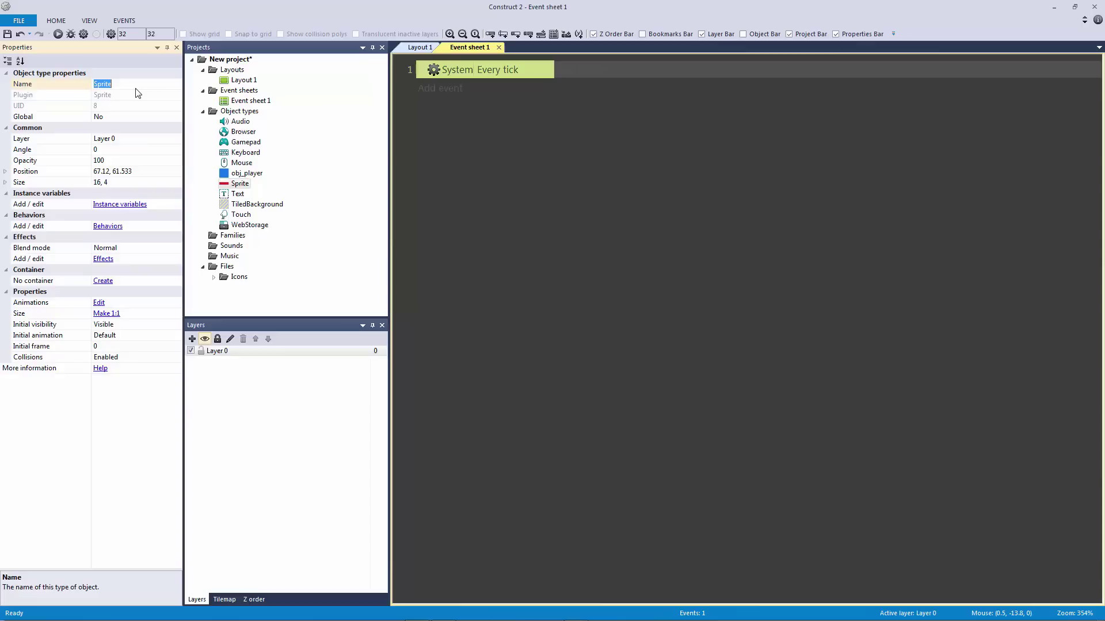
type("obj_player_health")
key("Return")
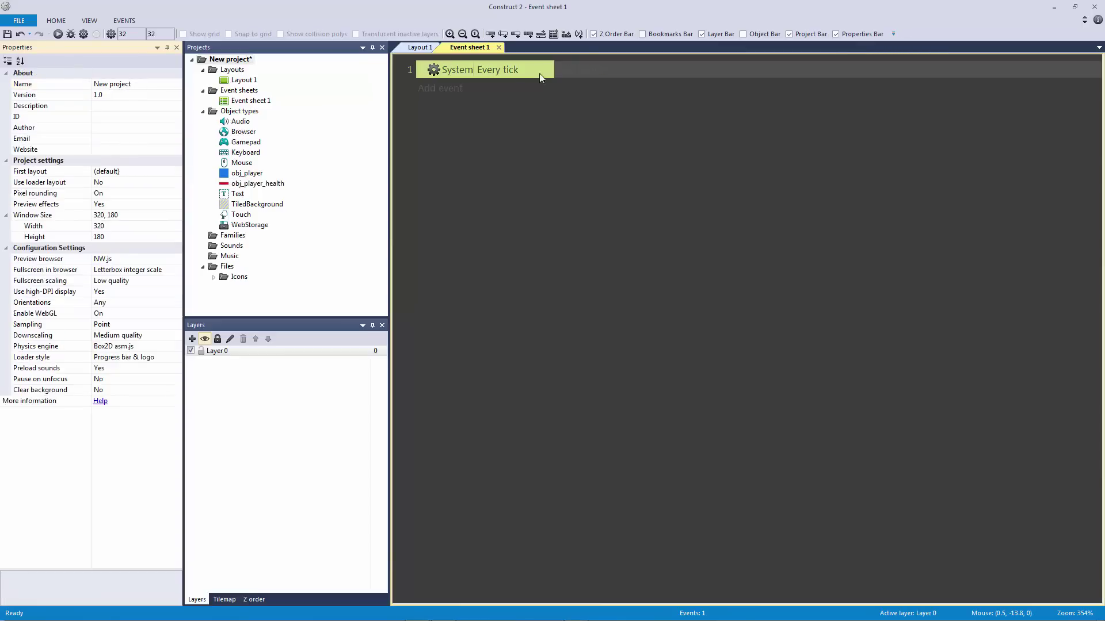
Step: Under Every tick, set obj_player_health's width to obj_player.player_health
left_click(575, 69)
double_click(653, 116)
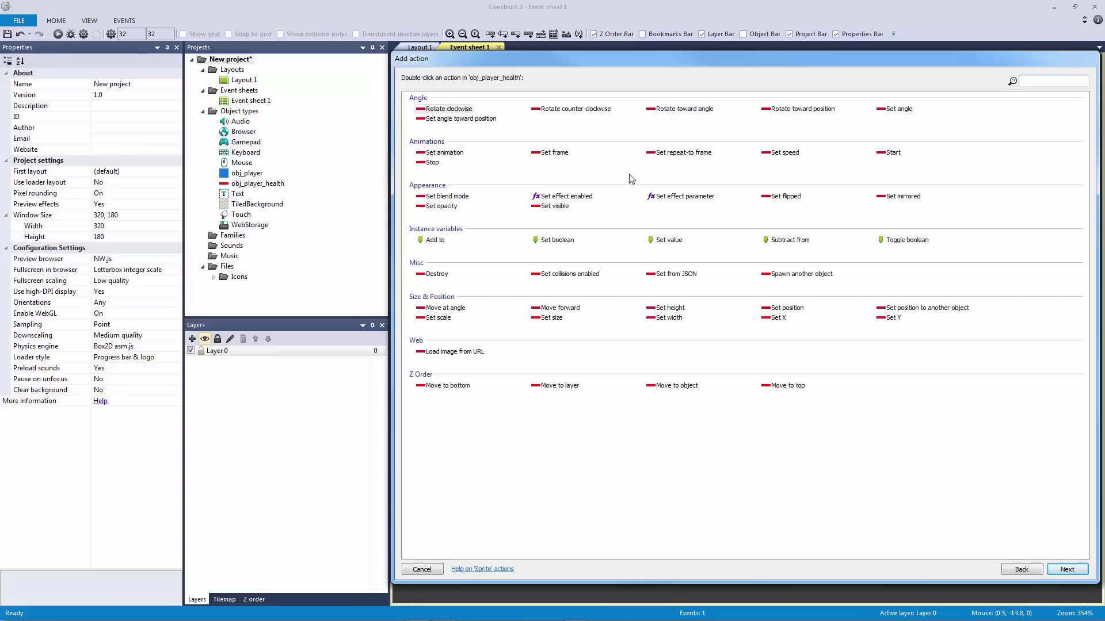
type("set wi")
key("Return")
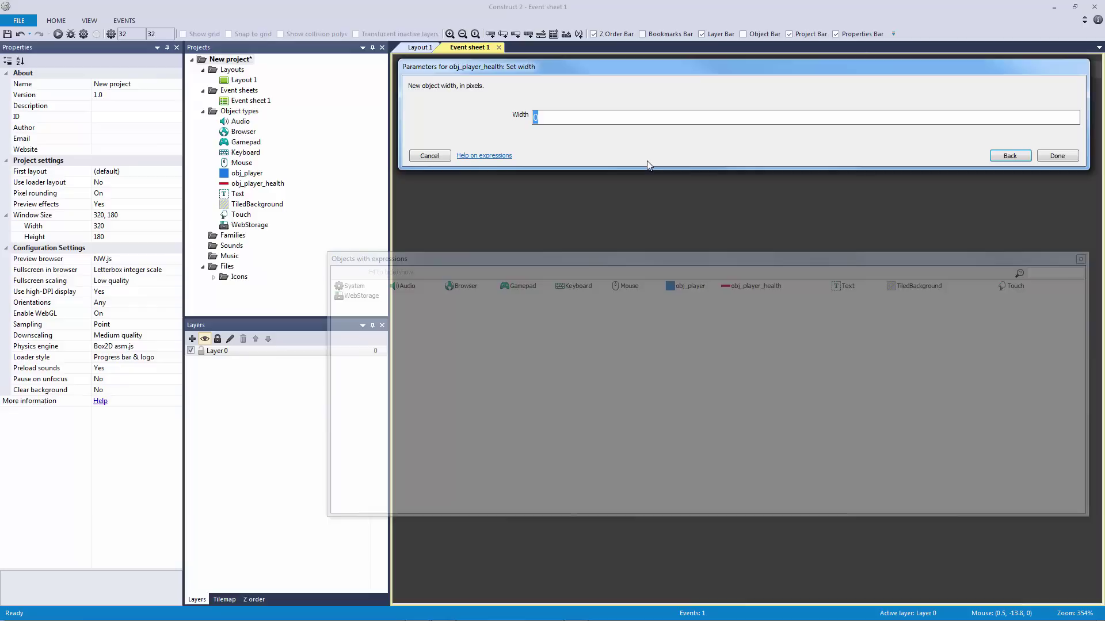
type("obj_player.po")
type(".pl")
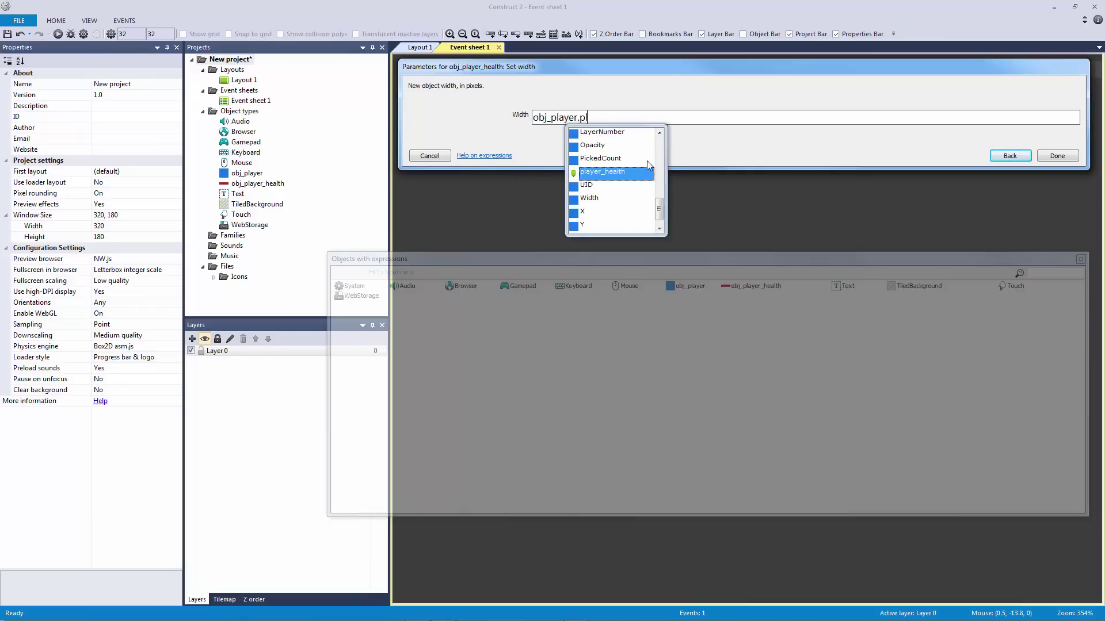
key("Return")
key("Return")
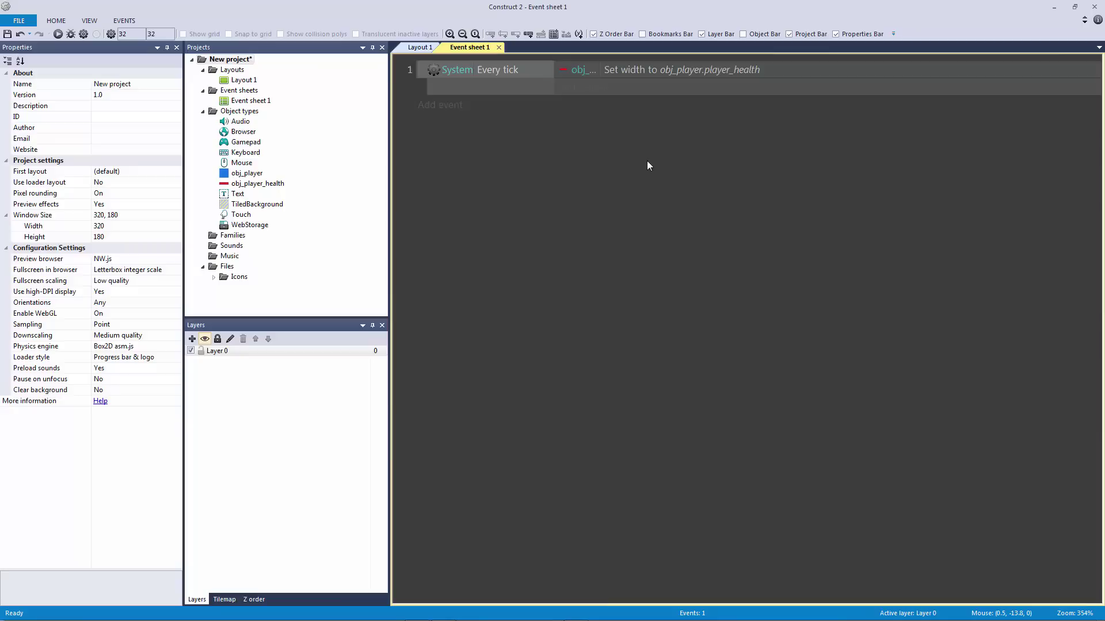
left_click(506, 72)
left_click(599, 70)
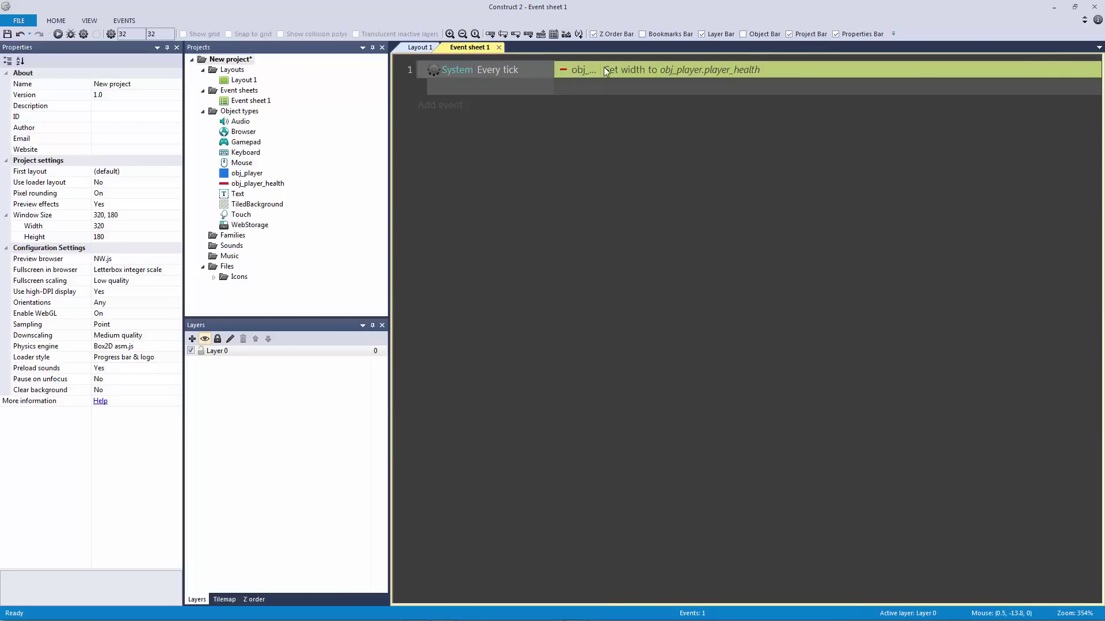
left_click(422, 49)
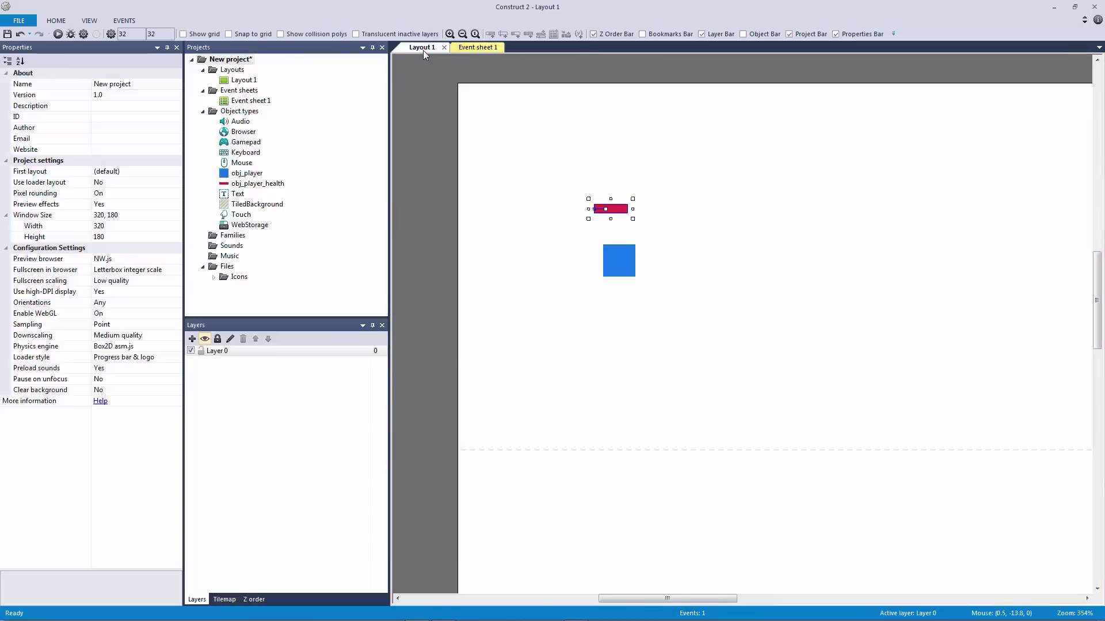
left_click(58, 34)
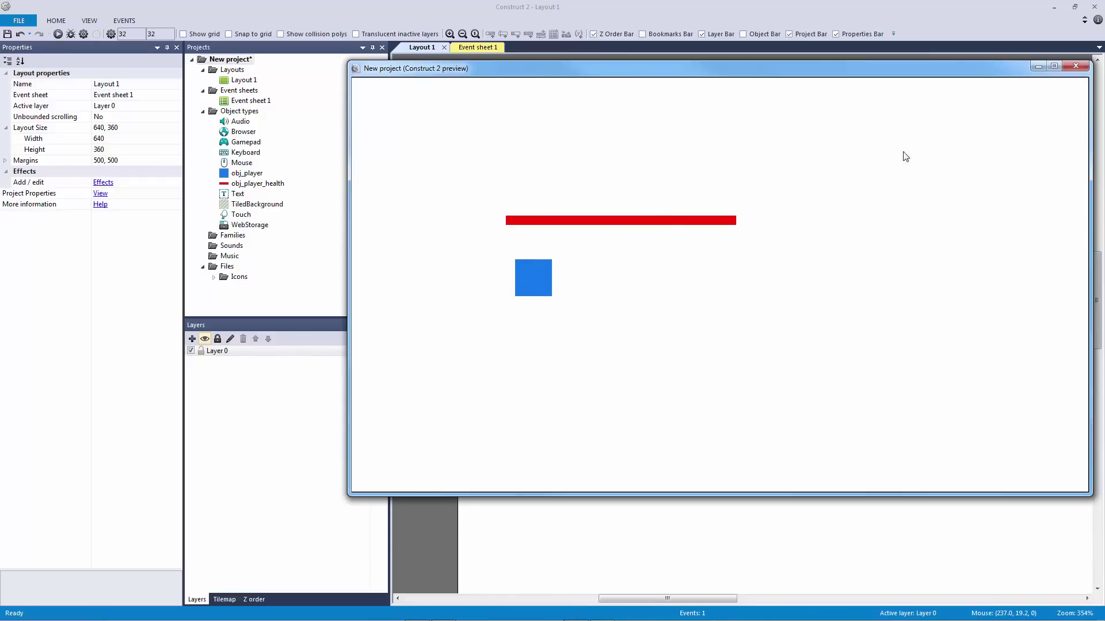
left_click(1075, 65)
Step: Position the red health bar just above the blue player
left_click(581, 265)
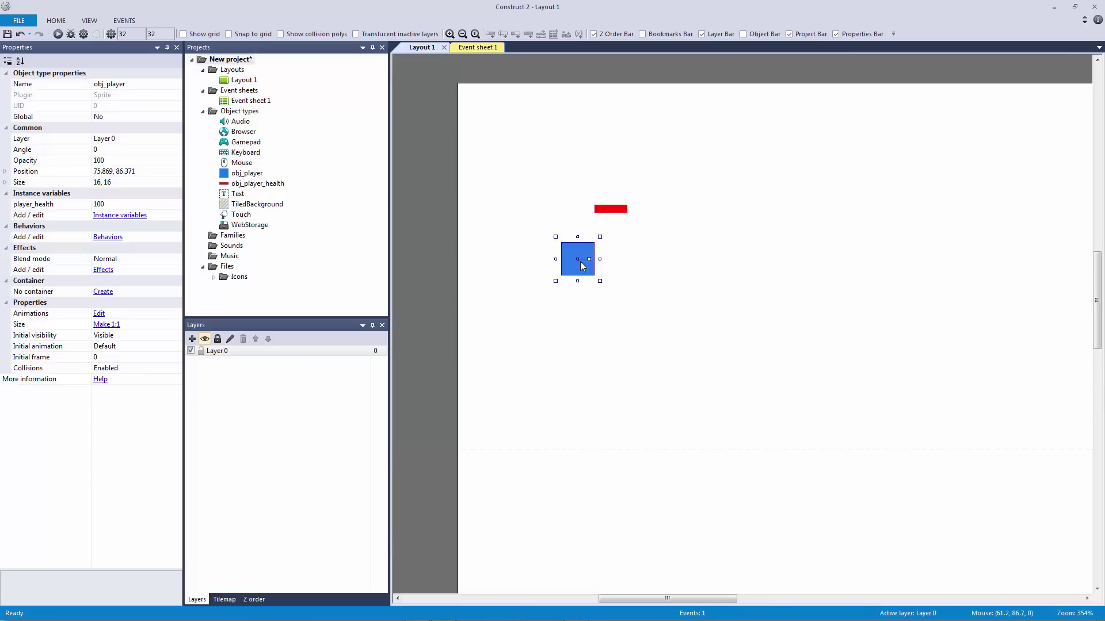
left_click_drag(615, 211, 574, 231)
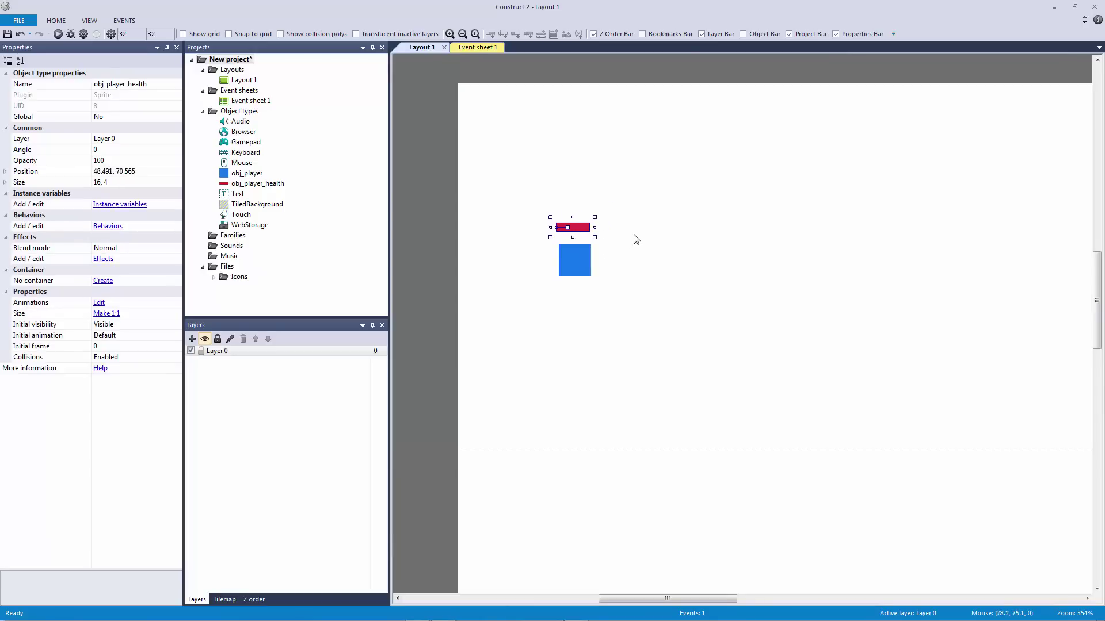
left_click(636, 239)
left_click(584, 229)
left_click(469, 49)
left_click(415, 48)
left_click_drag(574, 230, 578, 228)
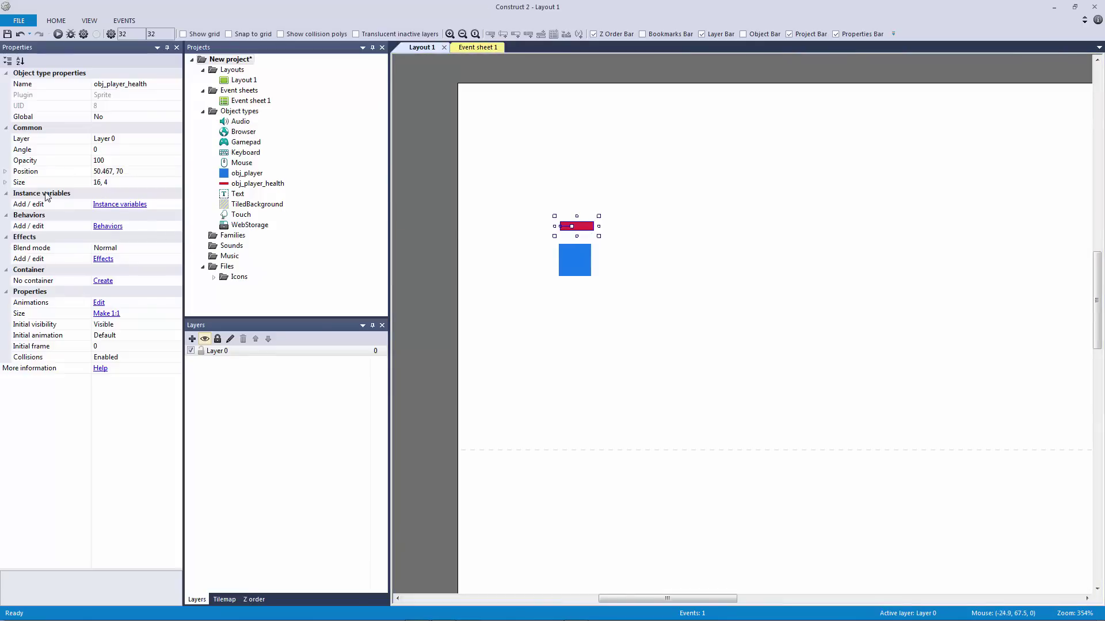
left_click(6, 183)
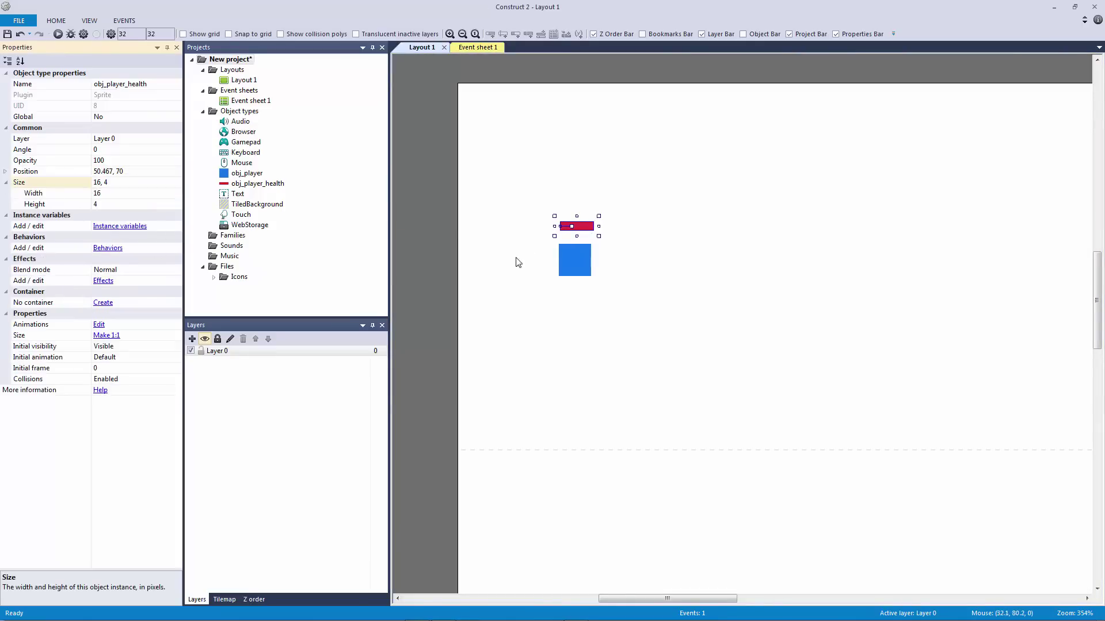
Step: Set obj_player's player_health to 16 and preview to check the bar width
left_click(588, 259)
left_click(120, 205)
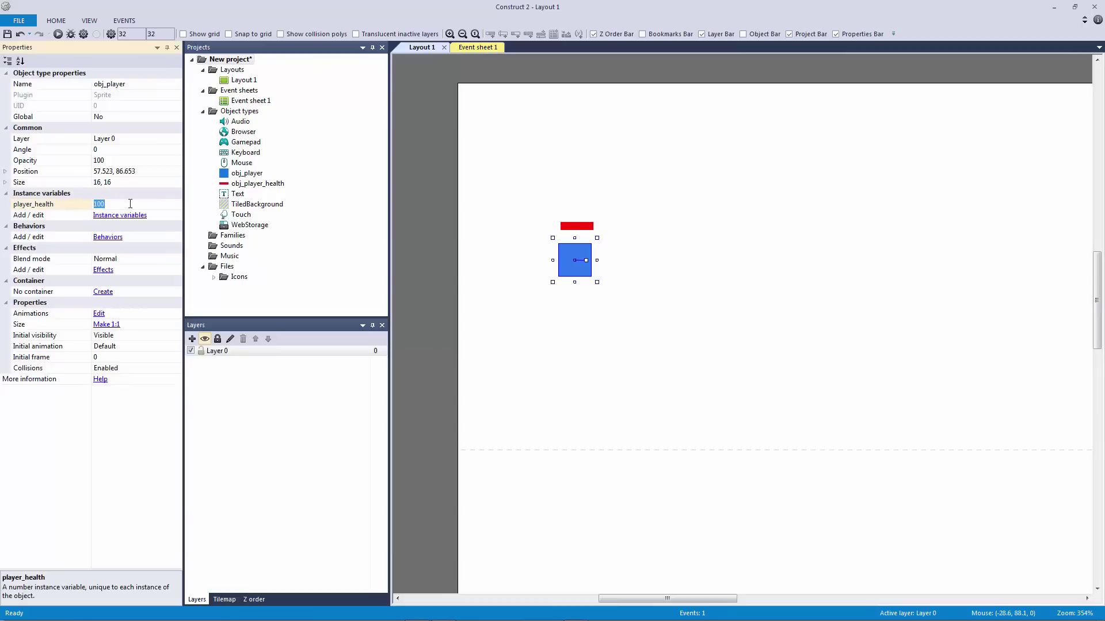
left_click(58, 34)
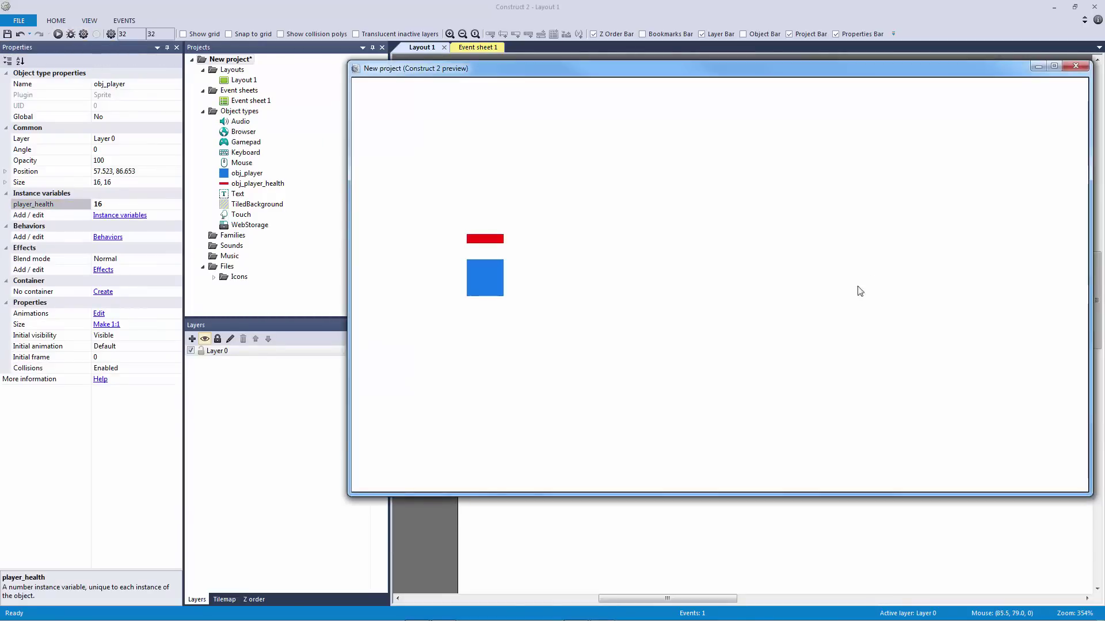
left_click(1075, 68)
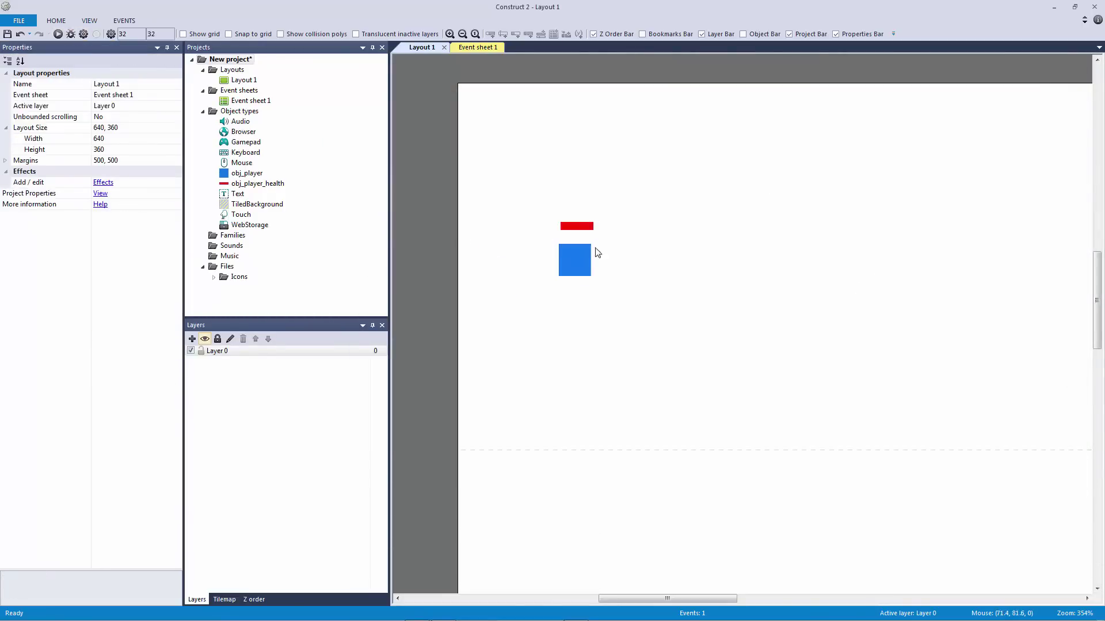
left_click_drag(594, 249, 588, 248)
Step: Insert a Button below the player and label it DRAIN
left_click(688, 266)
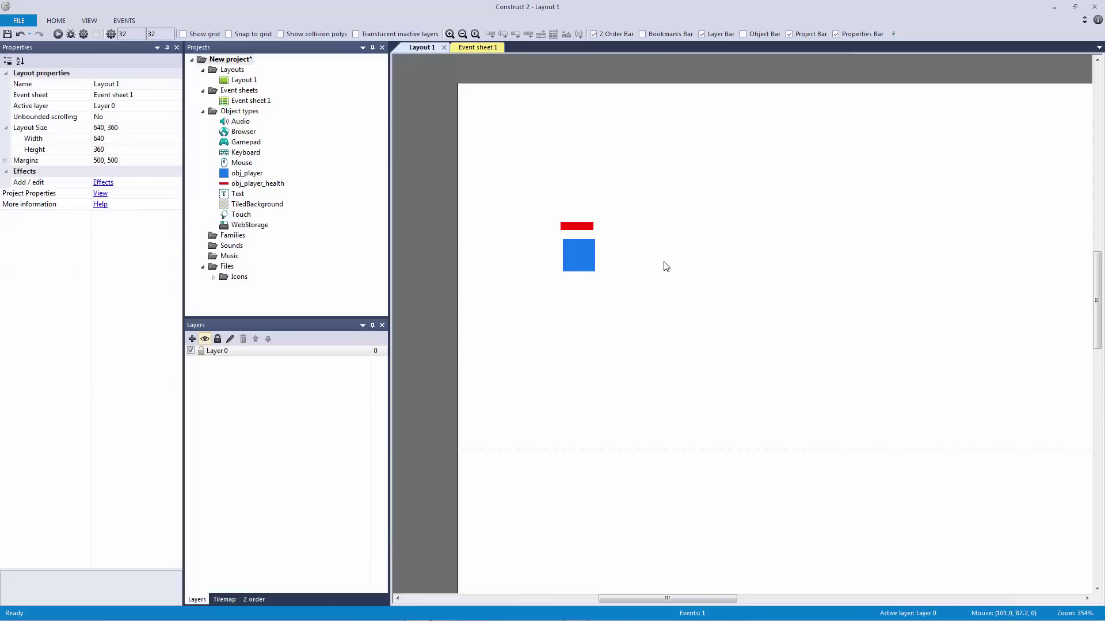
double_click(664, 267)
type("but")
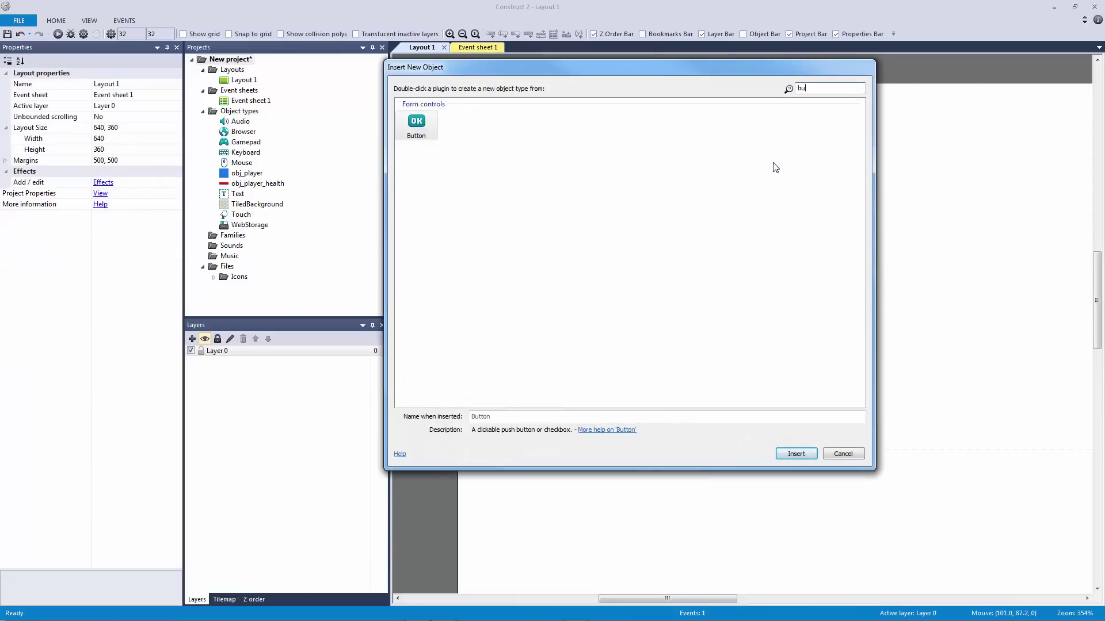
double_click(416, 124)
left_click(680, 262)
left_click_drag(729, 298, 501, 339)
left_click(117, 258)
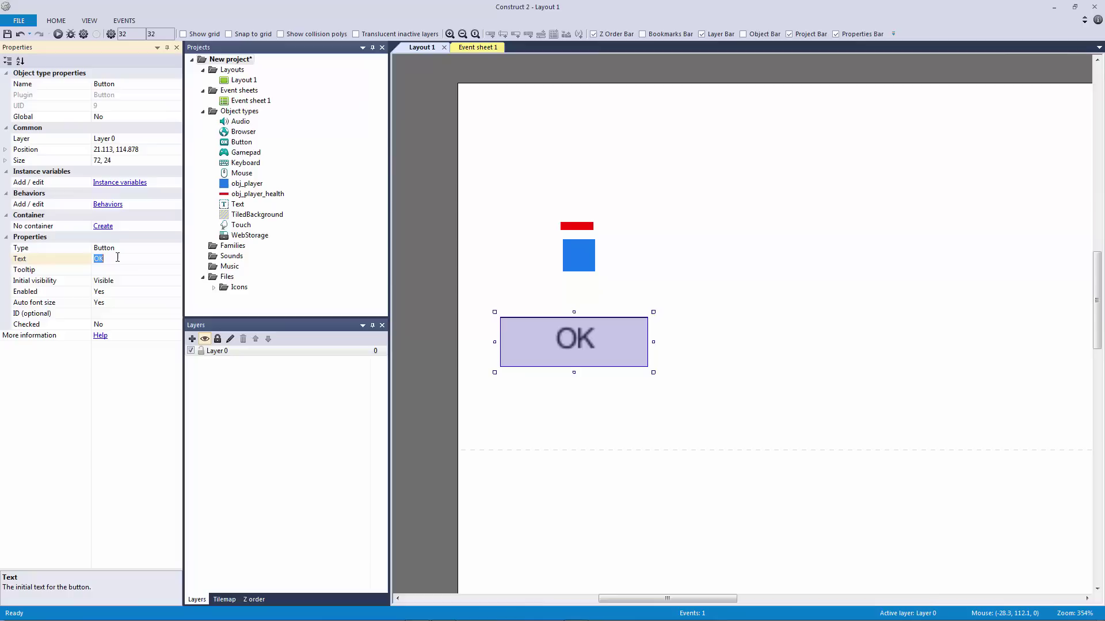
key("Return")
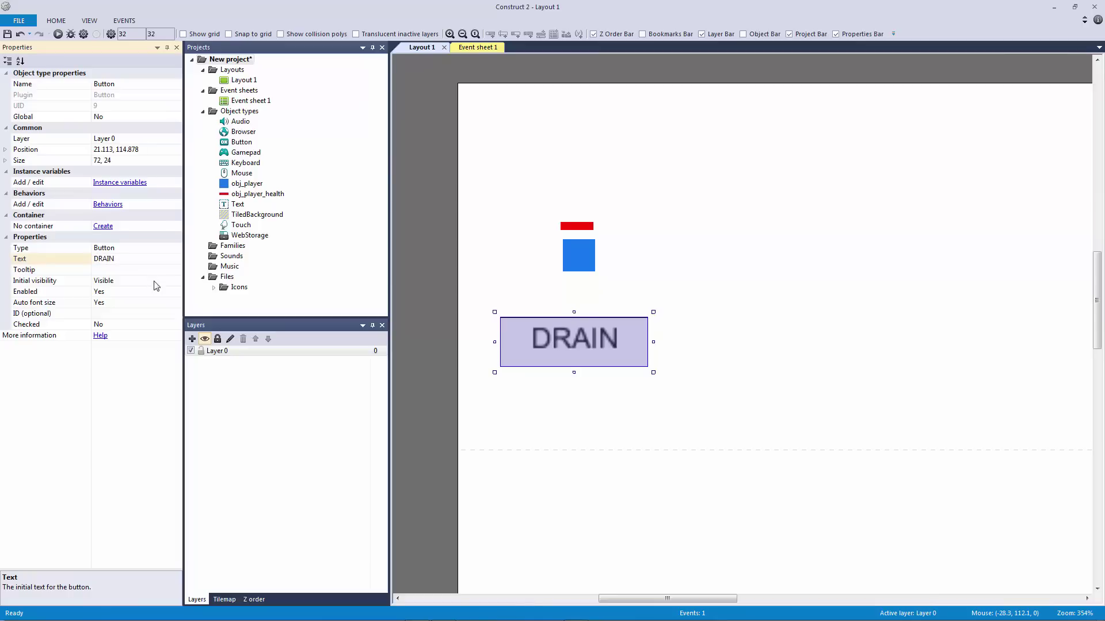
left_click(477, 47)
Step: Add a Button 'On clicked' event
left_click(441, 105)
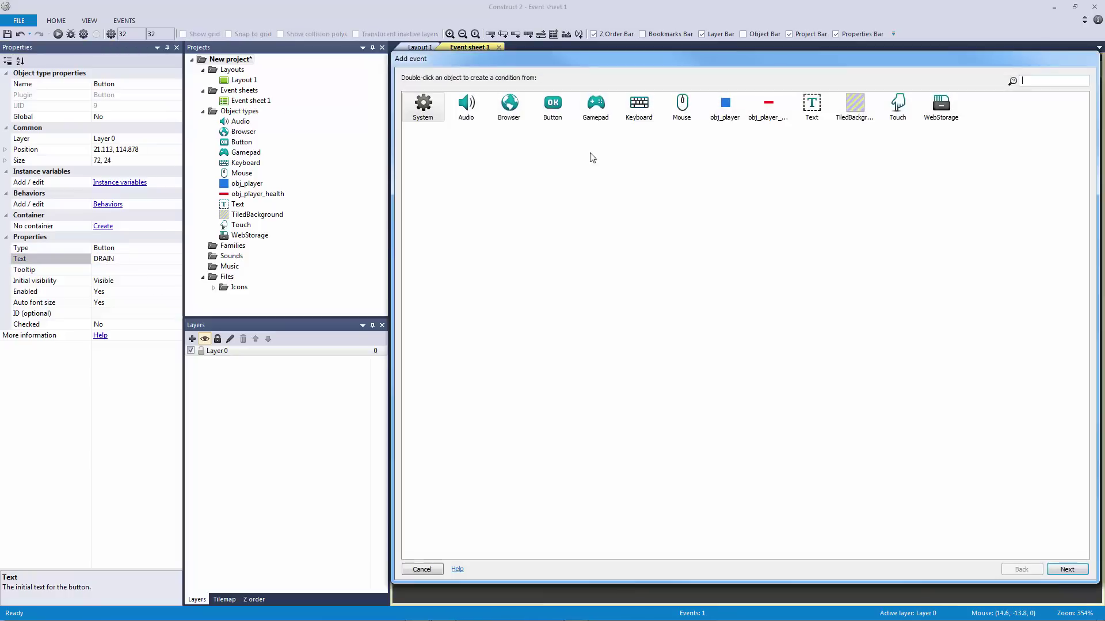
double_click(572, 113)
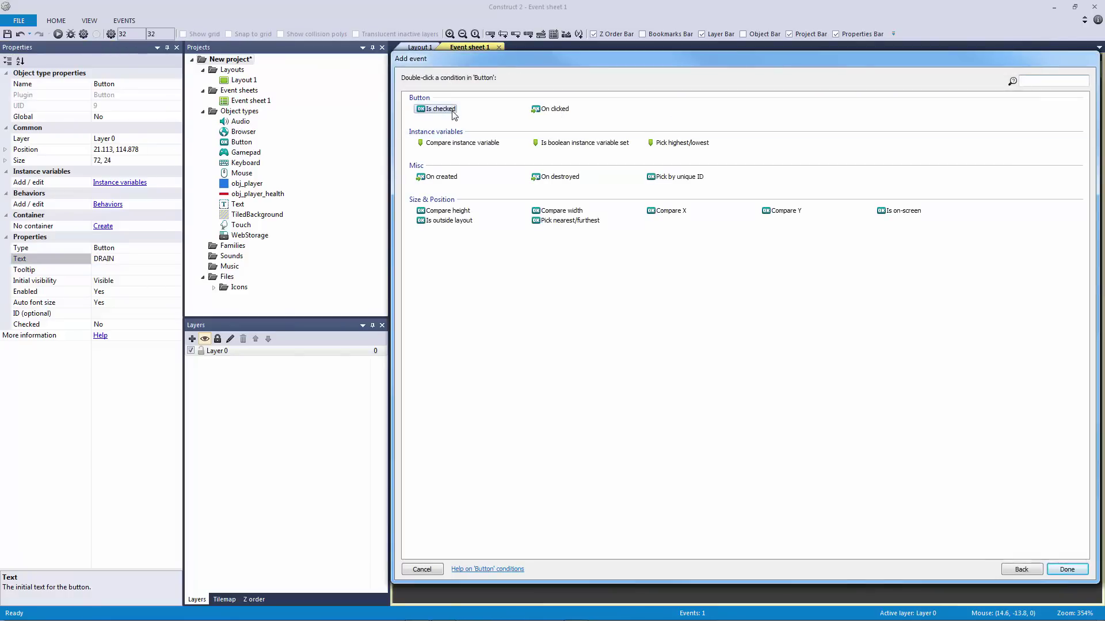
double_click(552, 109)
Step: Make the click event subtract 1 from obj_player's player_health
left_click(586, 113)
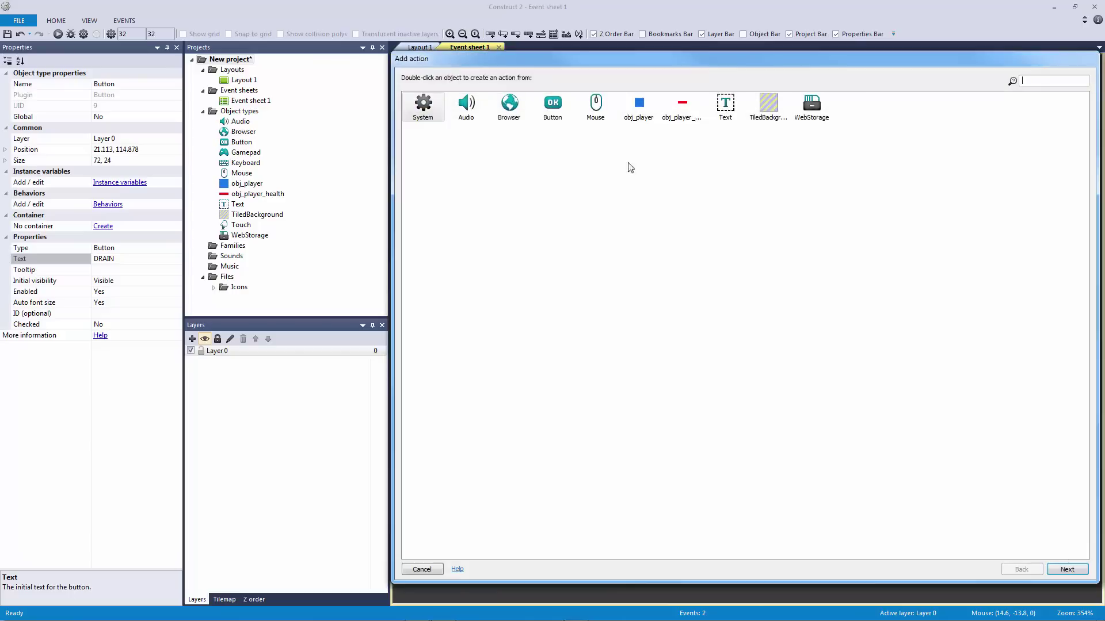
double_click(683, 110)
left_click(1017, 569)
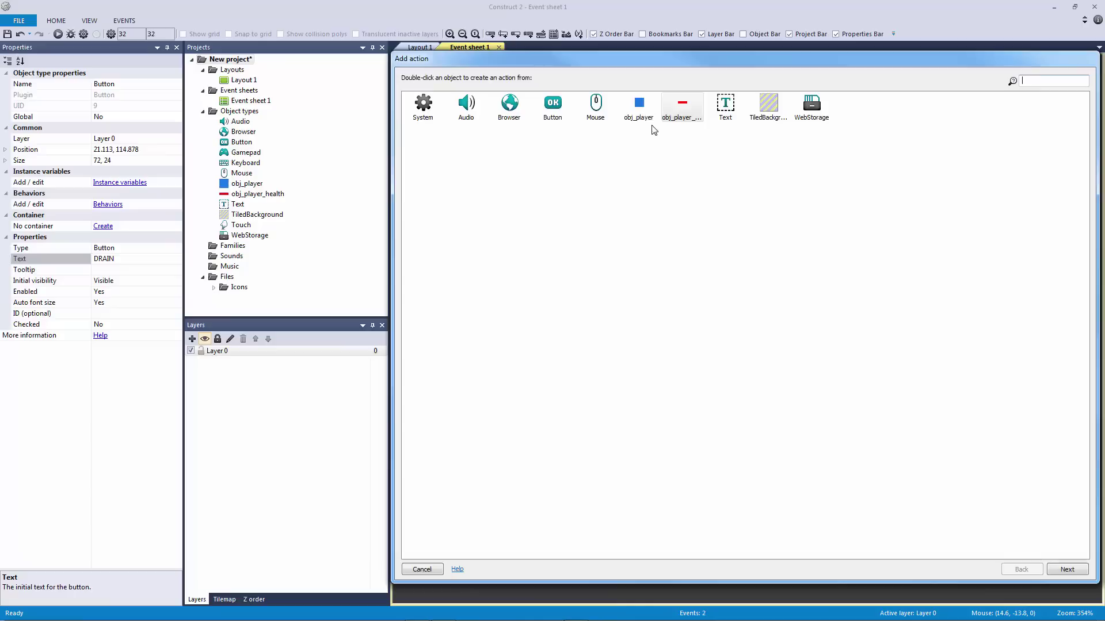
double_click(646, 124)
left_click(787, 242)
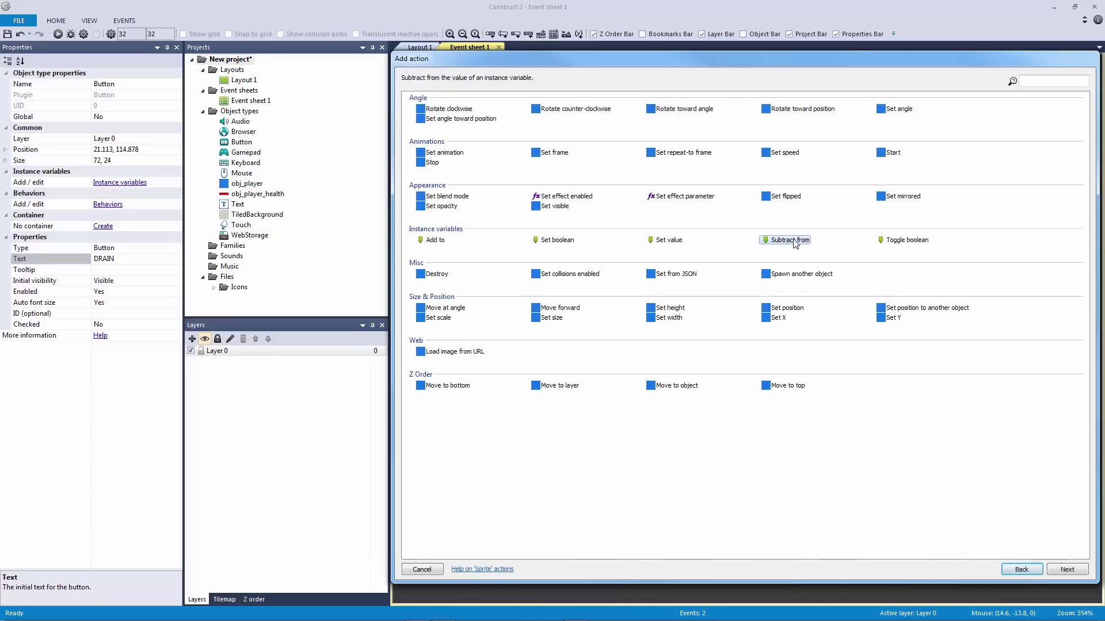
double_click(788, 241)
left_click(1056, 174)
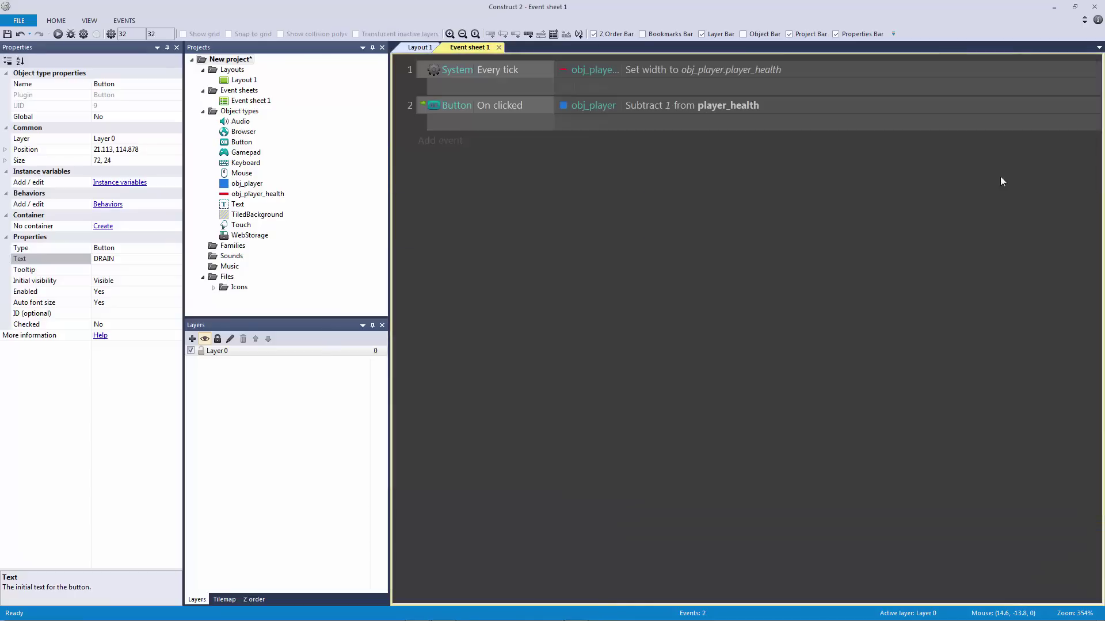
left_click(420, 47)
left_click(570, 257)
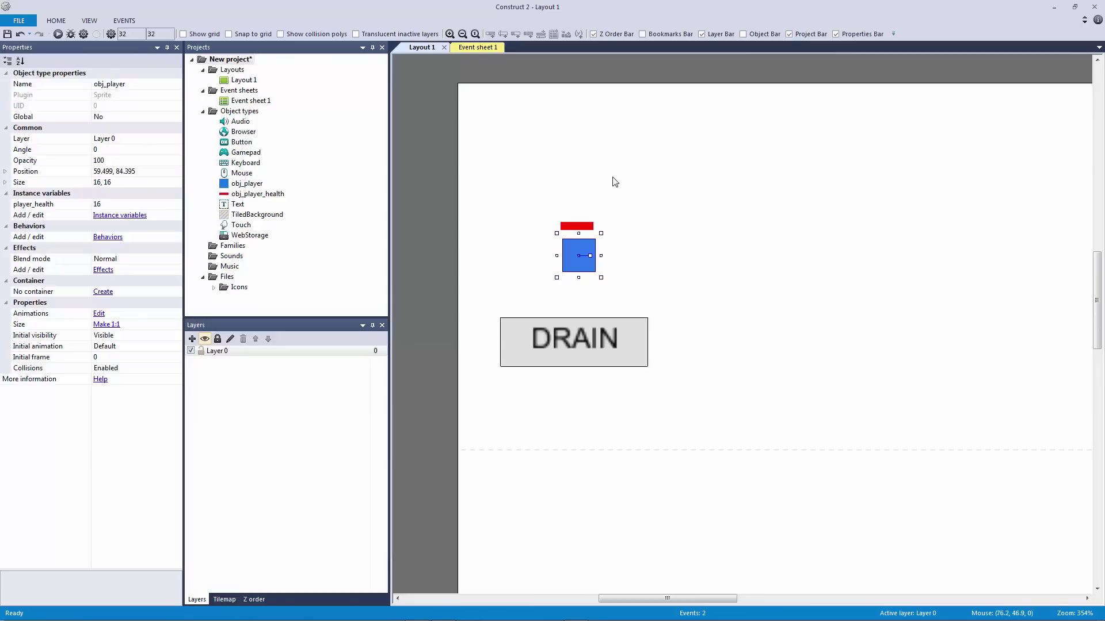
Step: Move the red health bar and the blue player higher on the layout
left_click_drag(593, 226, 593, 201)
left_click_drag(578, 245, 578, 228)
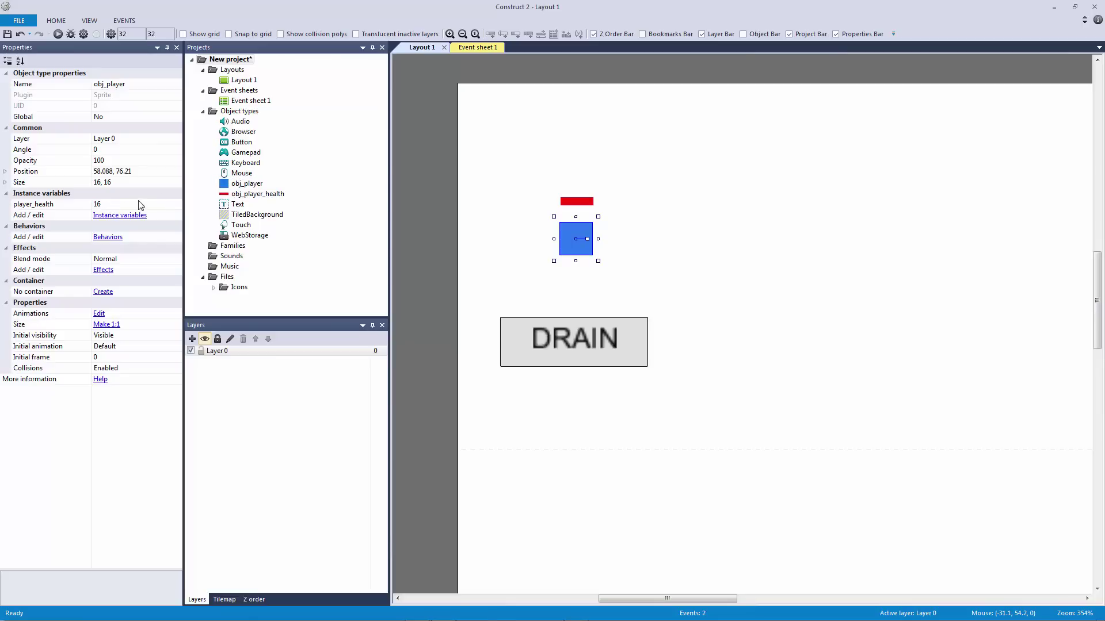
left_click(425, 202)
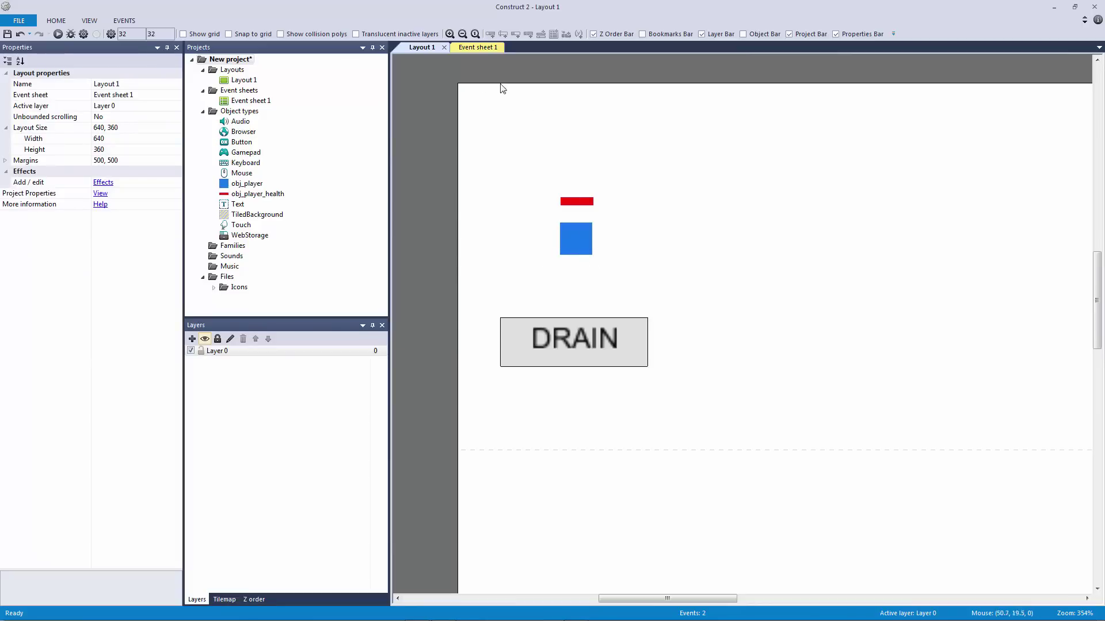
Step: Preview the layout and press DRAIN five times to watch the bar shrink
left_click(58, 33)
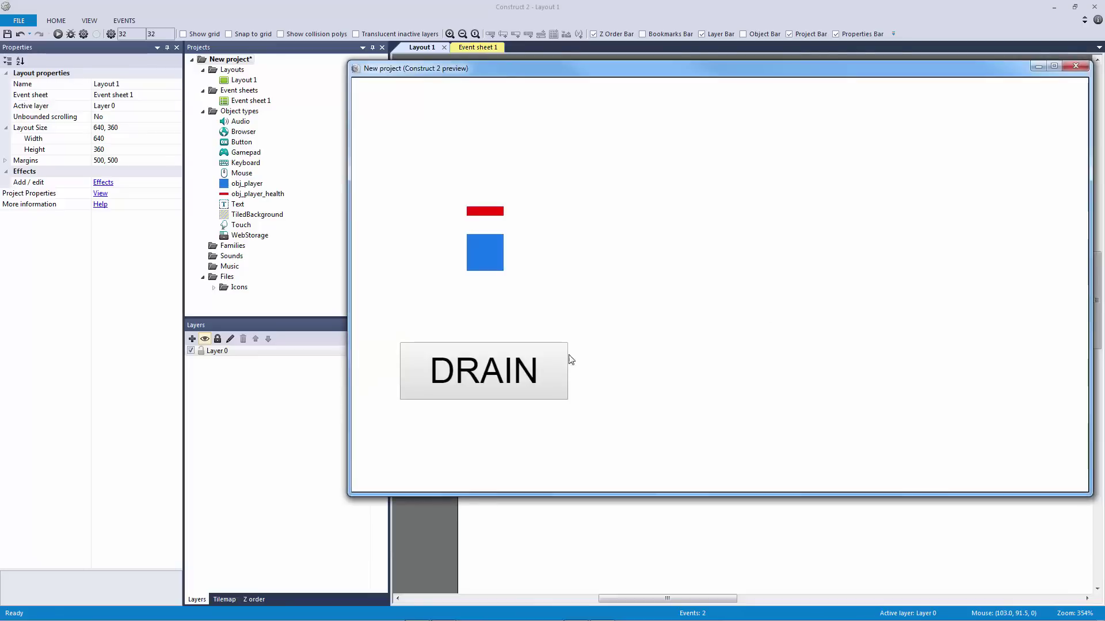
left_click(518, 371)
left_click(512, 372)
left_click(510, 373)
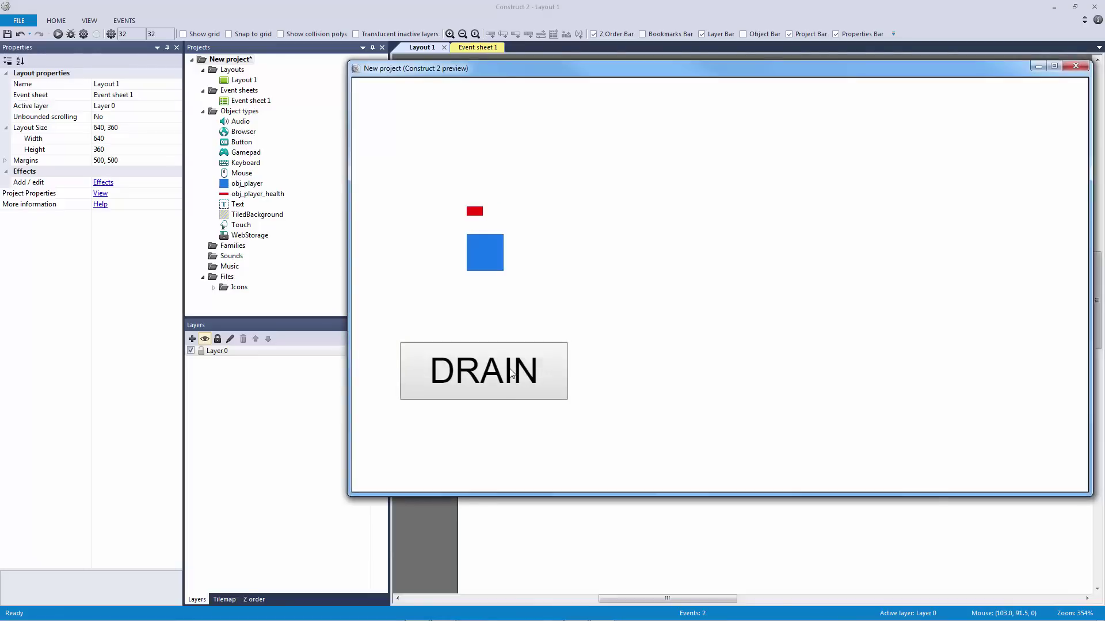
left_click(510, 373)
left_click(510, 372)
left_click(1075, 66)
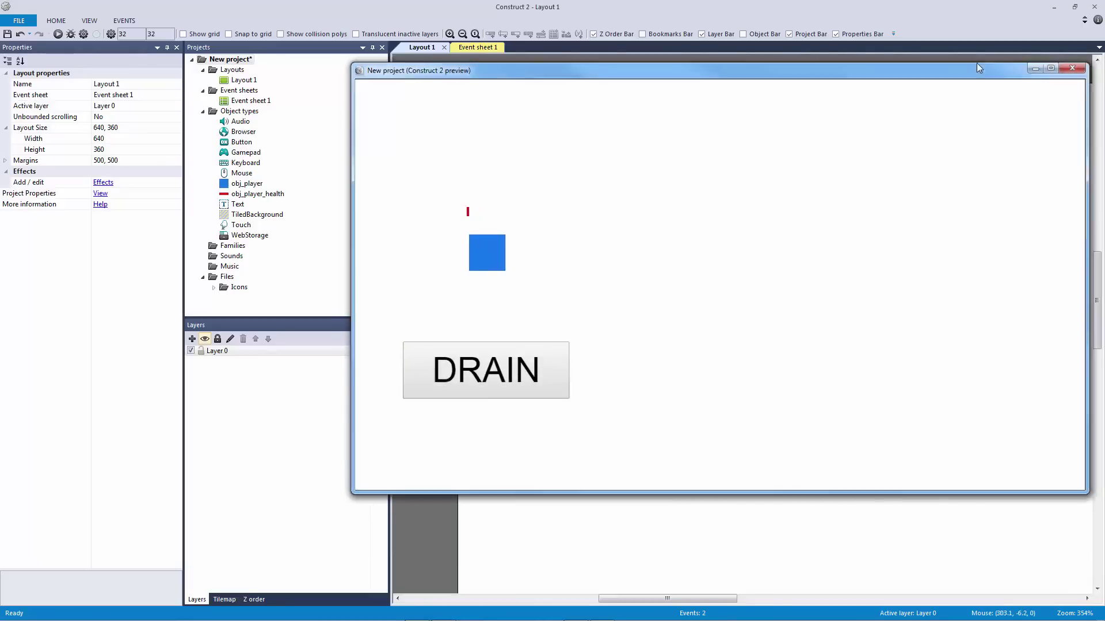
left_click(498, 48)
Step: Add an event comparing obj_player's player_health less or equal to 0
left_click(438, 142)
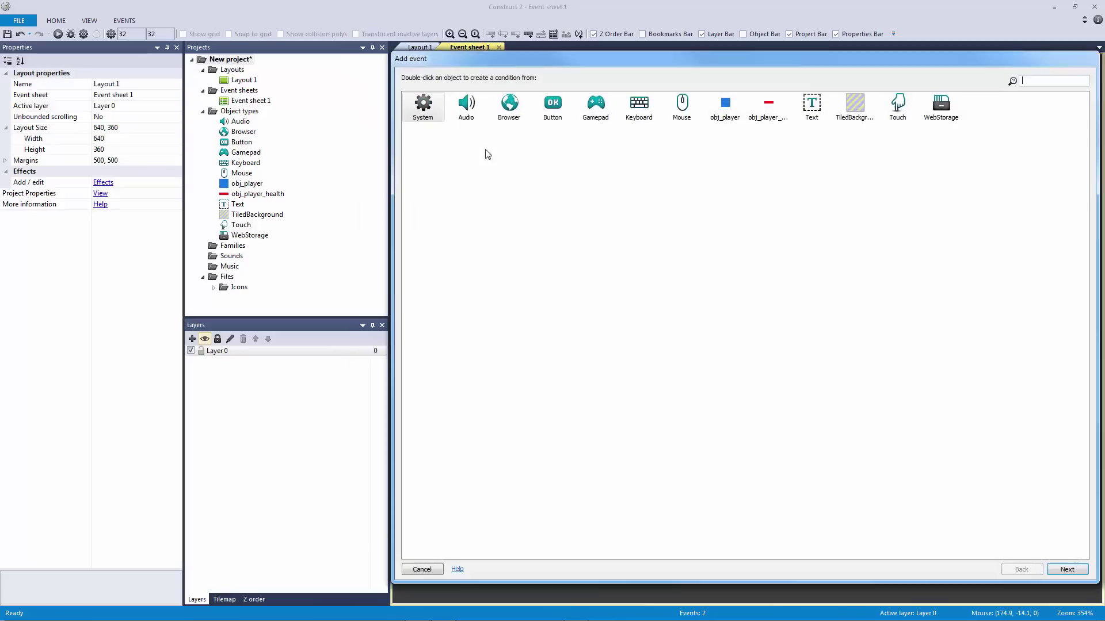
left_click(729, 118)
double_click(729, 117)
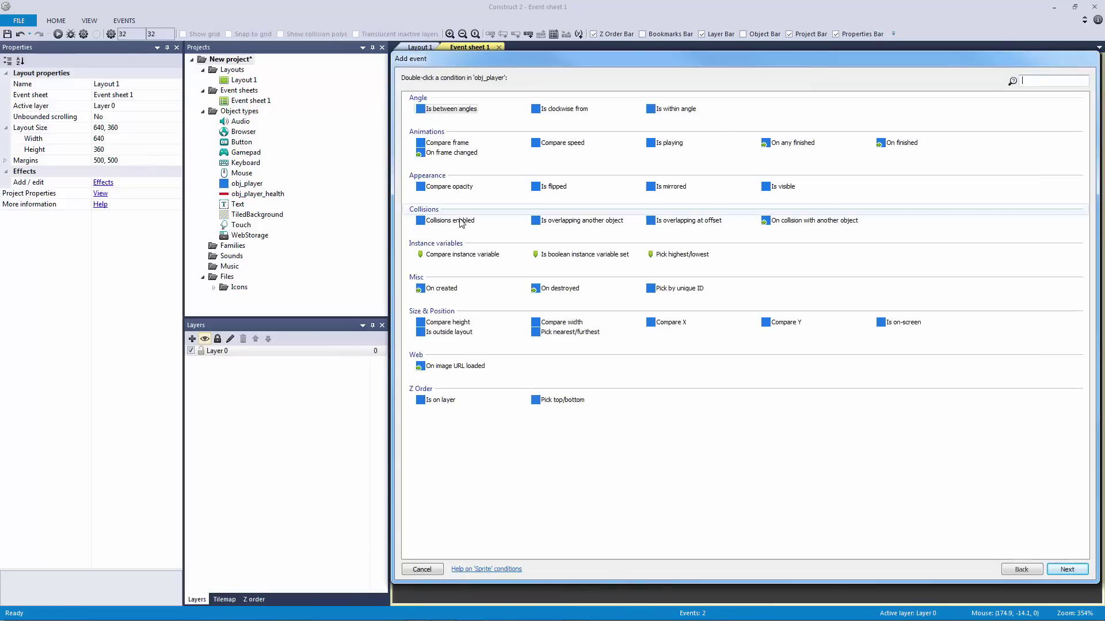
double_click(460, 253)
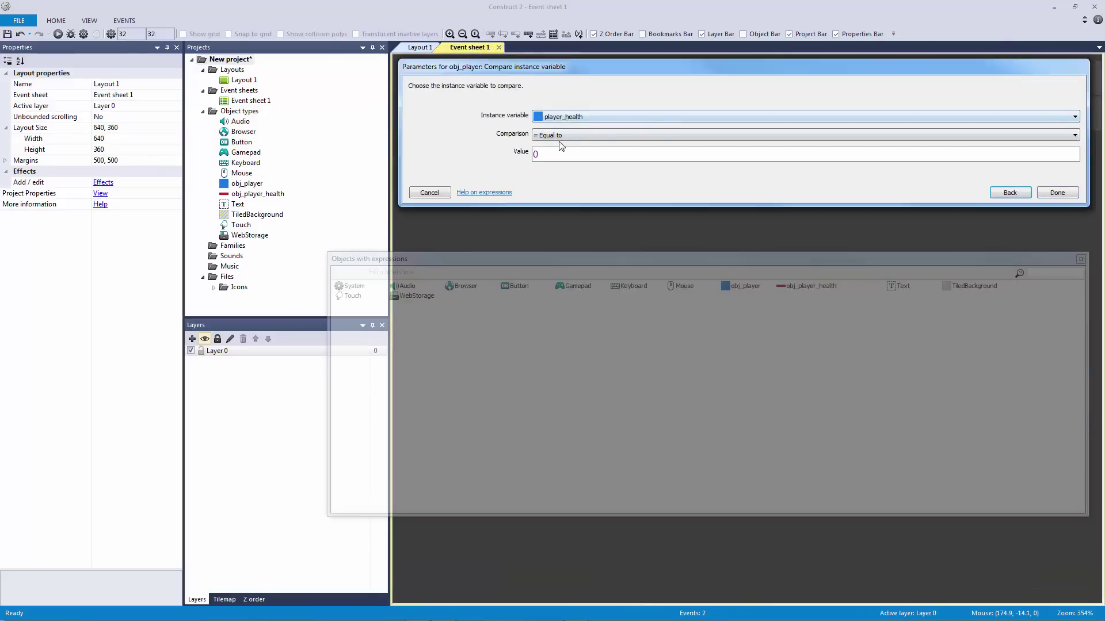
left_click(561, 136)
left_click(578, 175)
left_click(1058, 192)
Step: Give that event a System 'Restart layout' action
left_click(561, 146)
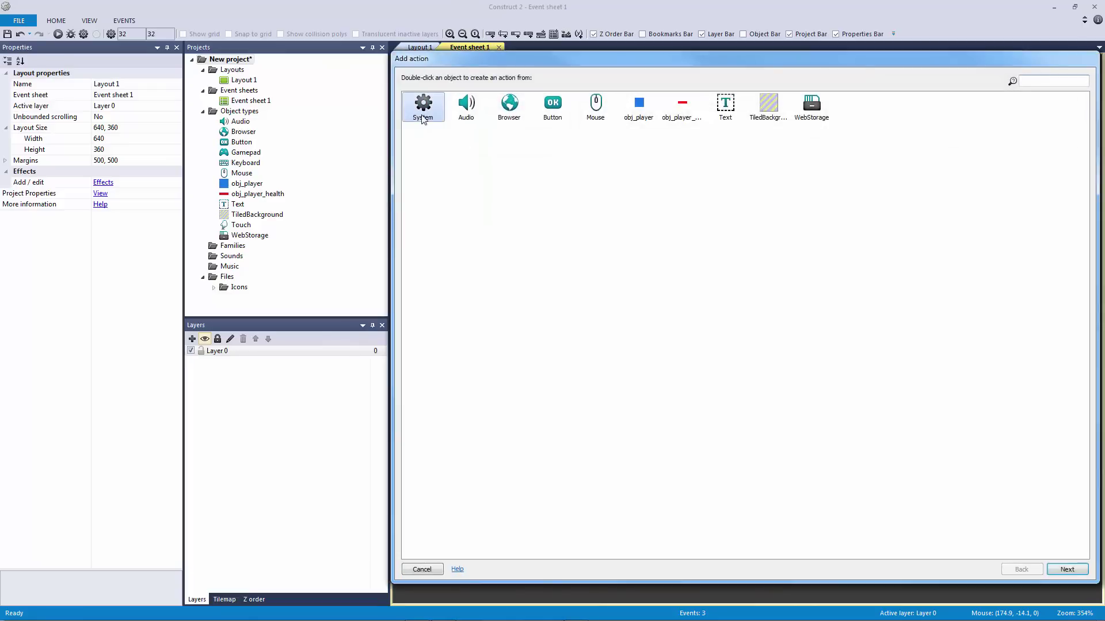
double_click(424, 110)
type("rest")
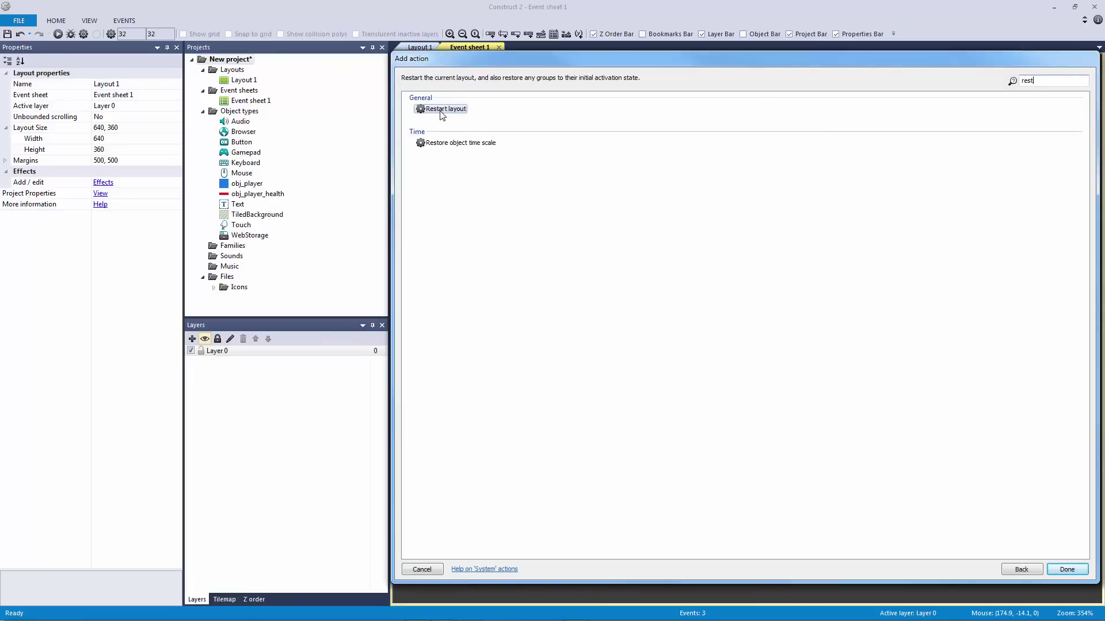
key("Return")
left_click(429, 51)
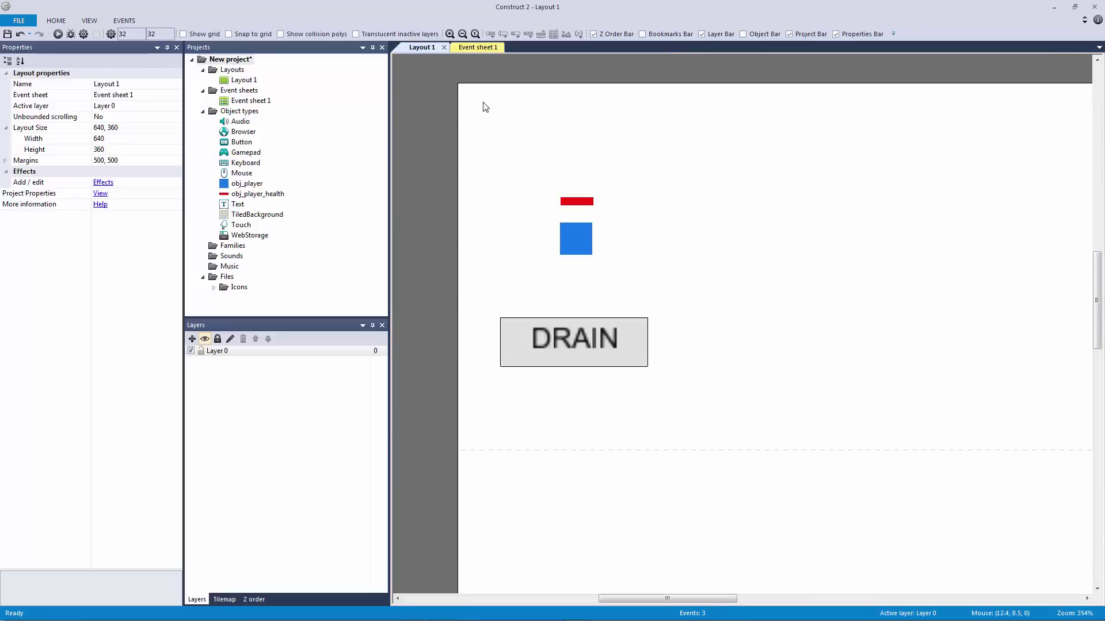
key("F5")
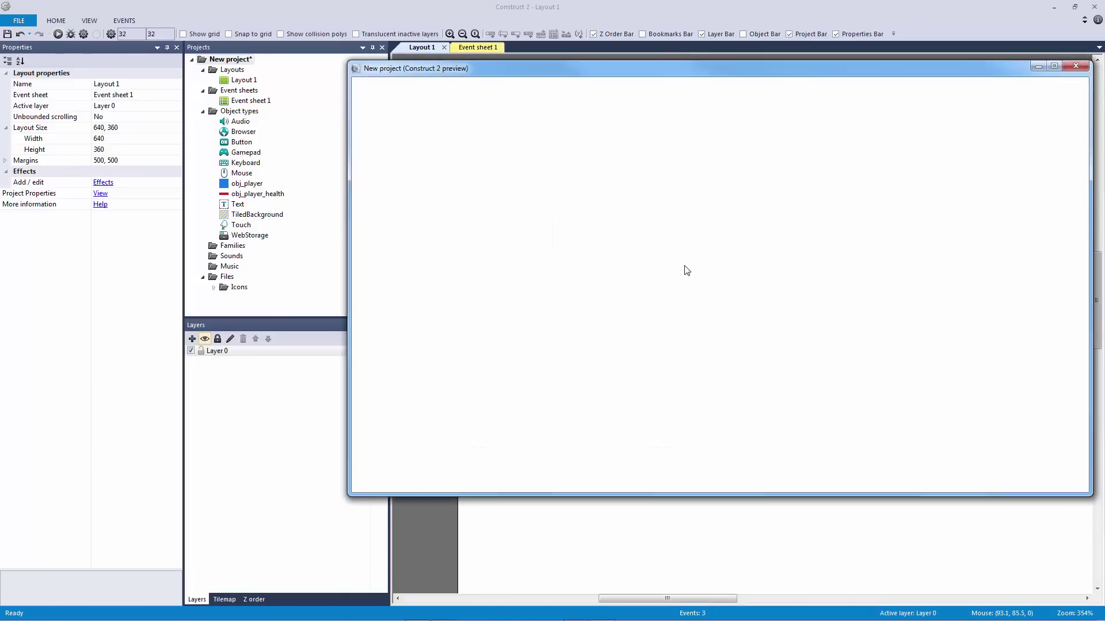
left_click(511, 368)
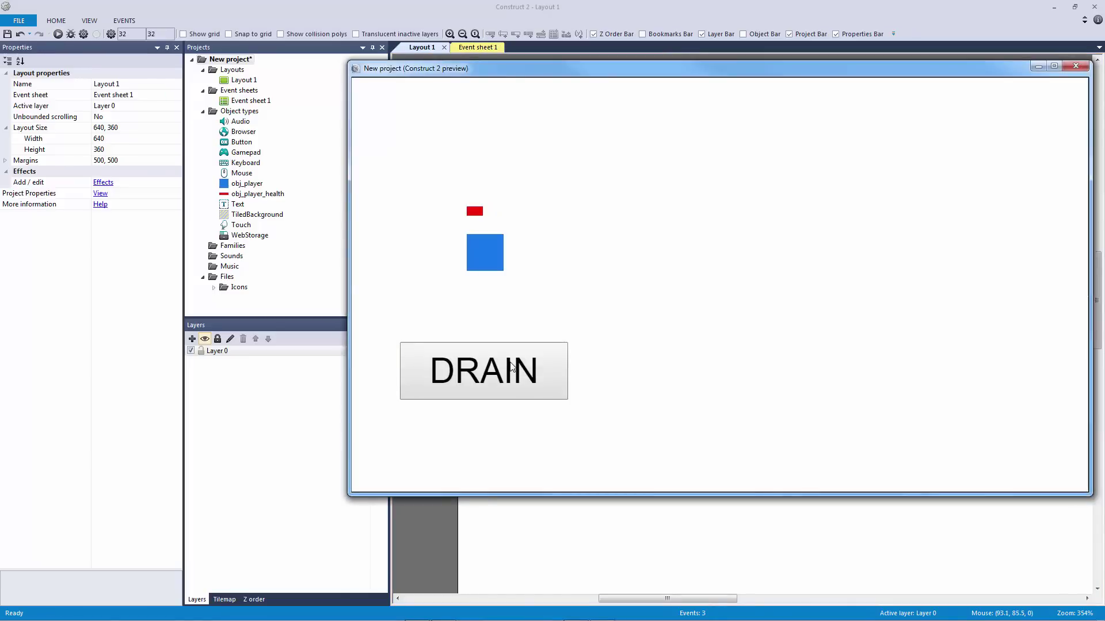
left_click(512, 368)
left_click(512, 368)
left_click(512, 366)
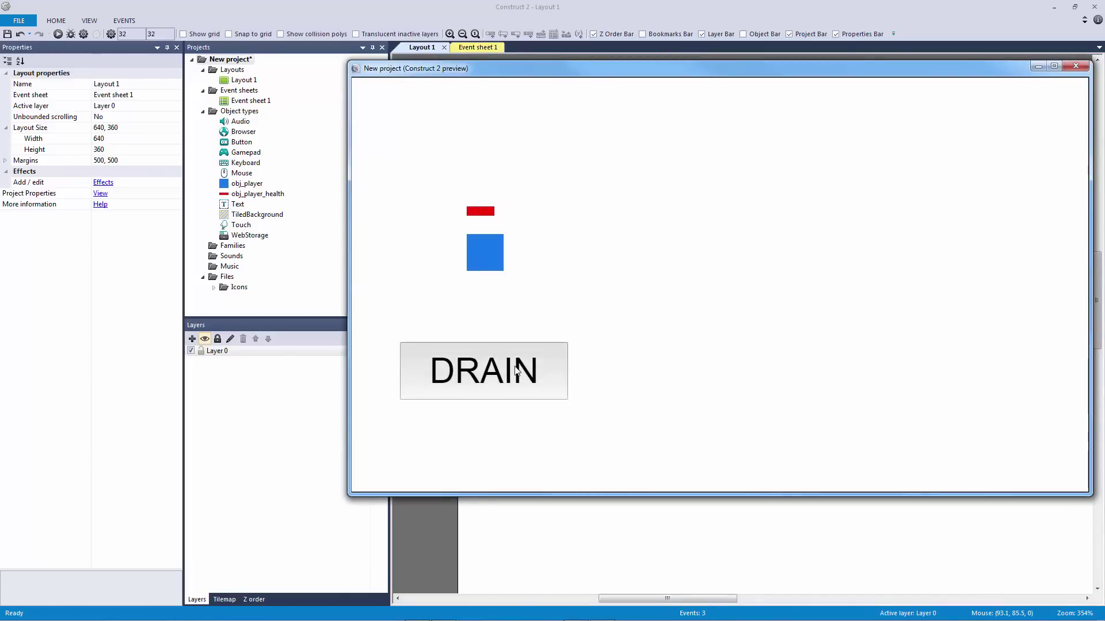
left_click(514, 367)
left_click(514, 368)
left_click(515, 371)
left_click(516, 370)
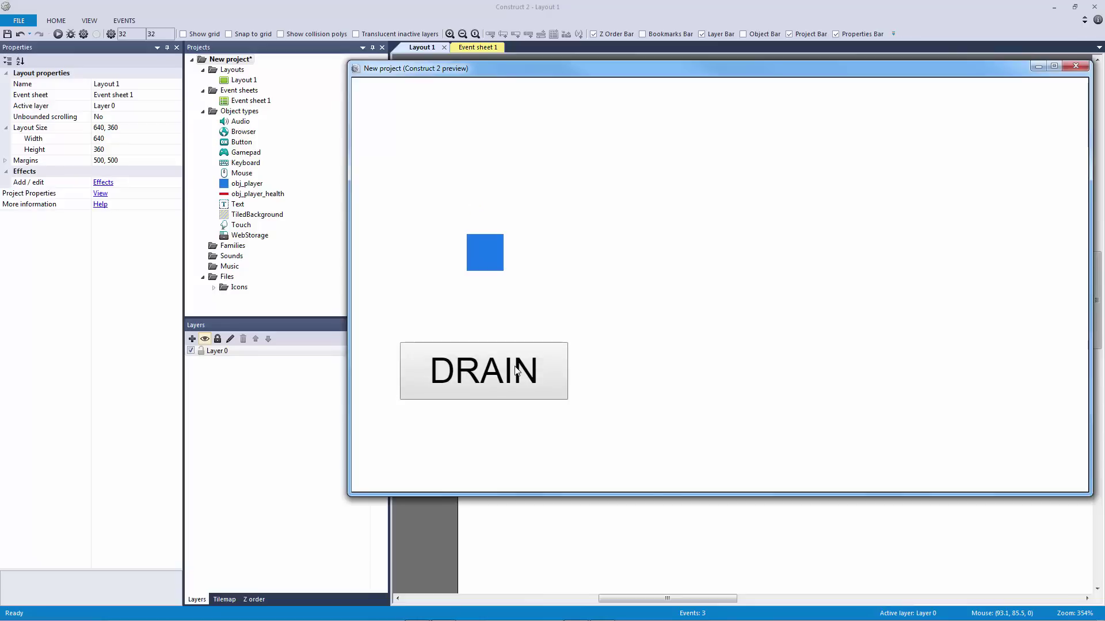
left_click(1075, 67)
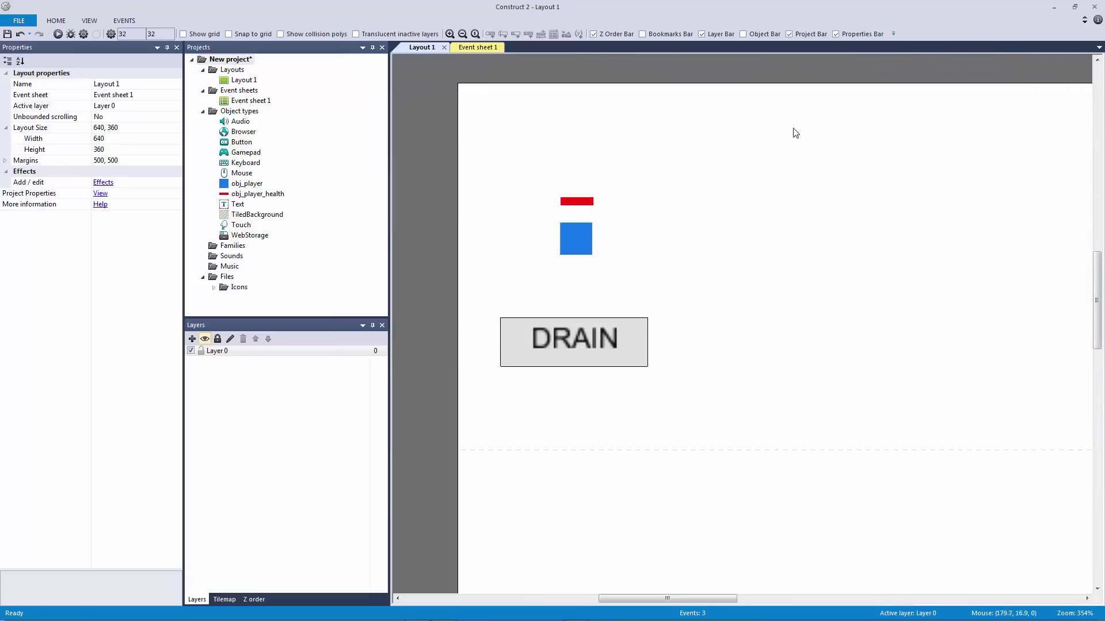
left_click(573, 239)
Step: Select the blue player and open its behaviors, closing the list without adding one
left_click_drag(524, 155, 638, 249)
left_click(575, 238)
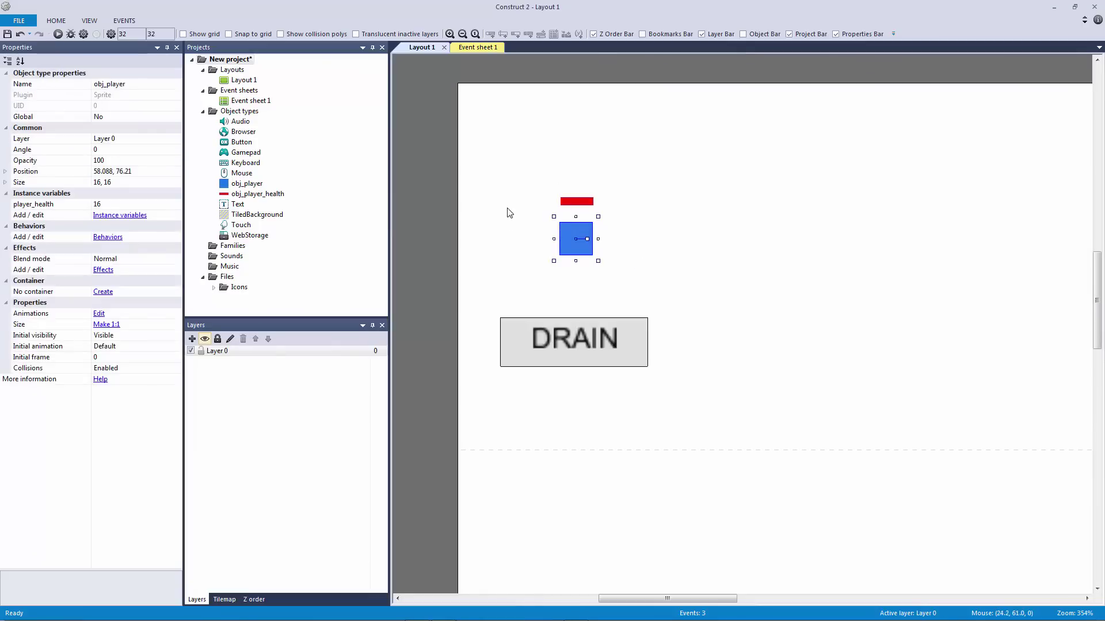
left_click(108, 237)
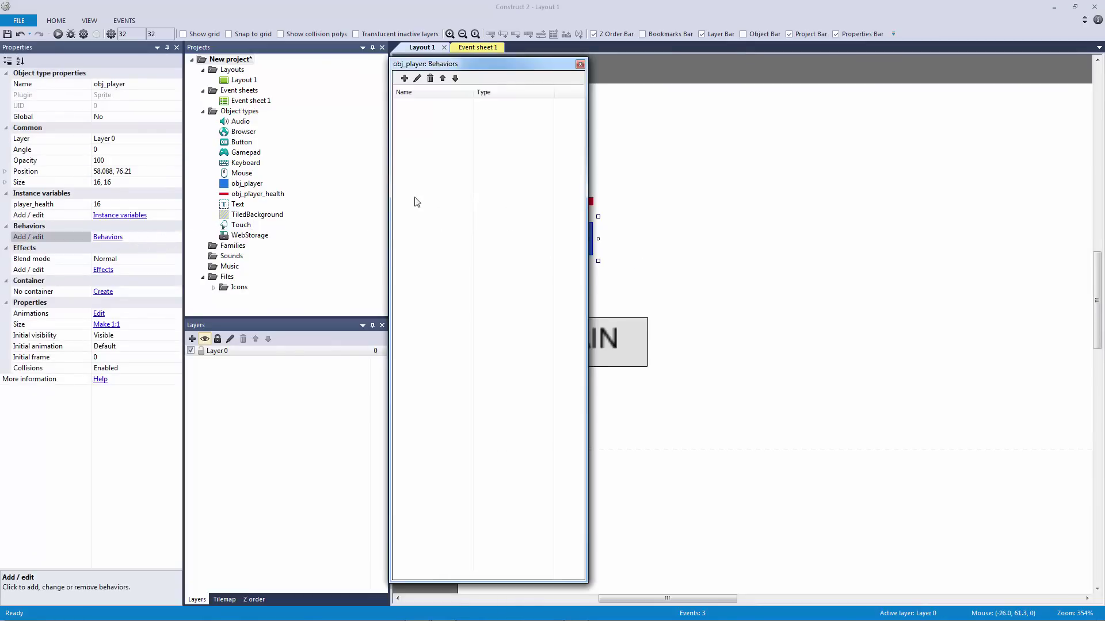
left_click(404, 78)
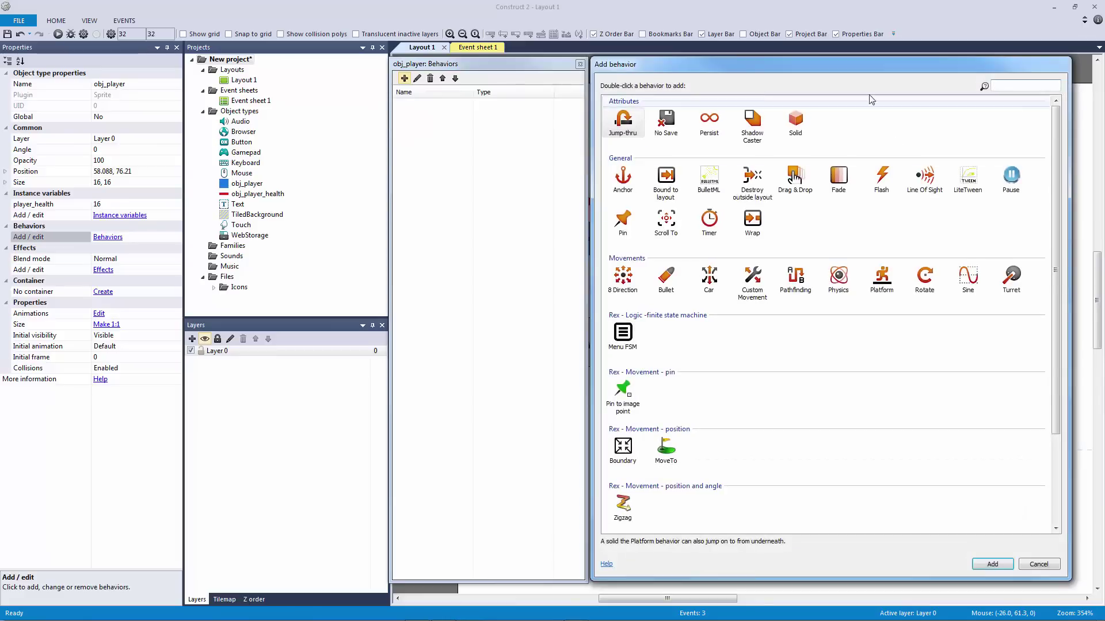
left_click(1039, 564)
left_click(580, 64)
Step: Move the DRAIN button to the top right and lay a wide tiled-background floor below the player
left_click_drag(616, 339, 877, 118)
left_click(711, 259)
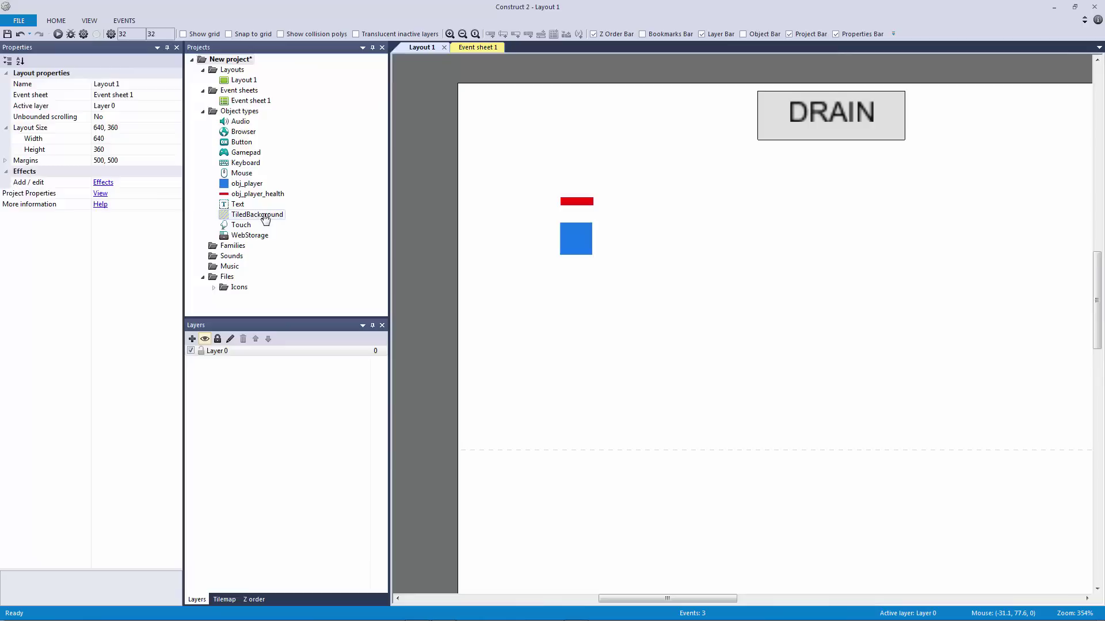
left_click_drag(257, 214, 524, 344)
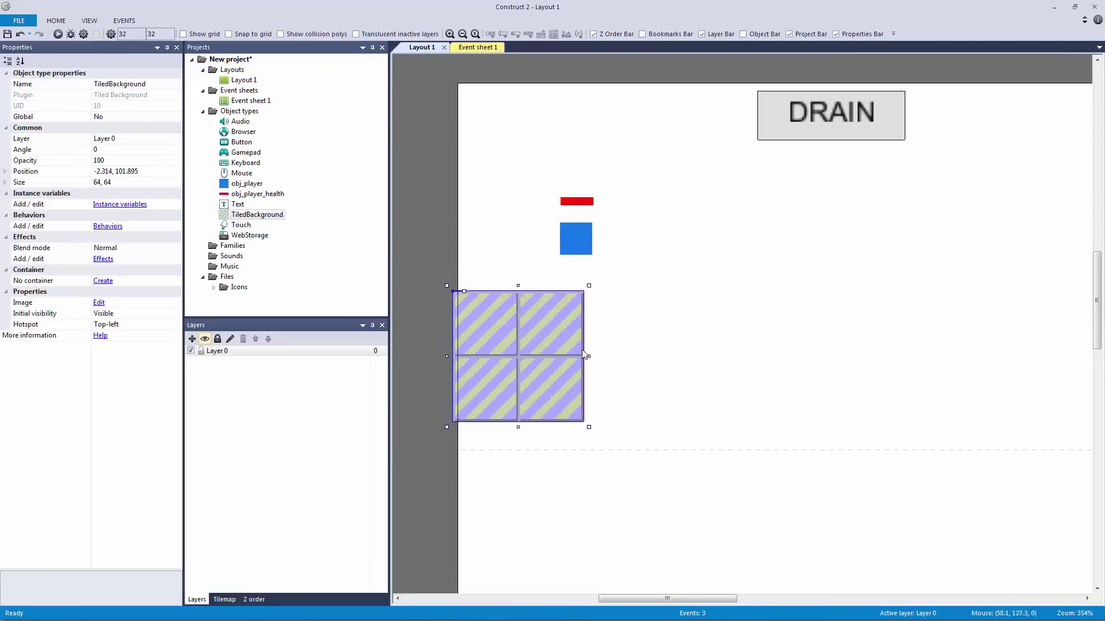
left_click_drag(589, 357, 1030, 358)
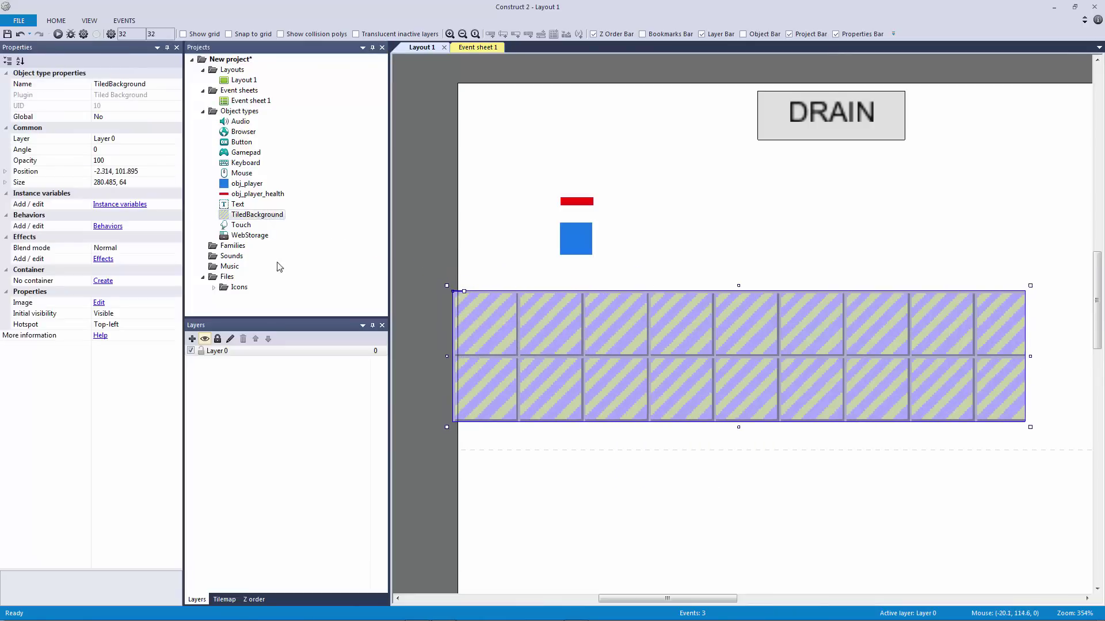
Step: Give the striped floor the Solid behavior
left_click(105, 225)
left_click(407, 79)
type("sol")
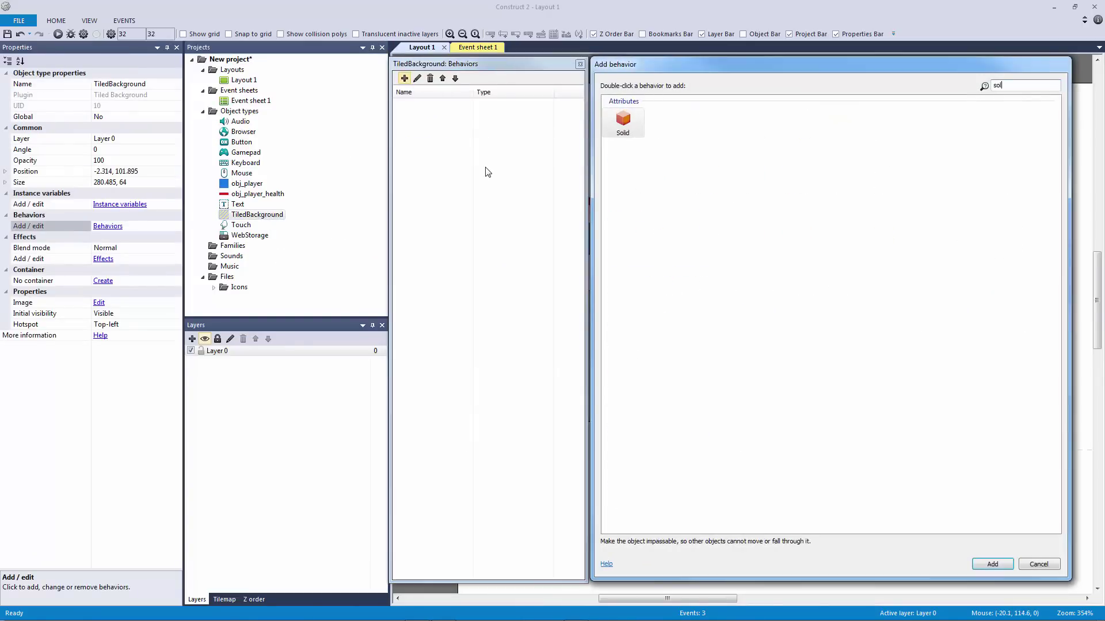
key("Return")
left_click(579, 65)
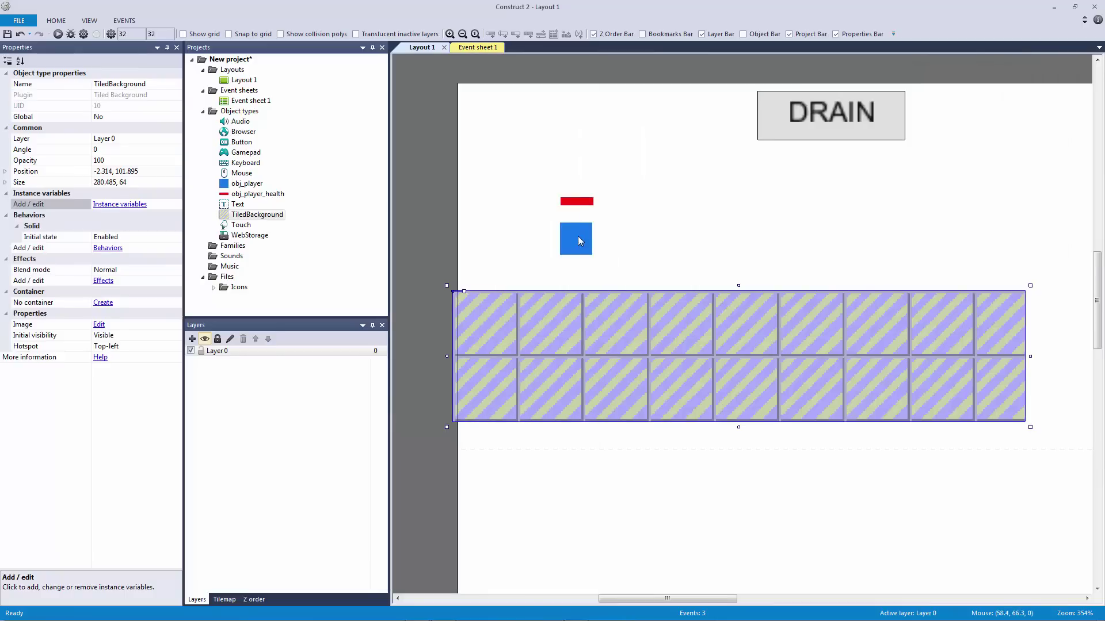
Step: Give the blue player the Platform behavior
left_click(576, 237)
left_click(108, 237)
left_click(404, 79)
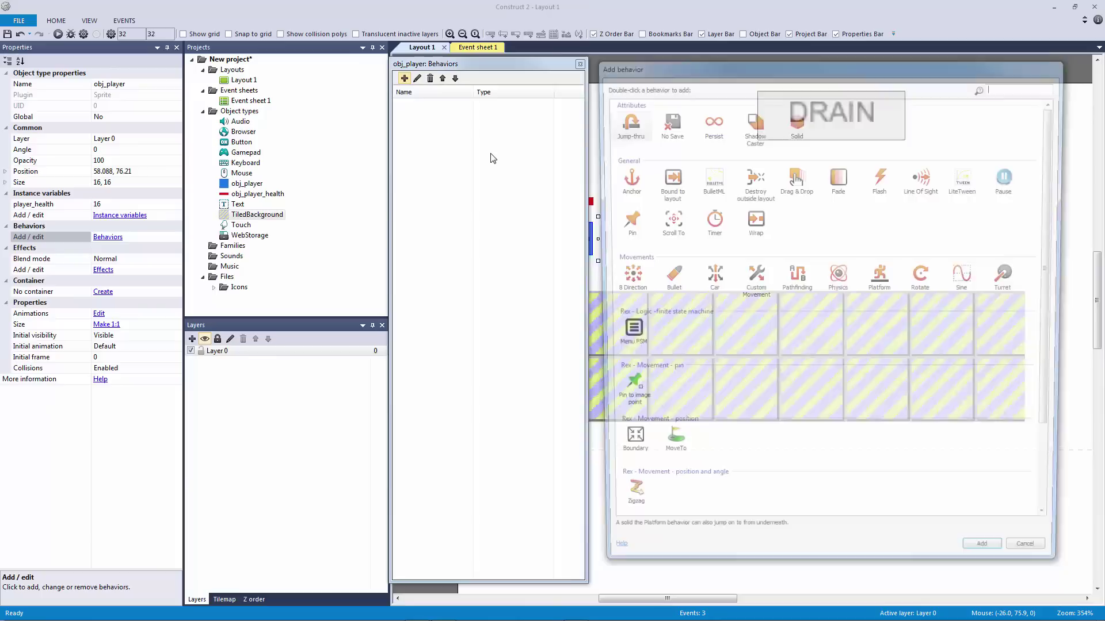
type("plat")
key("Return")
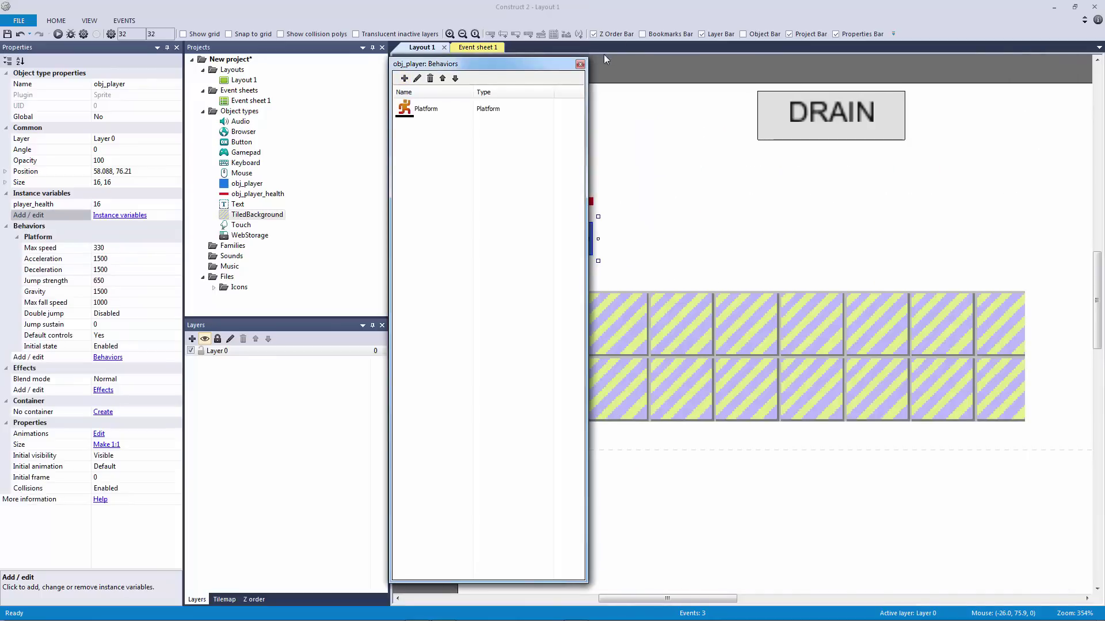
left_click(604, 58)
Step: Preview the platformer, then return to the layout with the player selected
left_click(59, 34)
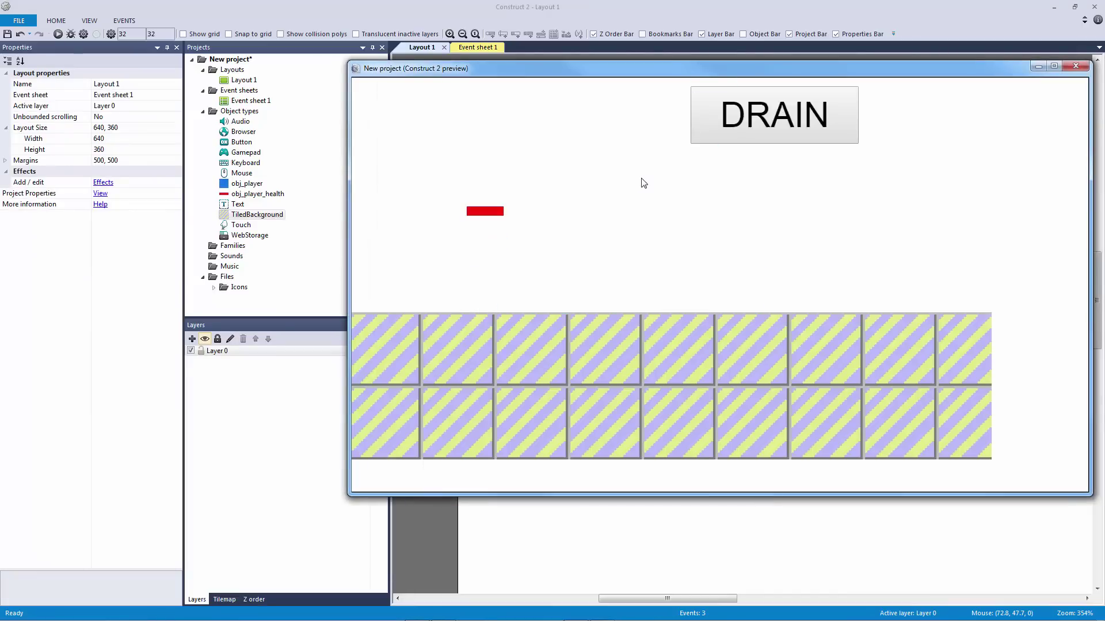
left_click(1075, 66)
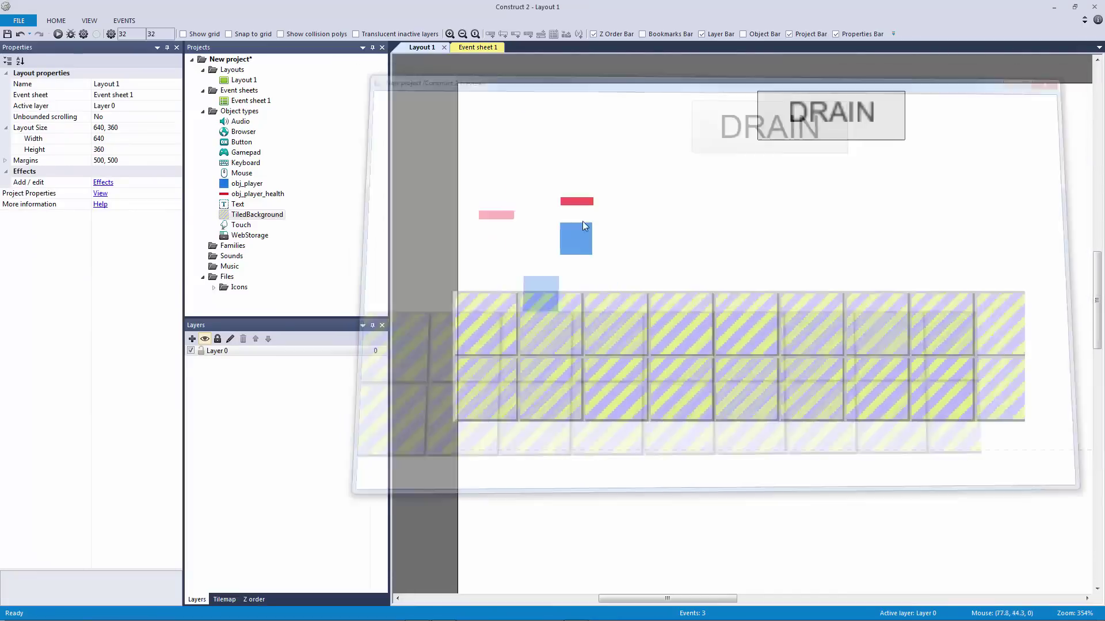
left_click(579, 230)
Step: Set the player's Max speed to 150 and nudge the ground strip up slightly
left_click(112, 248)
type("150")
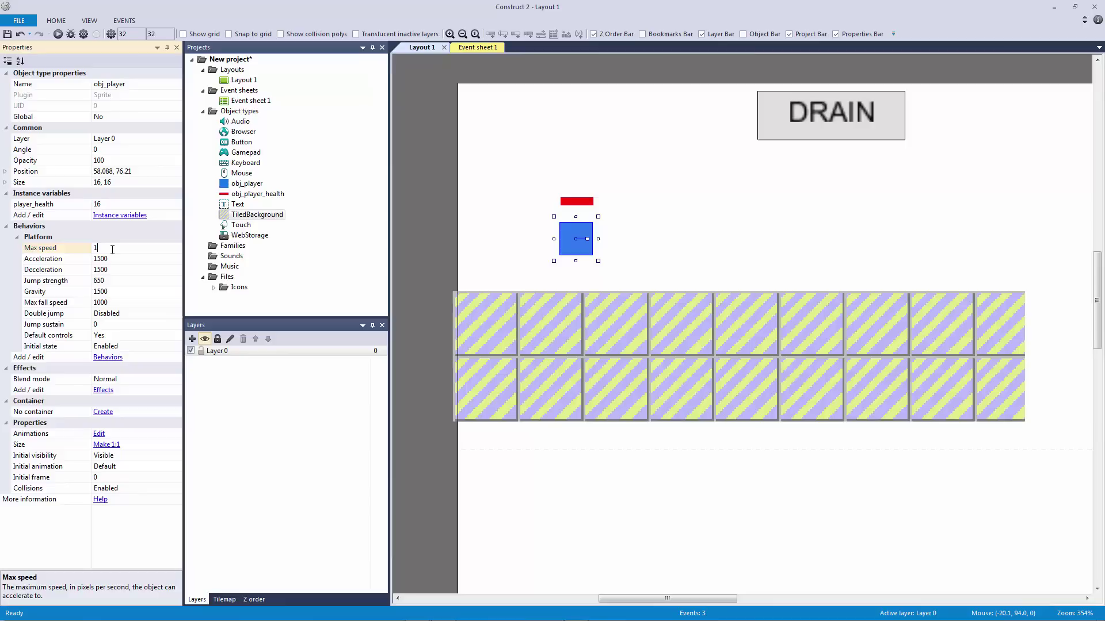
key("Tab")
key("Tab")
key("Tab")
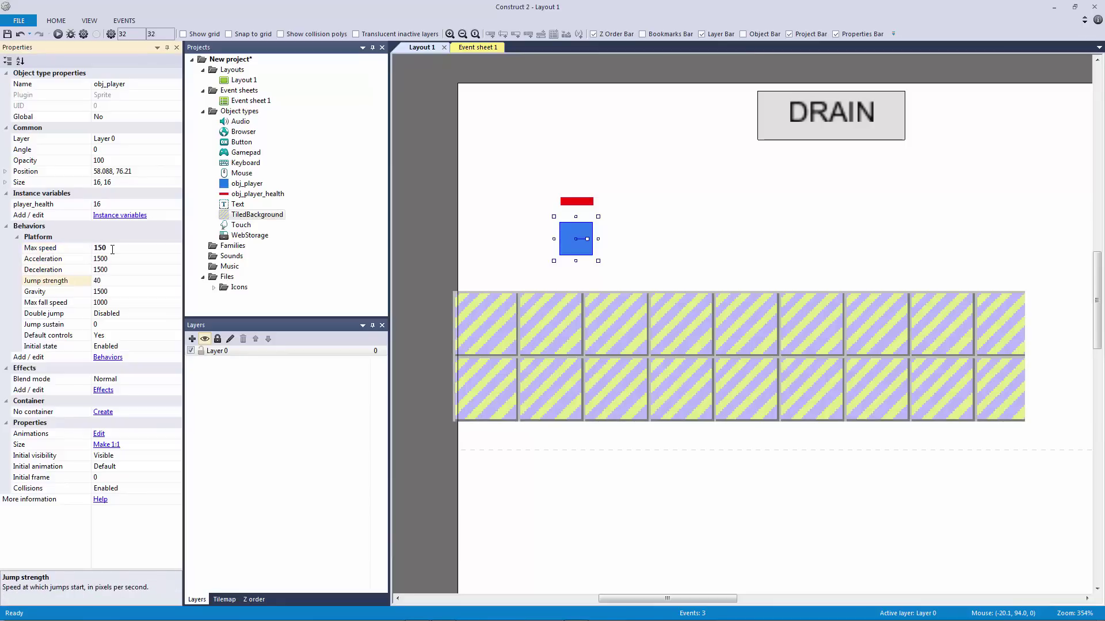
left_click_drag(587, 296, 587, 292)
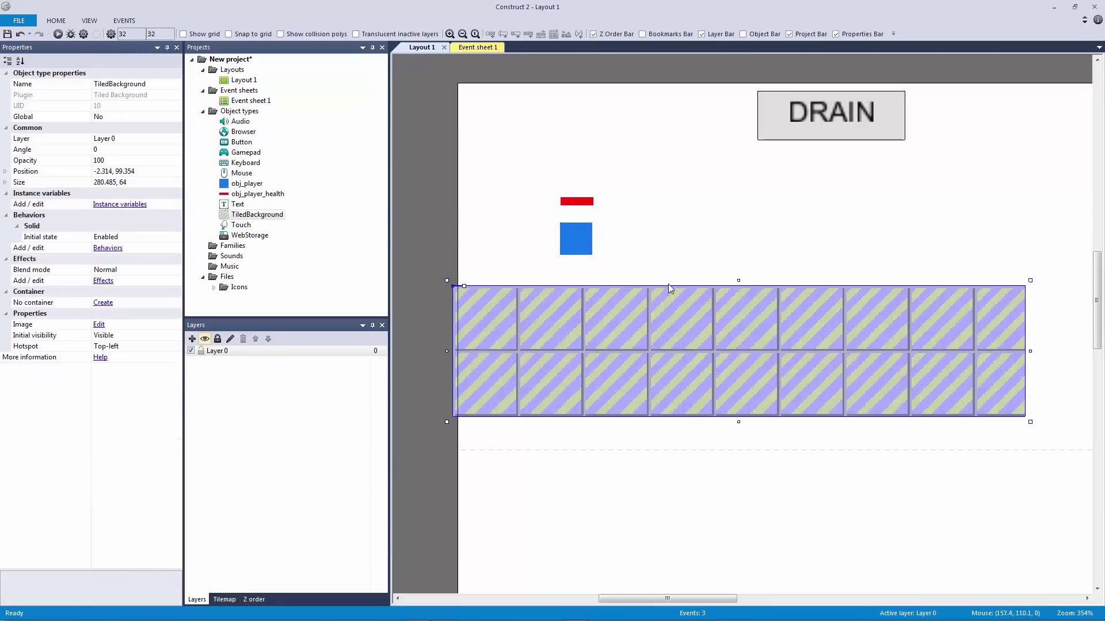
Step: Add the Scroll To behavior to the player so the view follows it
left_click(576, 238)
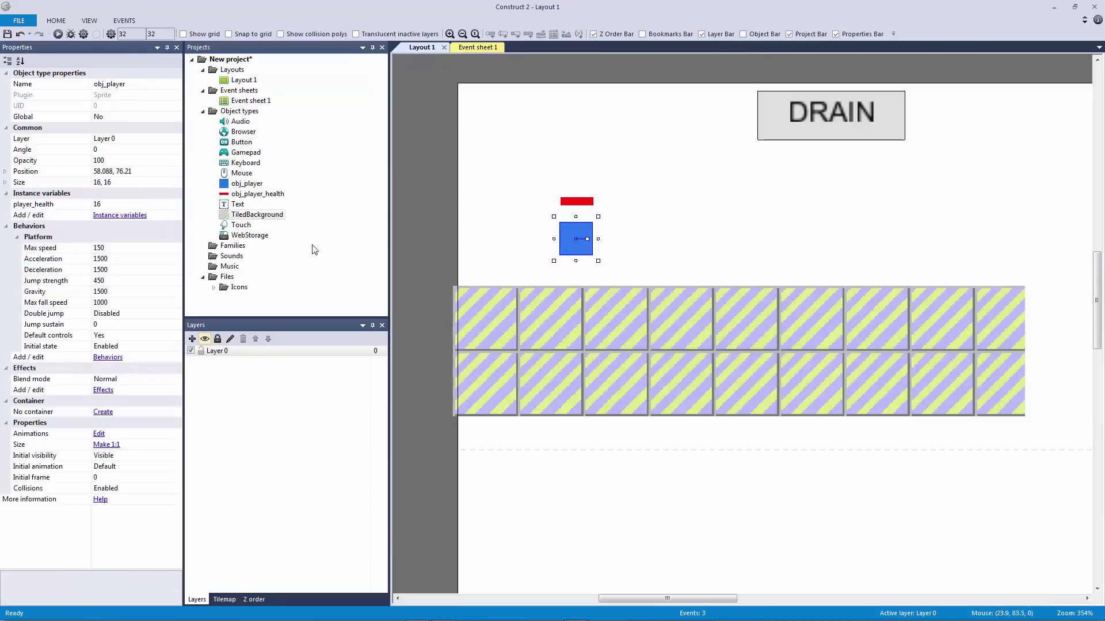
left_click(109, 357)
left_click(405, 78)
double_click(634, 128)
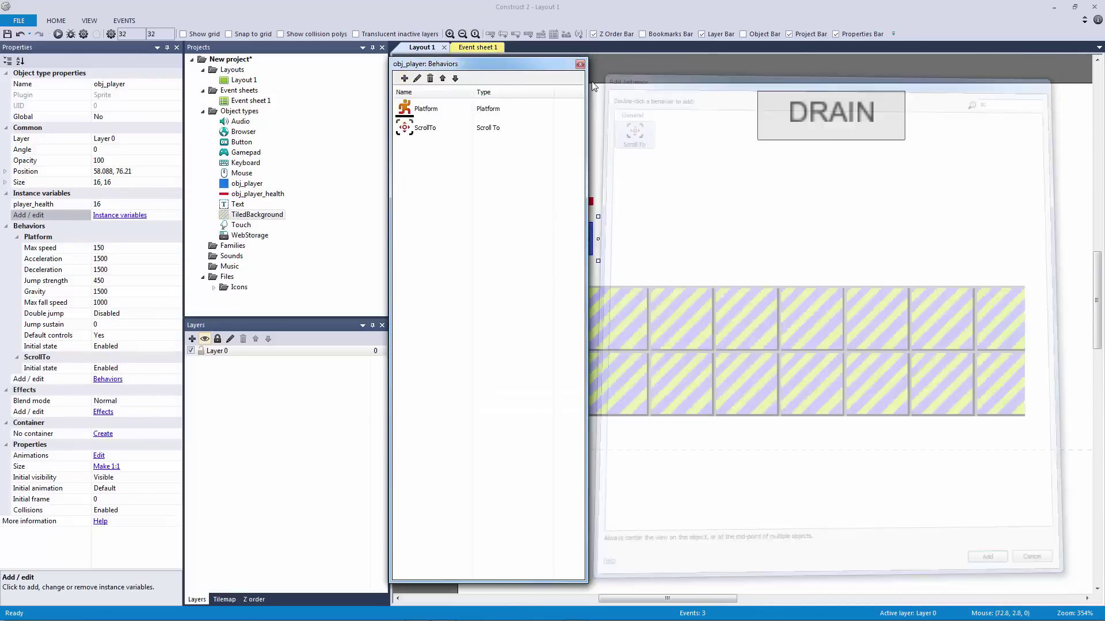
left_click(580, 64)
Step: Stretch the ground strip wider to the right, about 409 across, and make it shorter and lower
scroll(695, 247, "down", 2, "ctrl")
left_click(856, 353)
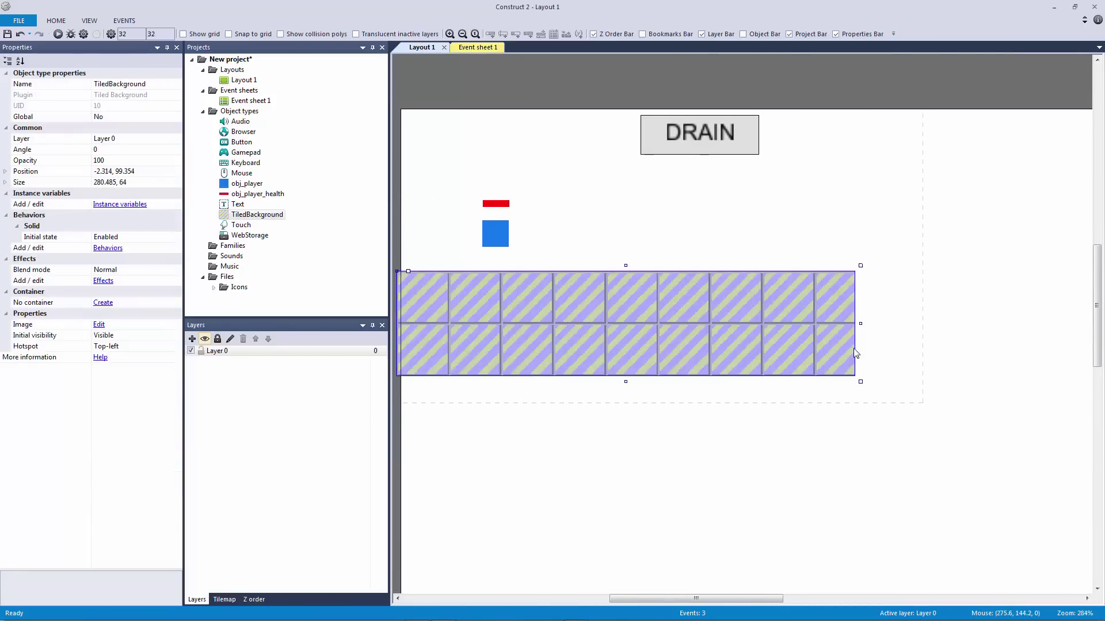
left_click(862, 389)
left_click(854, 375)
left_click_drag(860, 381, 1065, 374)
left_click_drag(978, 352, 931, 374)
left_click(766, 235)
Step: Test-run the layout, moving and jumping the player with the arrow keys
left_click(60, 34)
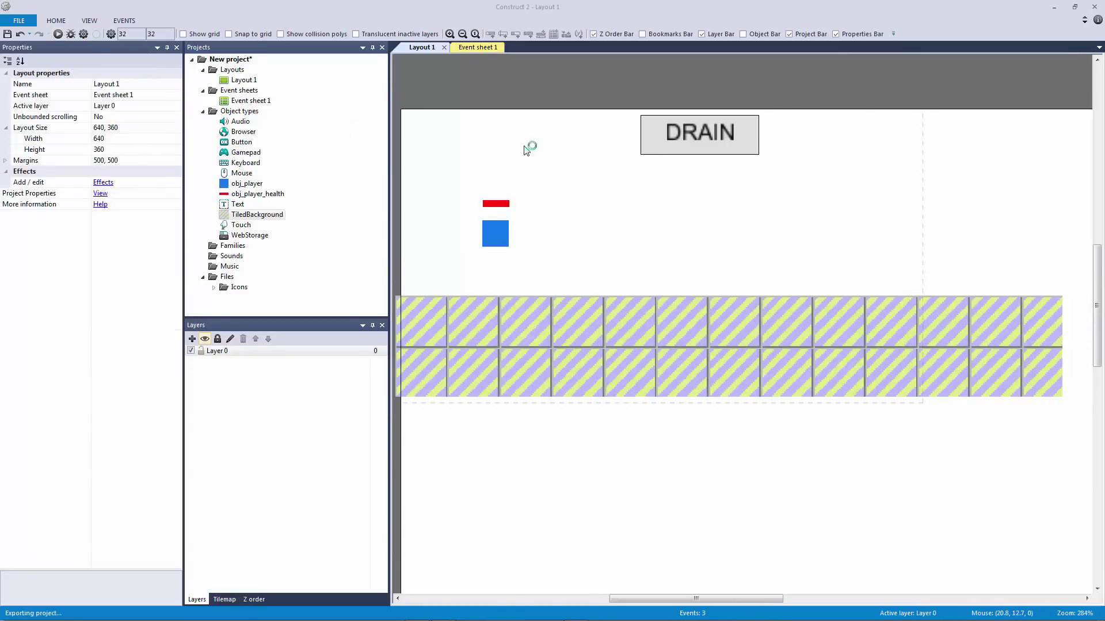
key("Right")
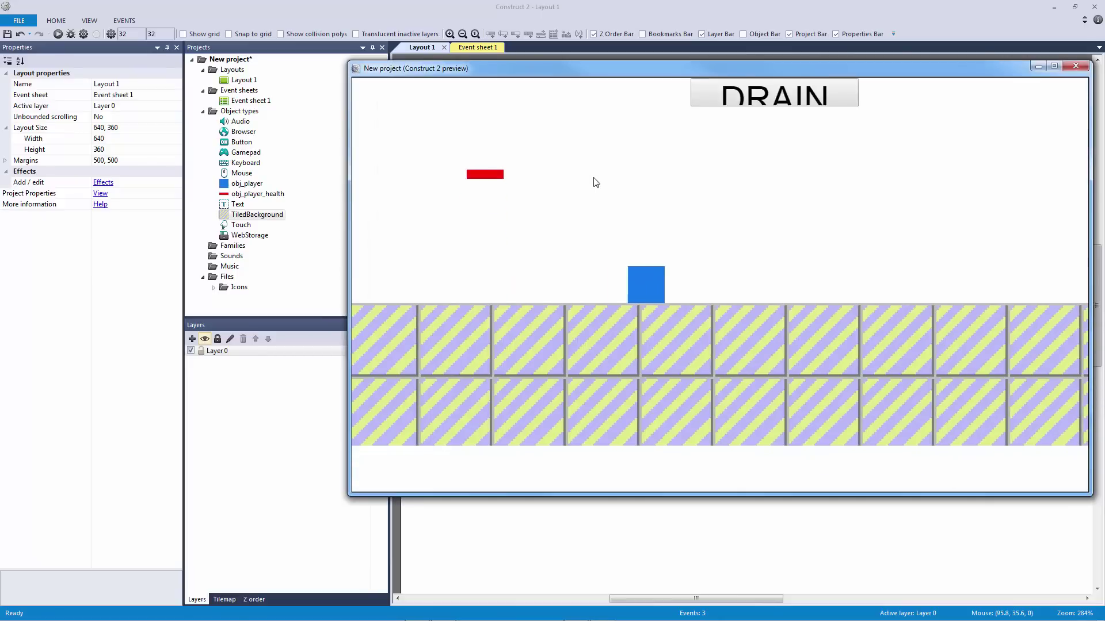
key("Up")
key("Left")
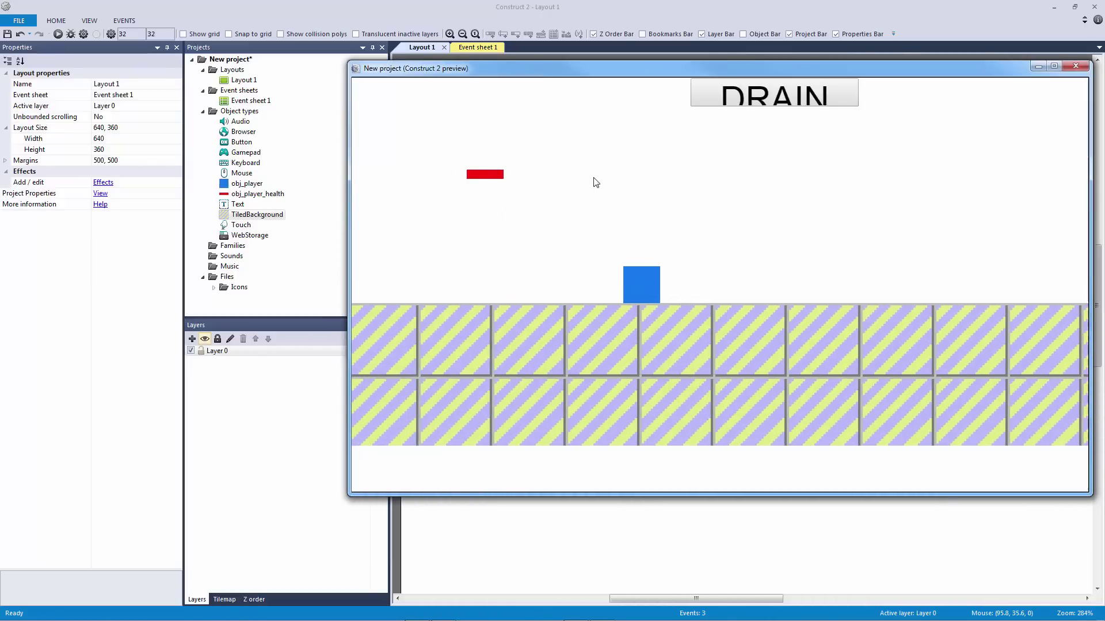
Step: Move the DRAIN button down to the middle of the layout
left_click(1075, 65)
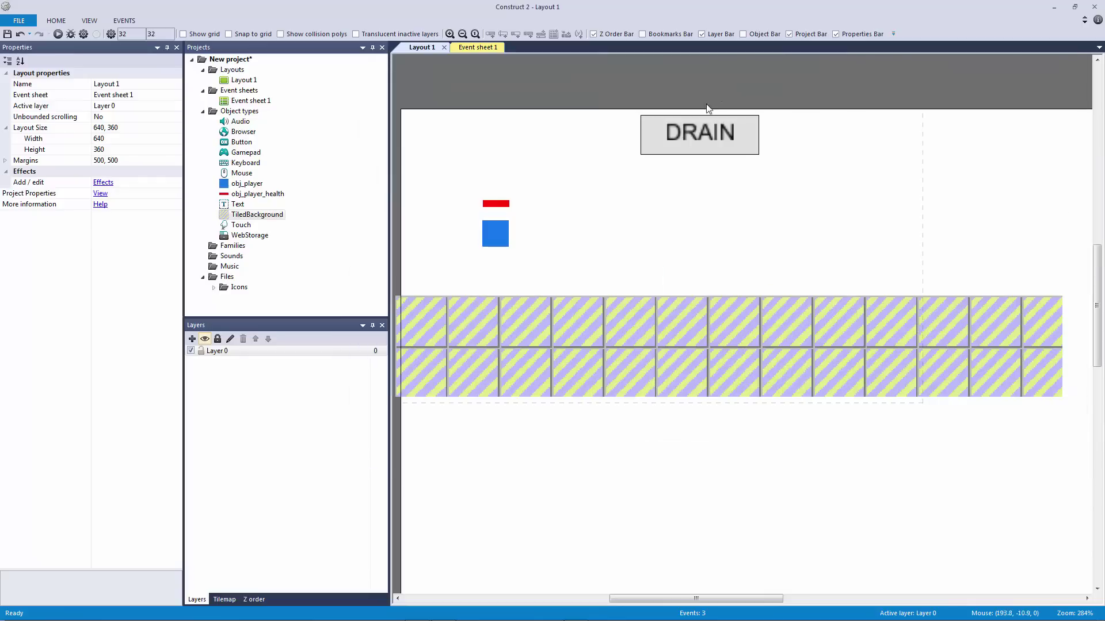
left_click_drag(699, 144, 745, 266)
left_click(895, 204)
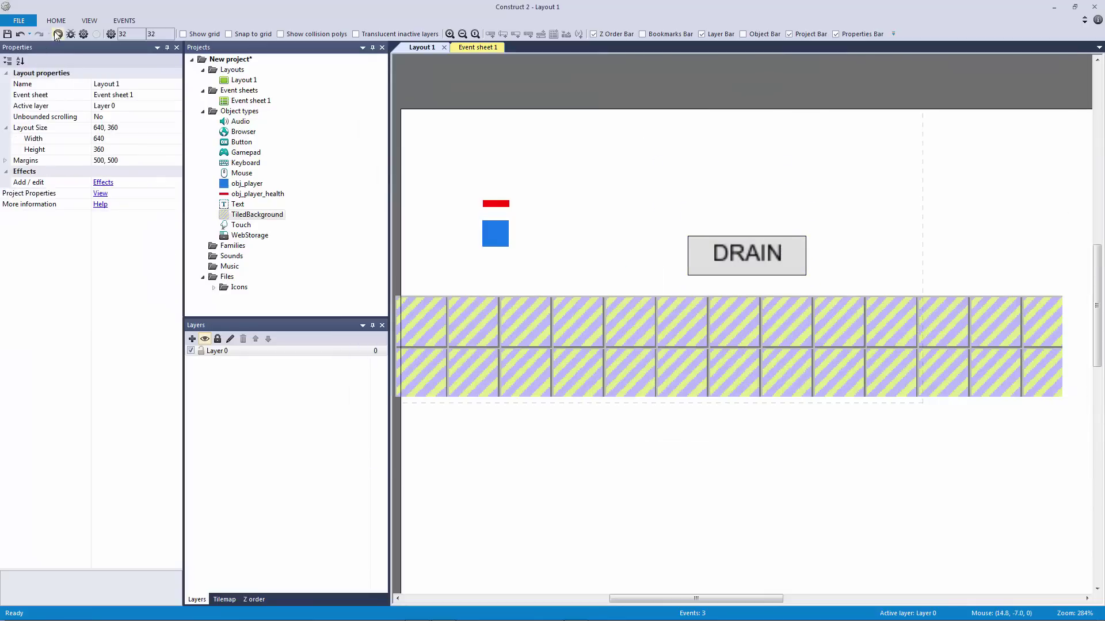
Step: Preview again, running and jumping the player left and right
left_click(57, 34)
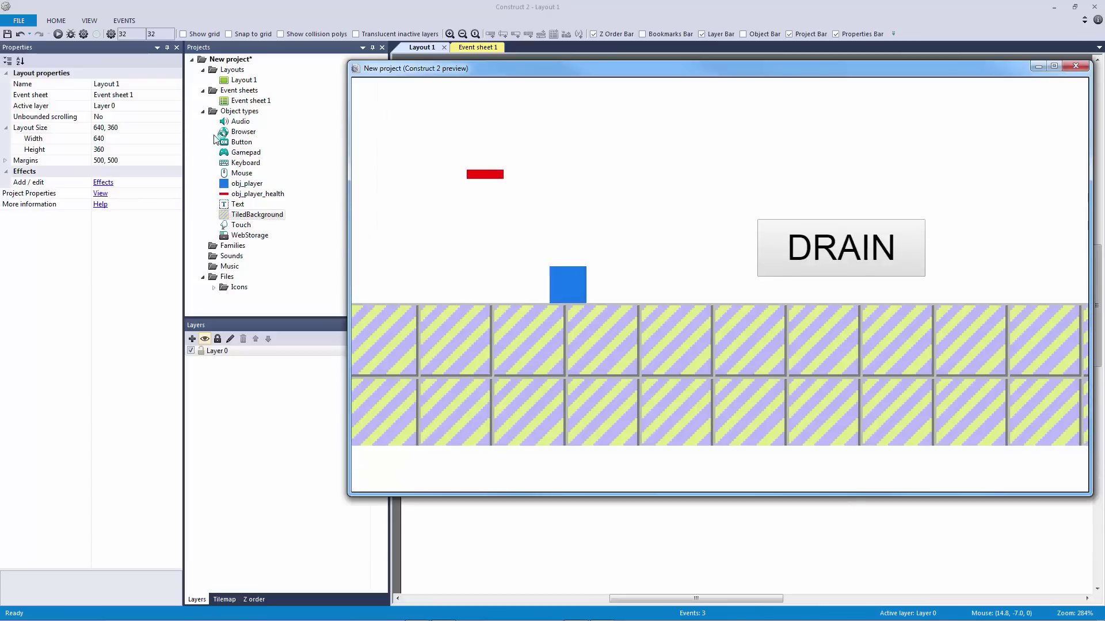
key("Right")
key("Up")
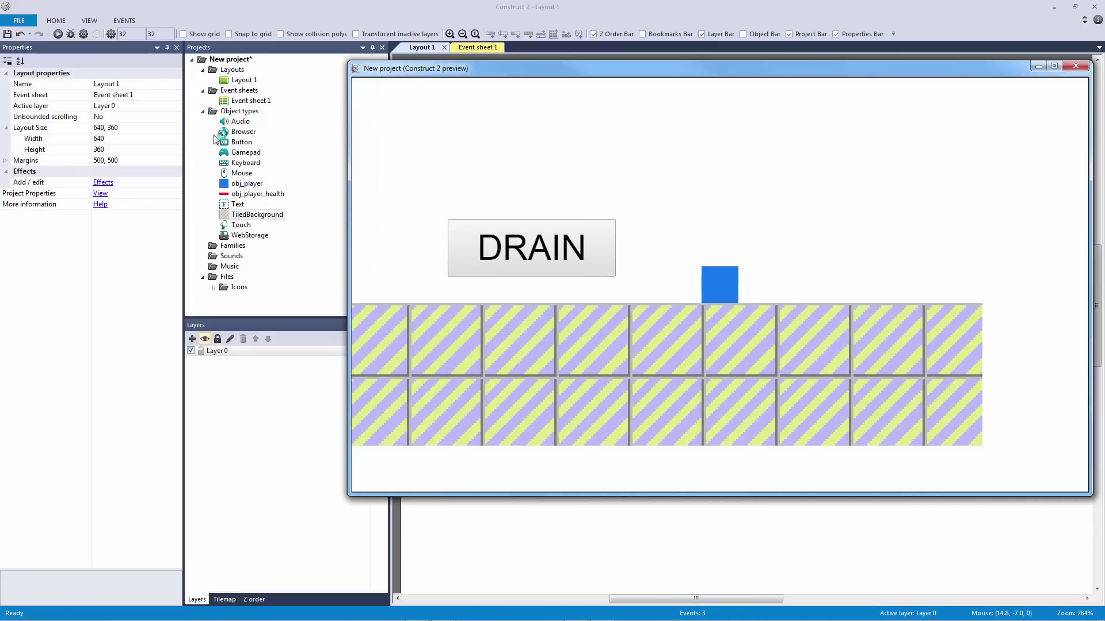
key("Left")
key("Up")
key("Up")
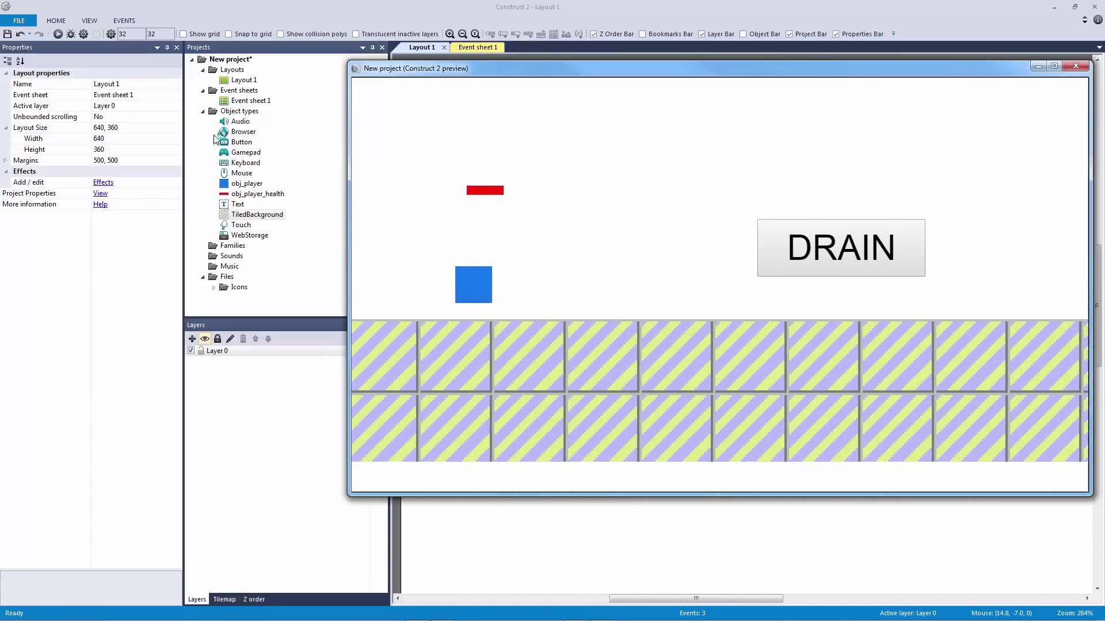
key("Up")
key("Right")
key("Left")
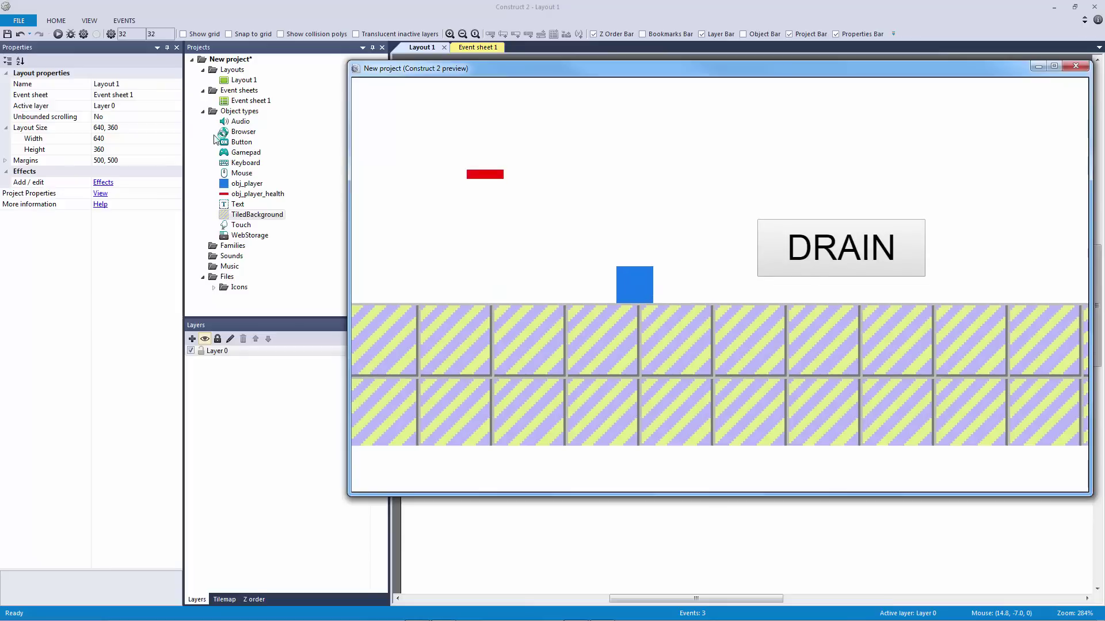
Step: Click DRAIN four times until health reaches zero and the layout restarts, then close the preview
left_click(822, 253)
left_click(822, 253)
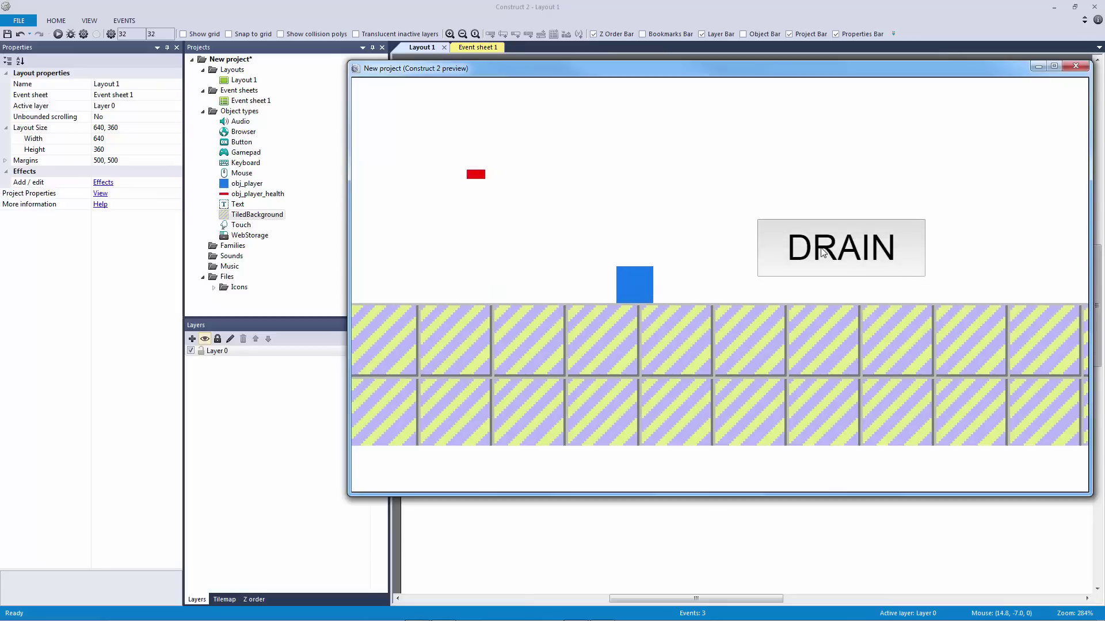
left_click(822, 253)
left_click(822, 253)
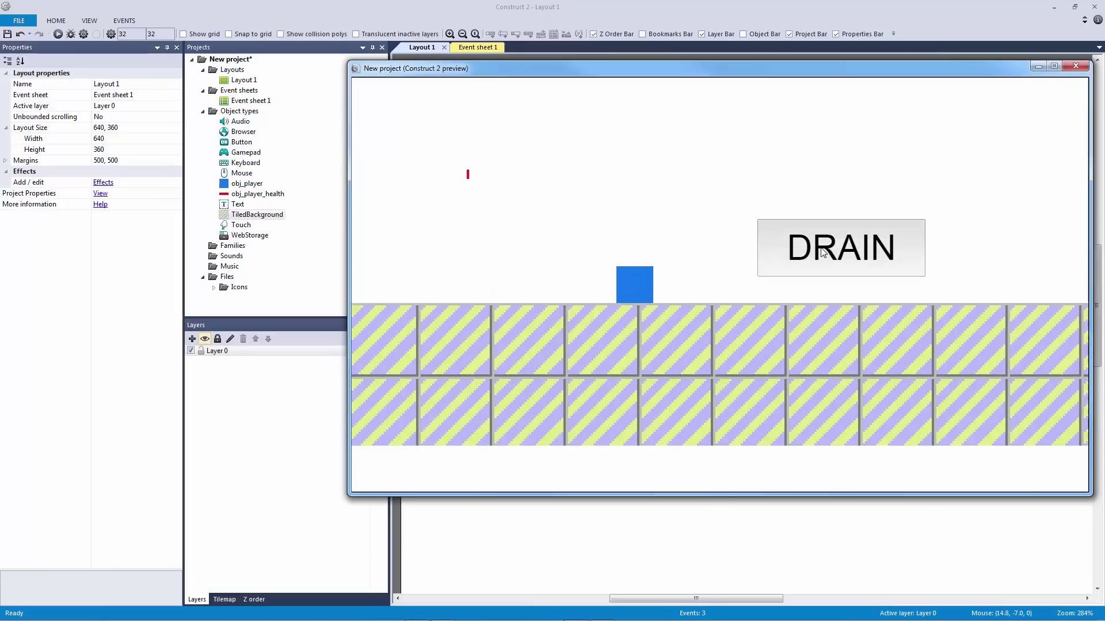
left_click(1072, 67)
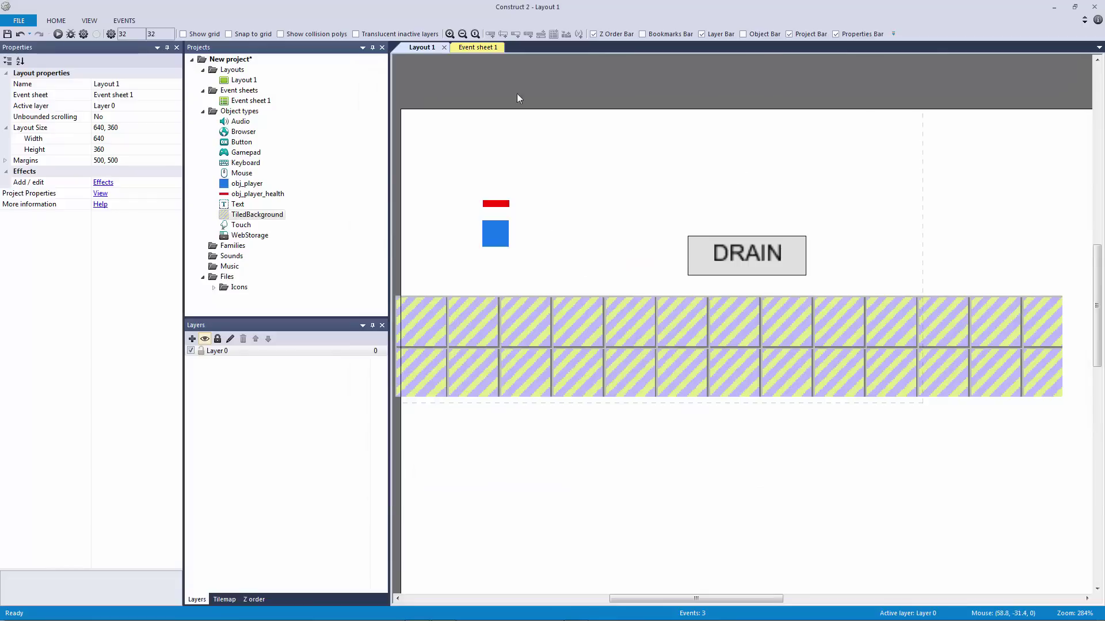
left_click(507, 205)
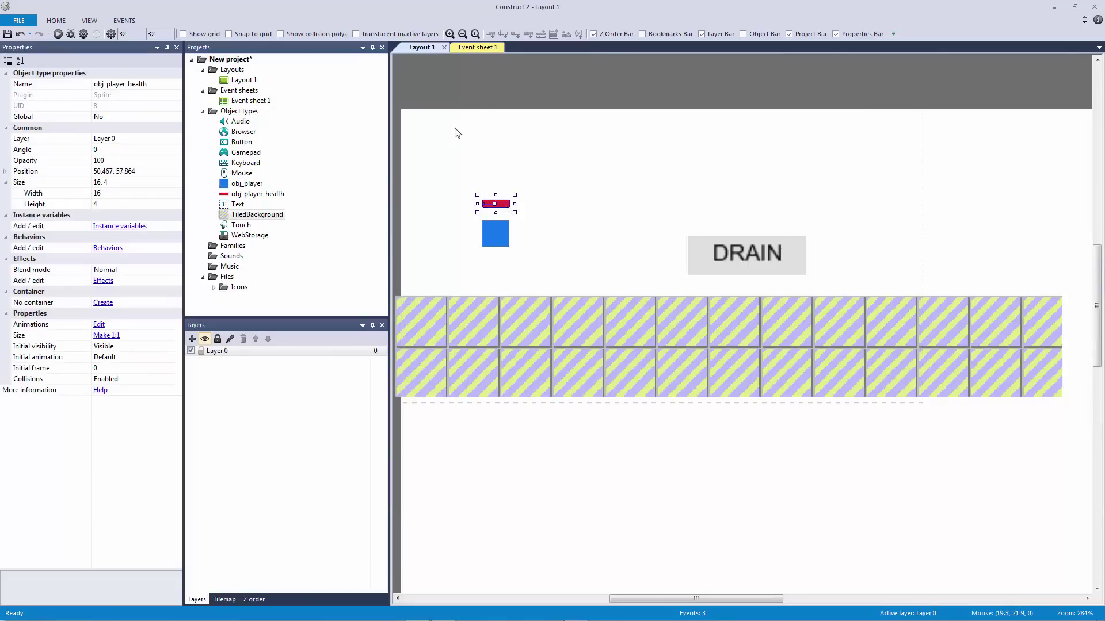
left_click(485, 112)
Step: Add a Set position action for the health bar to the every-tick event
left_click(479, 47)
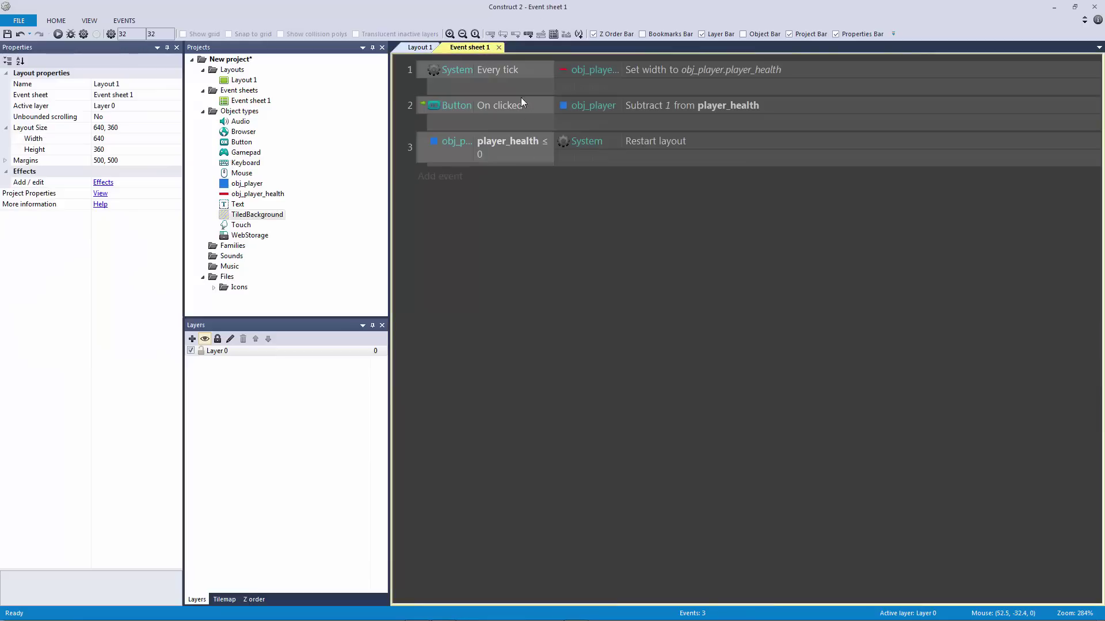
left_click(507, 77)
left_click(590, 86)
double_click(682, 111)
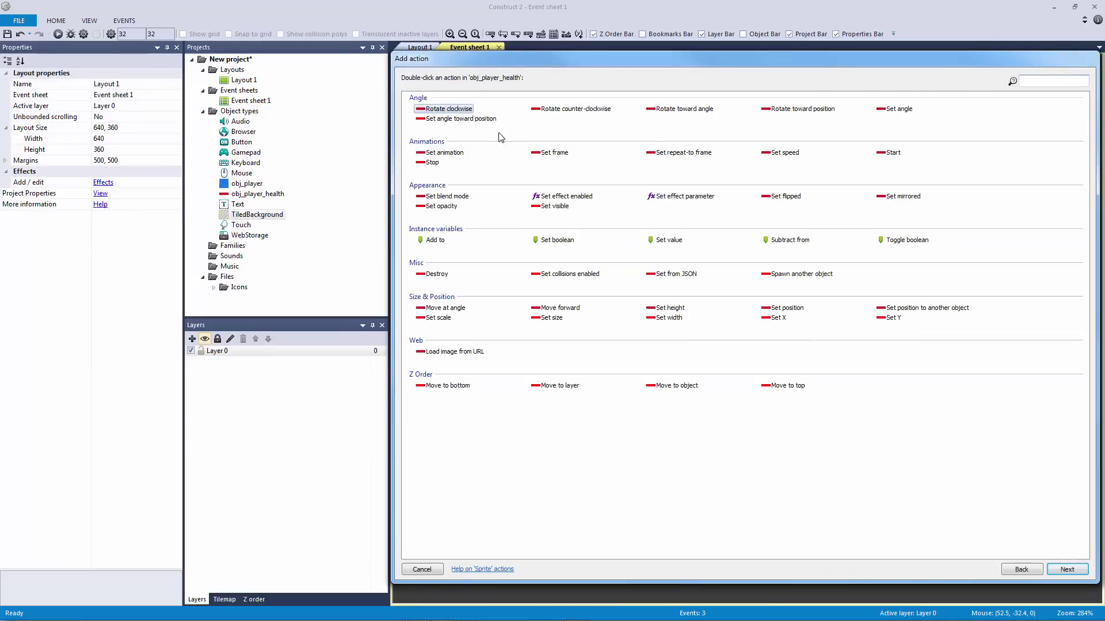
type("set pos")
key("Return")
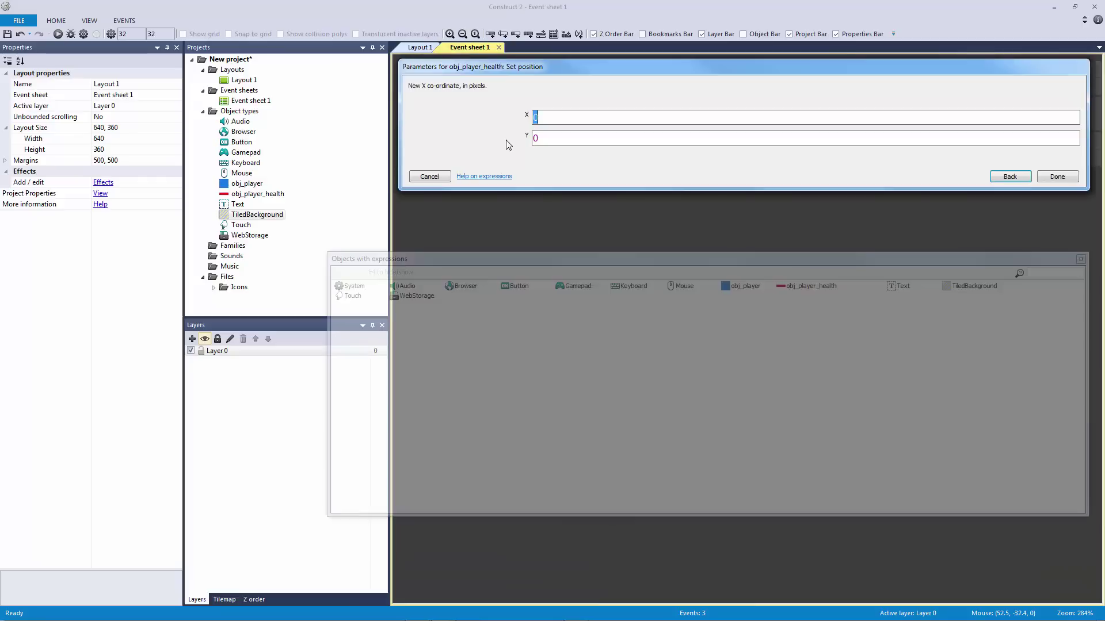
Step: Set the position to obj_player.X, obj_player.Y and run a preview
type("obj_player.X")
key("Tab")
type("obj_player-P")
key("BackSpace")
type("Y")
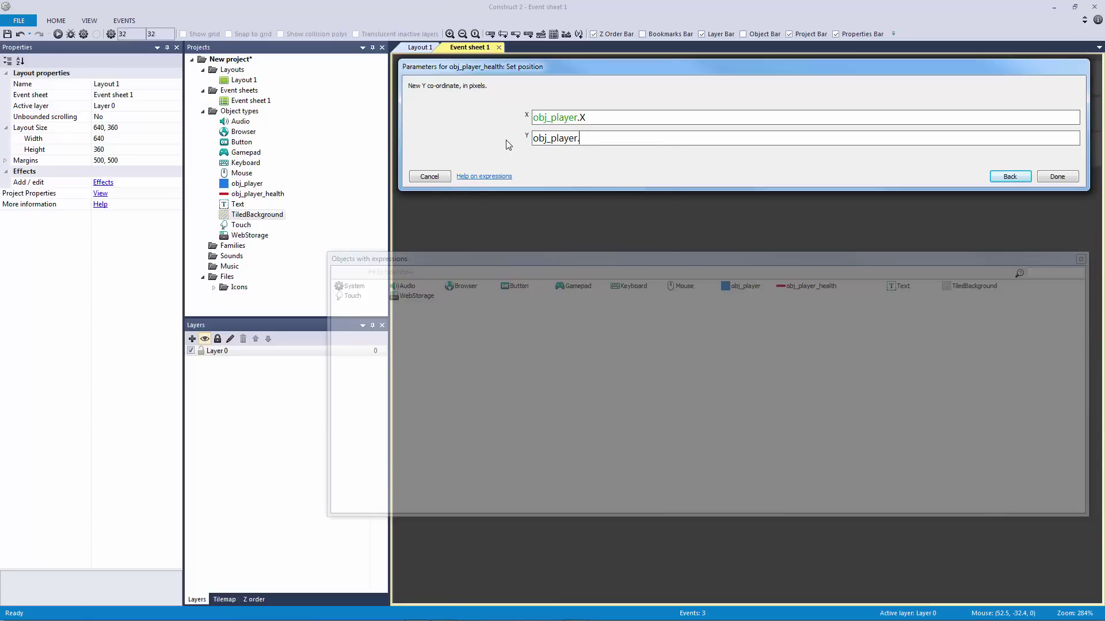
key("Return")
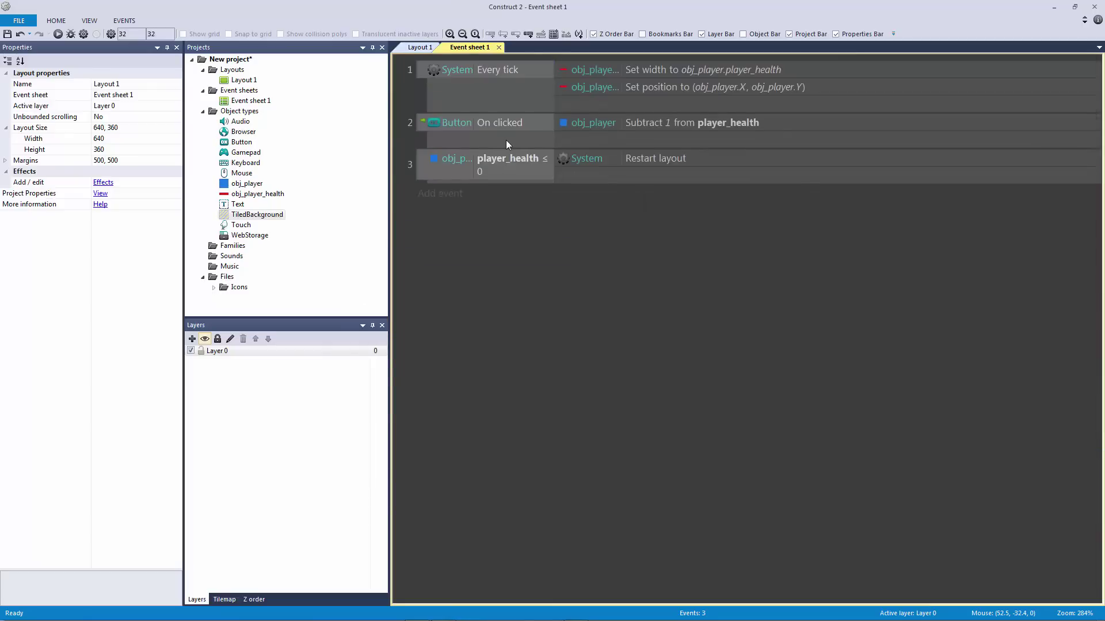
left_click(58, 34)
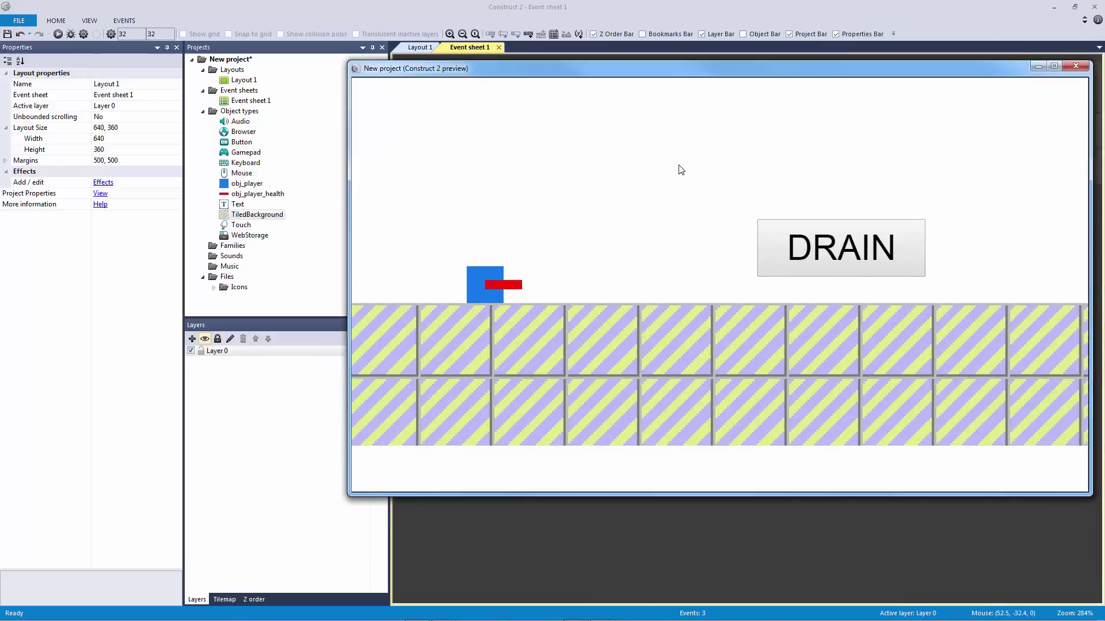
Step: Edit the health bar's Set position to offset it from the player, then preview again
key("Right")
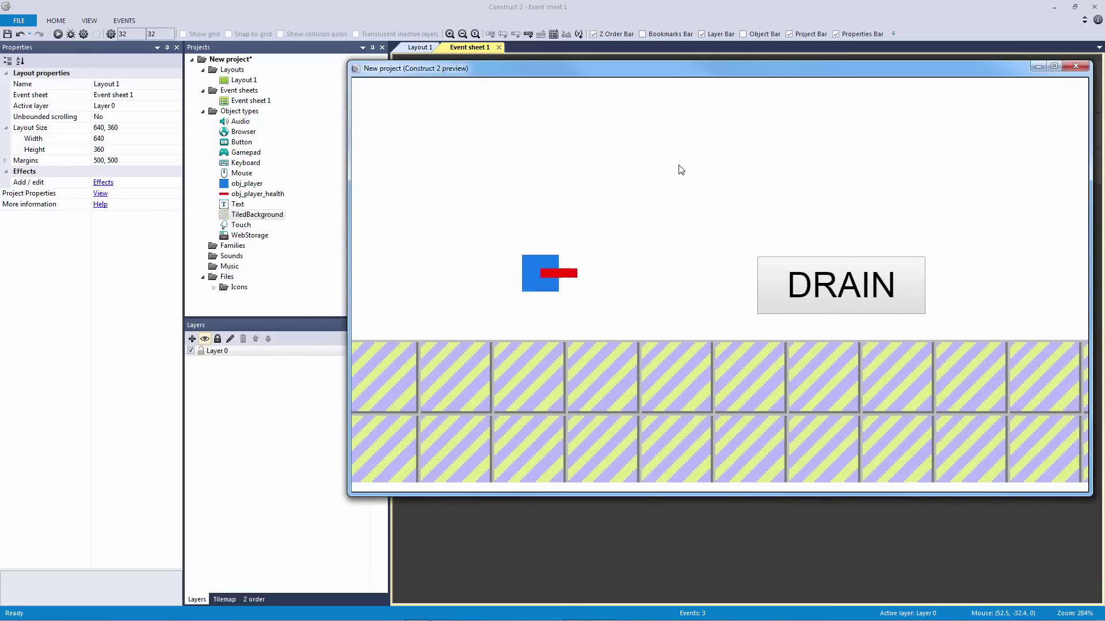
key("Right")
left_click(1076, 65)
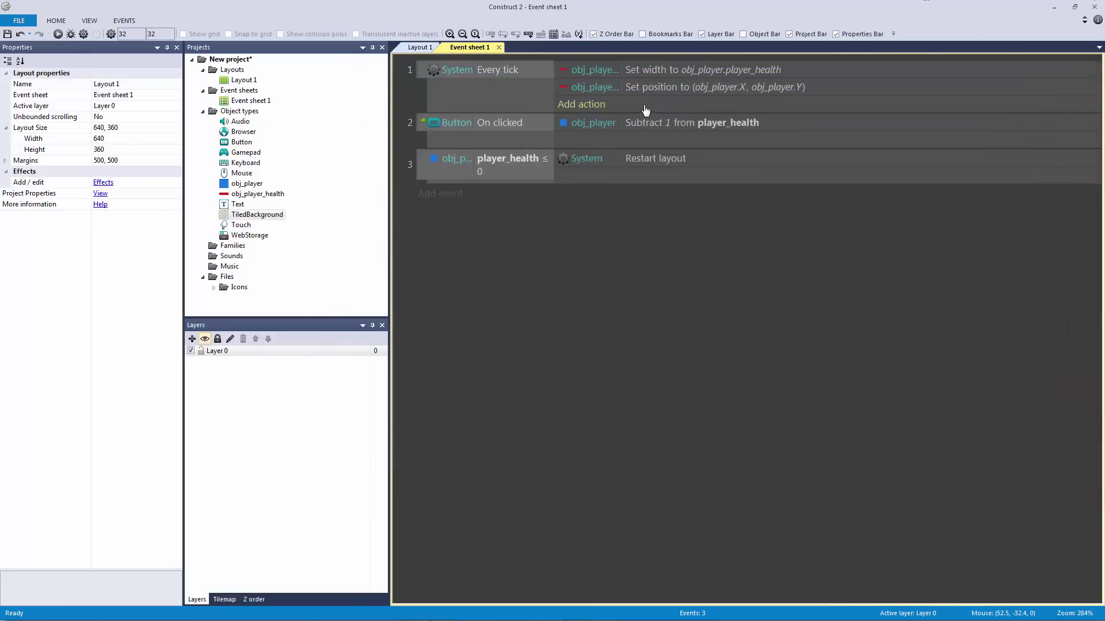
double_click(696, 75)
key("Escape")
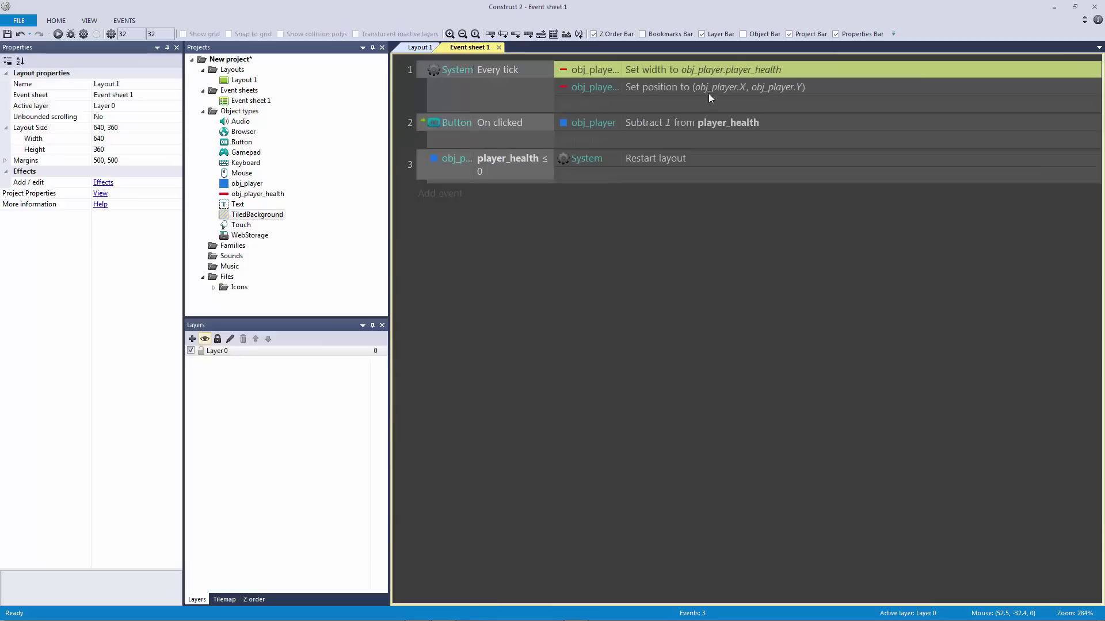
double_click(707, 89)
left_click(637, 136)
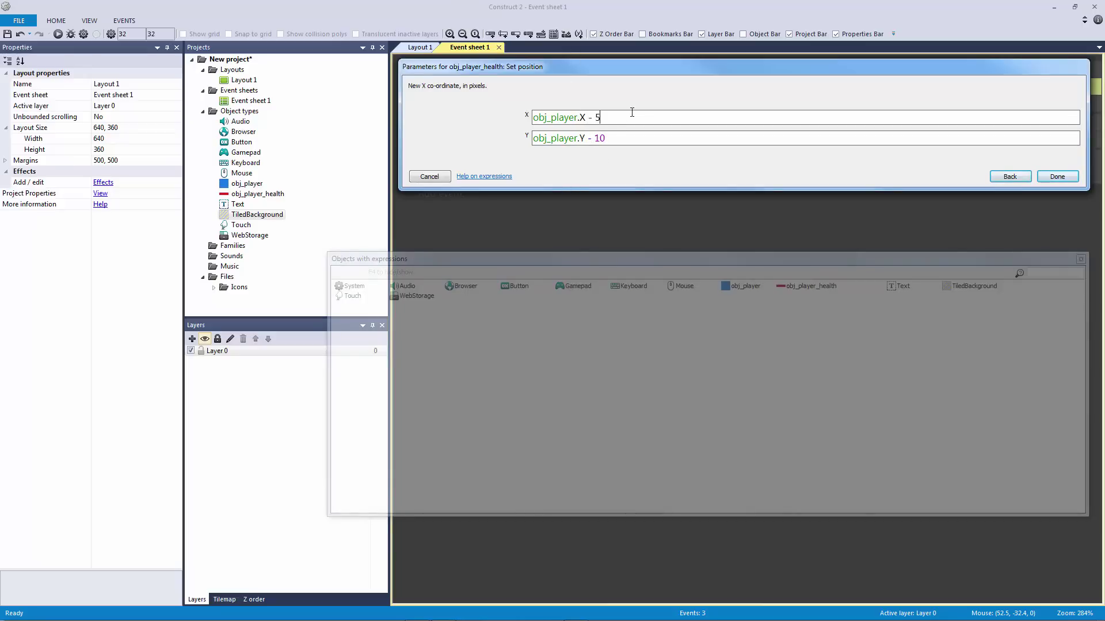
key("Return")
left_click(58, 34)
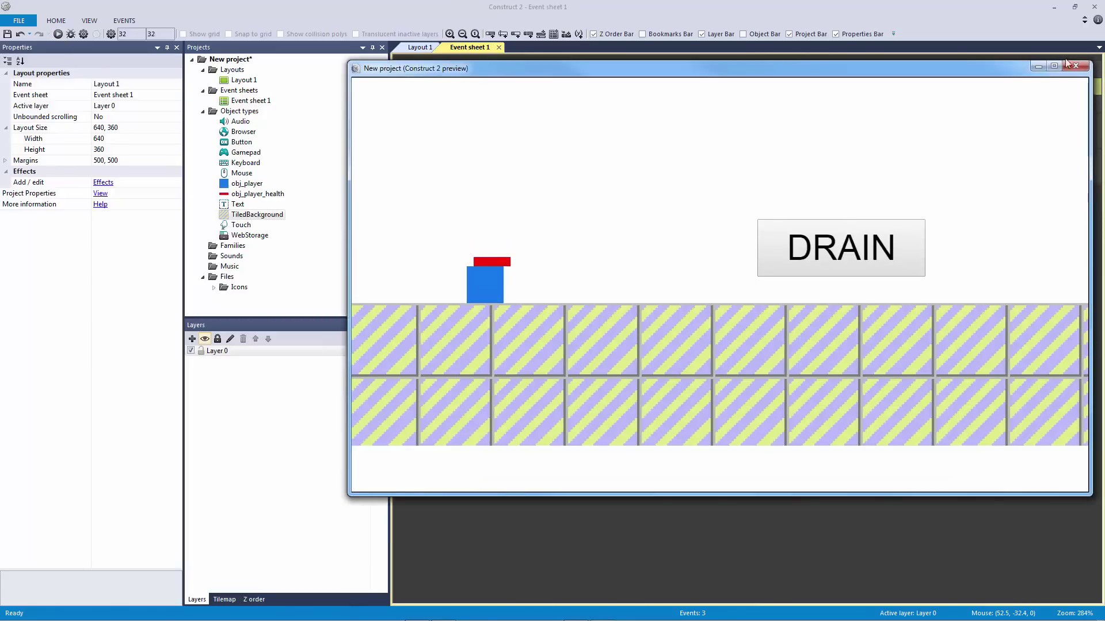
Step: Change the health bar's Y offset to obj_player.Y - 15
left_click(1076, 66)
double_click(775, 82)
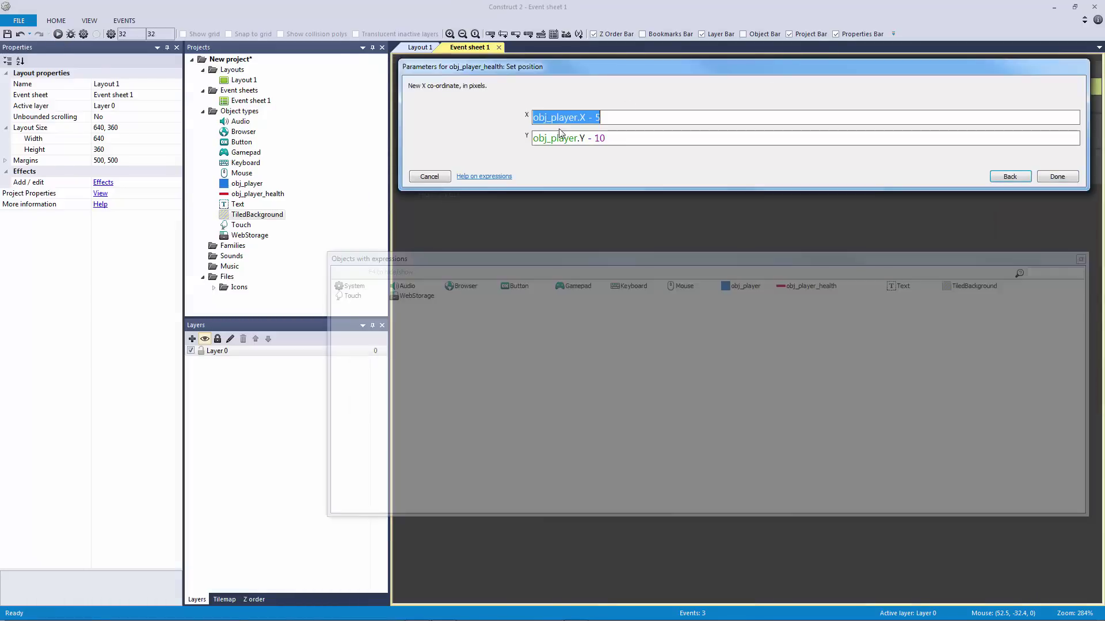
left_click(625, 137)
key("BackSpace")
type("5")
key("Return")
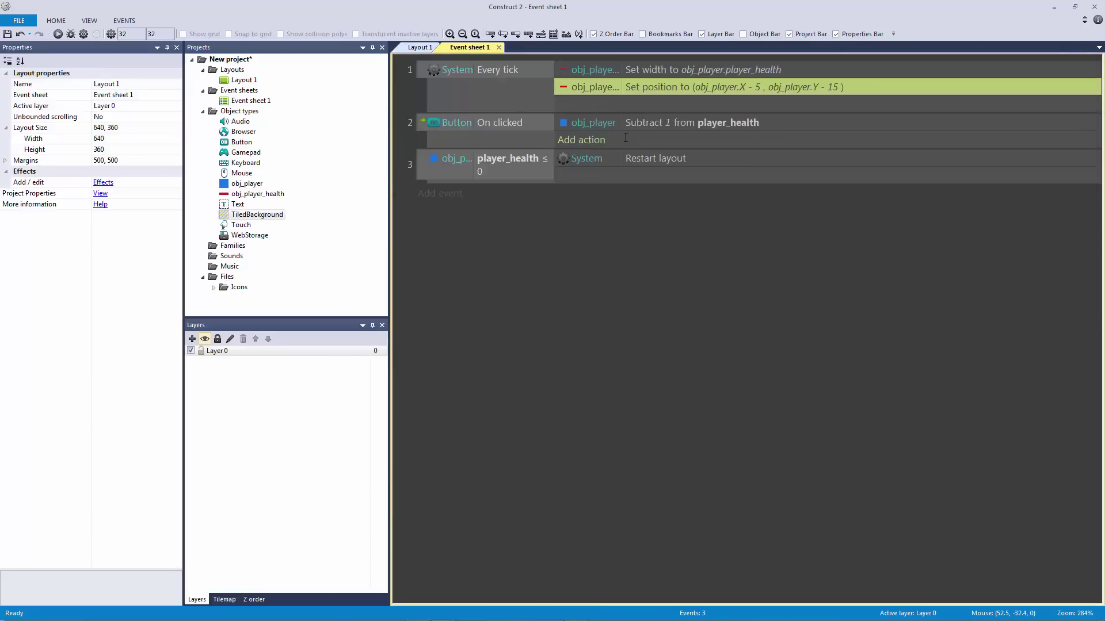
Step: Change the health bar's X to obj_player.X - 3
left_click(58, 34)
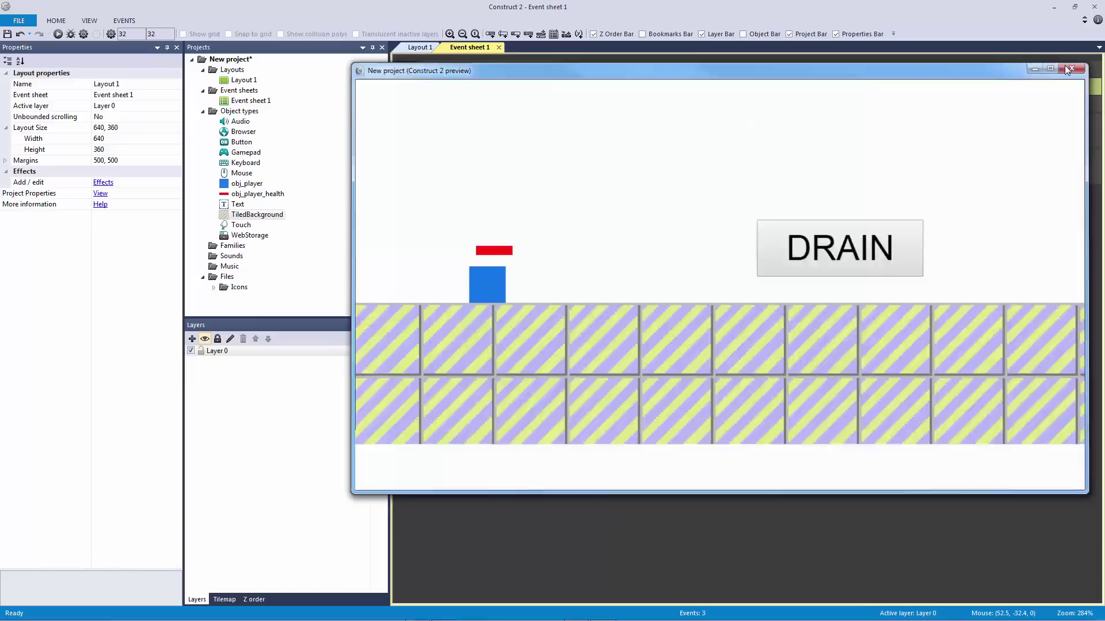
left_click(1069, 65)
double_click(754, 86)
left_click(634, 118)
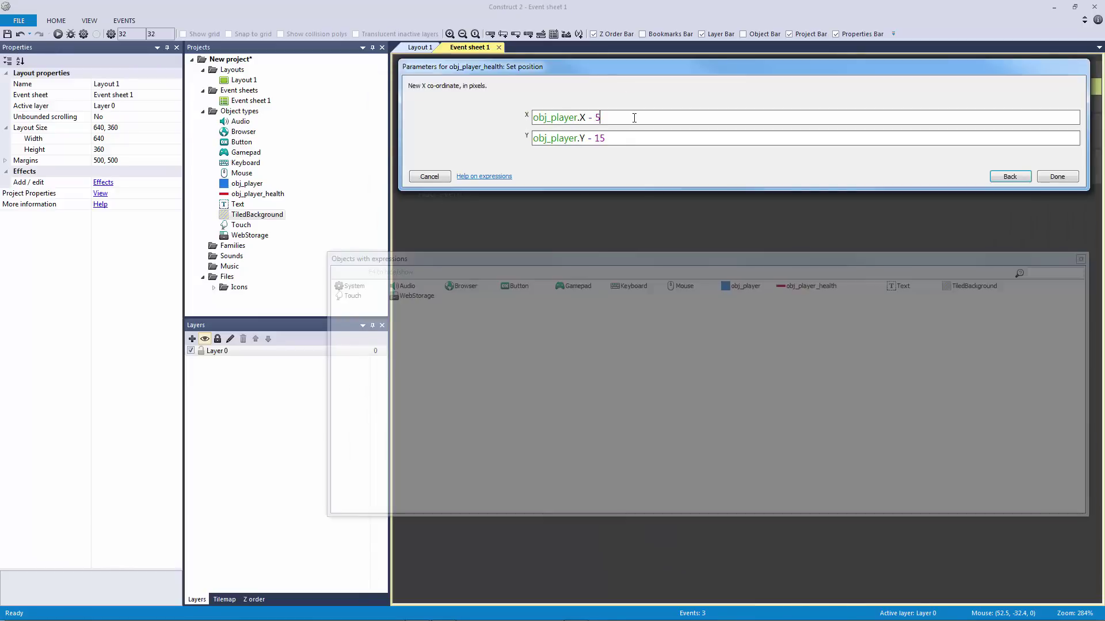
key("Return")
Step: Preview the bar, then change its X to obj_player.X - 8
left_click(57, 34)
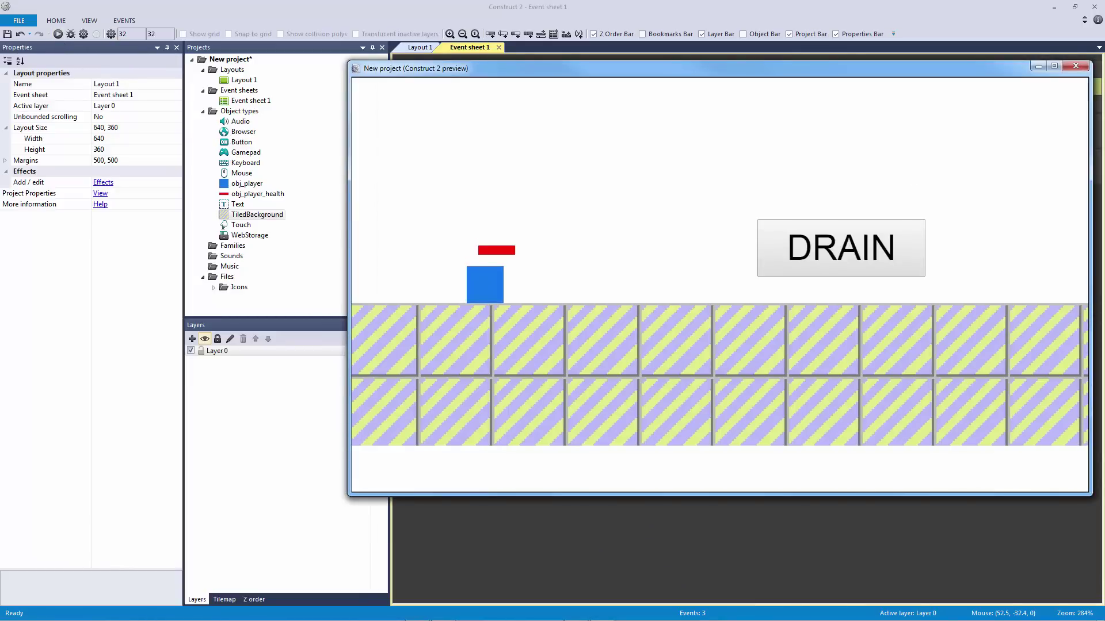
left_click(1076, 67)
double_click(748, 81)
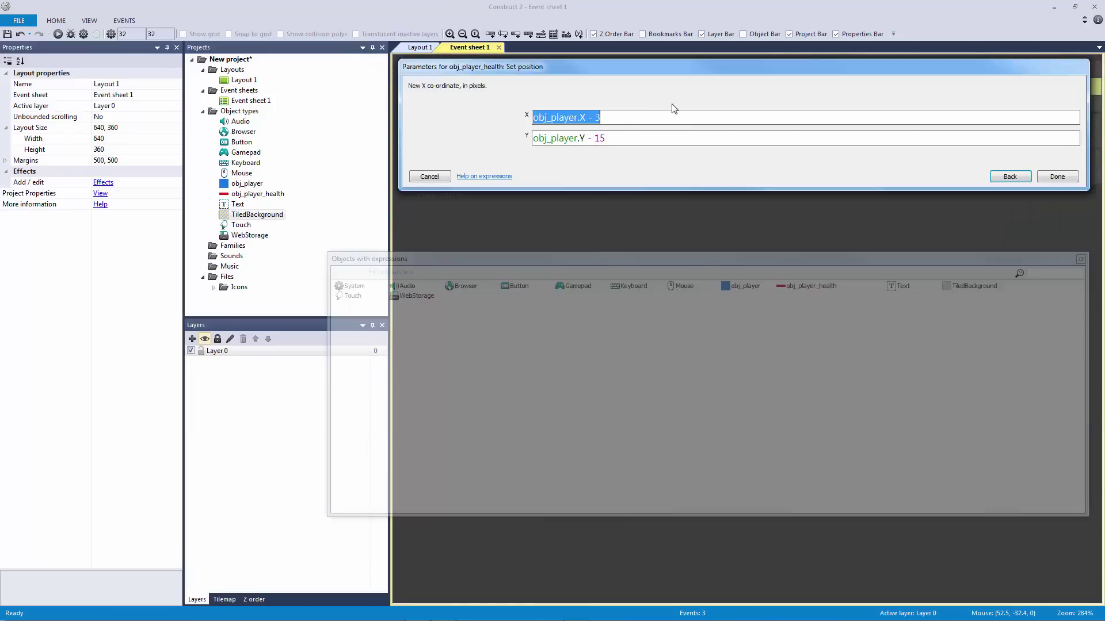
left_click(628, 117)
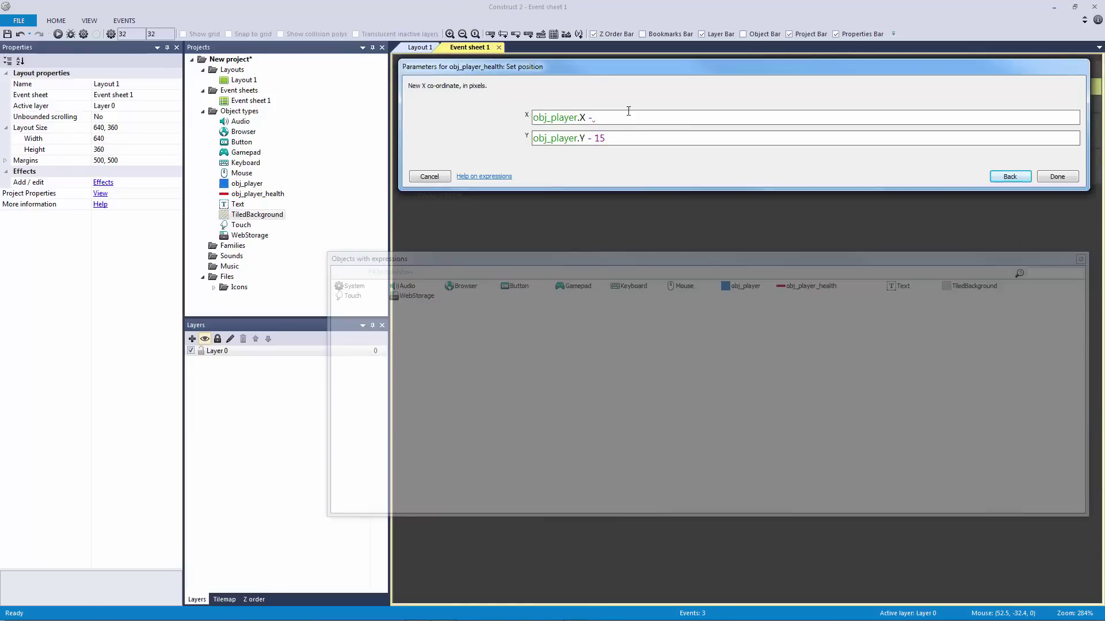
type("8")
key("Return")
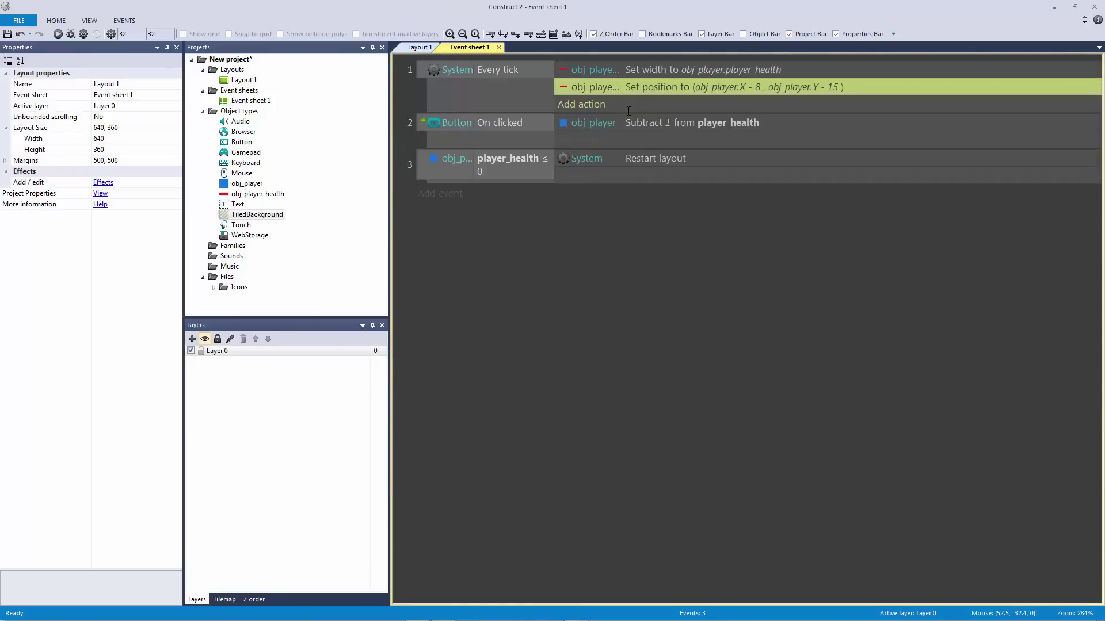
Step: Cancel the Save As dialog and run a fresh preview
key("ctrl+s")
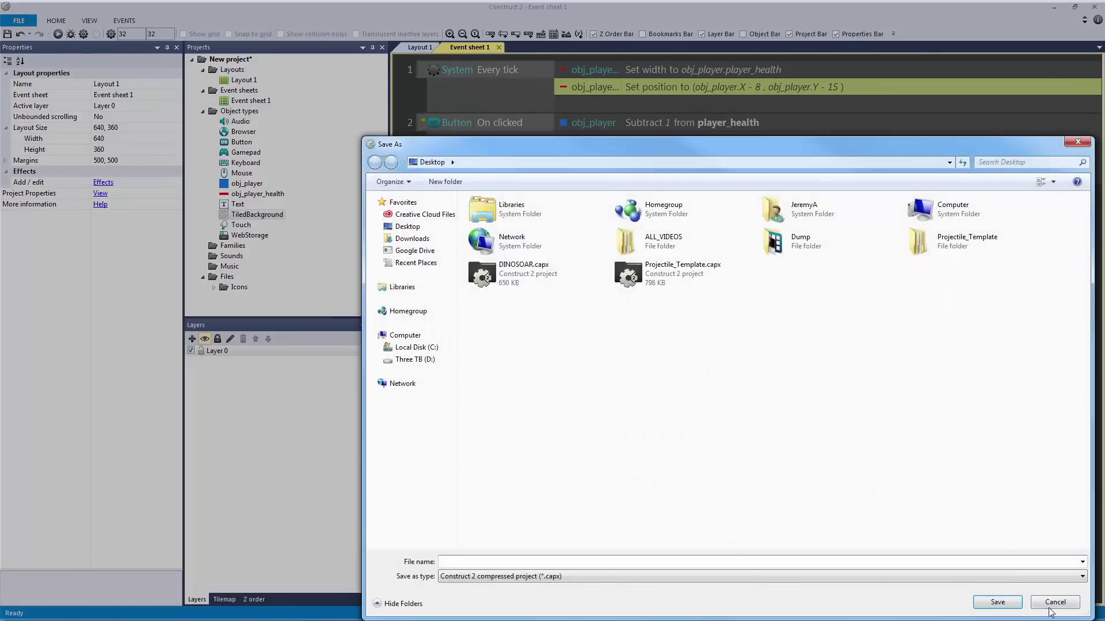
left_click(1051, 604)
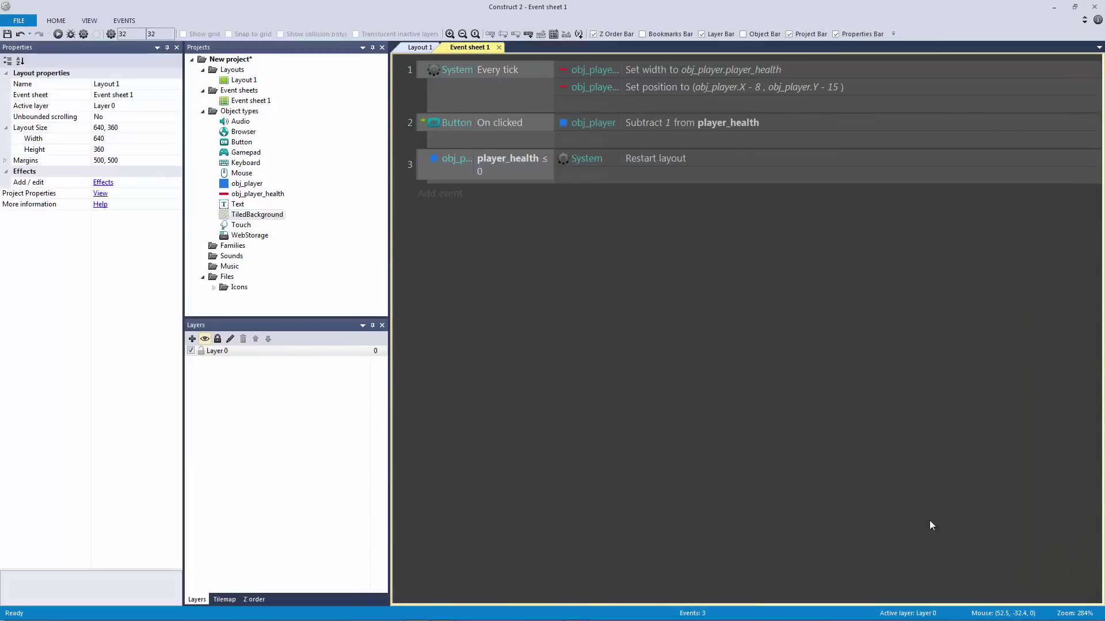
left_click(58, 34)
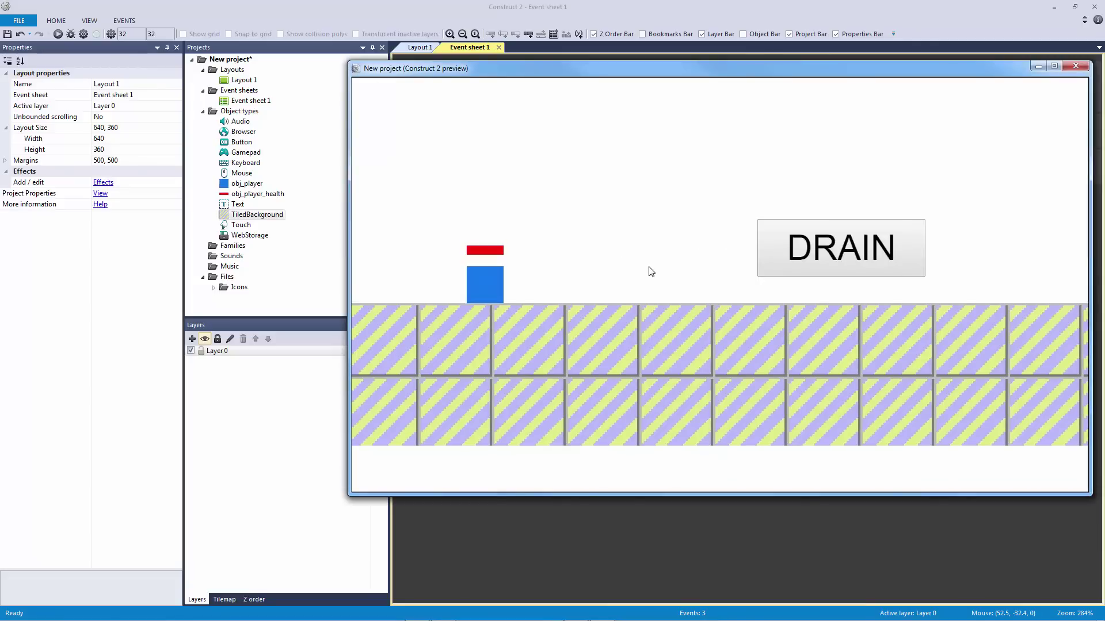
Step: Run and jump the player left and right, checking that the red bar follows
key("Right")
key("Up")
key("Left")
key("Right")
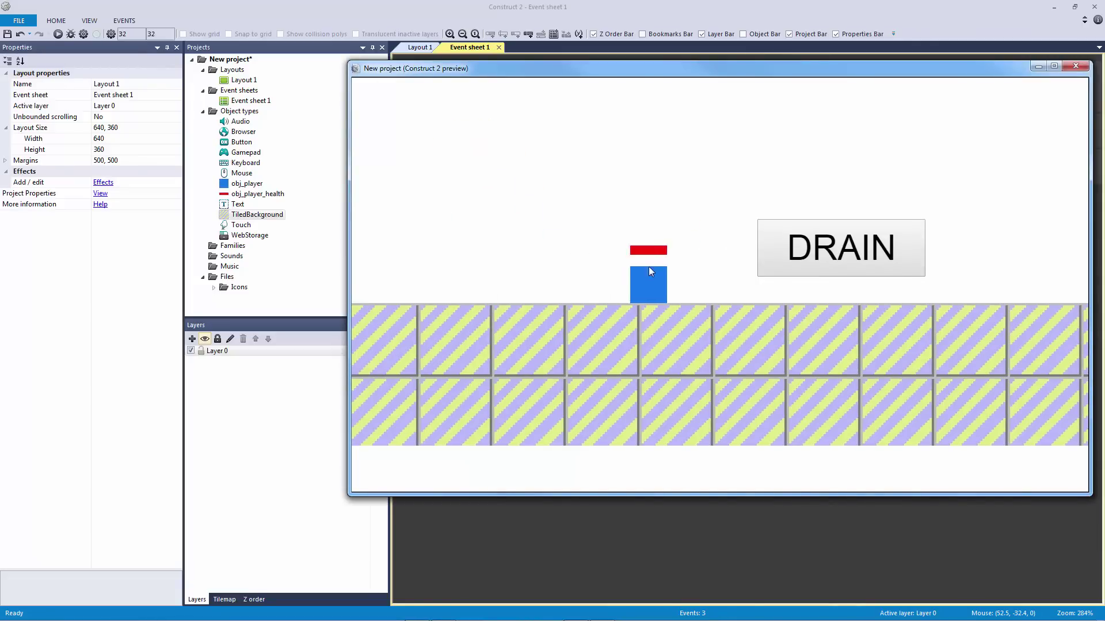
key("Up")
key("Up")
key("Left")
key("Left")
Step: Click DRAIN repeatedly until health reaches zero and the layout restarts
left_click(851, 254)
left_click(796, 249)
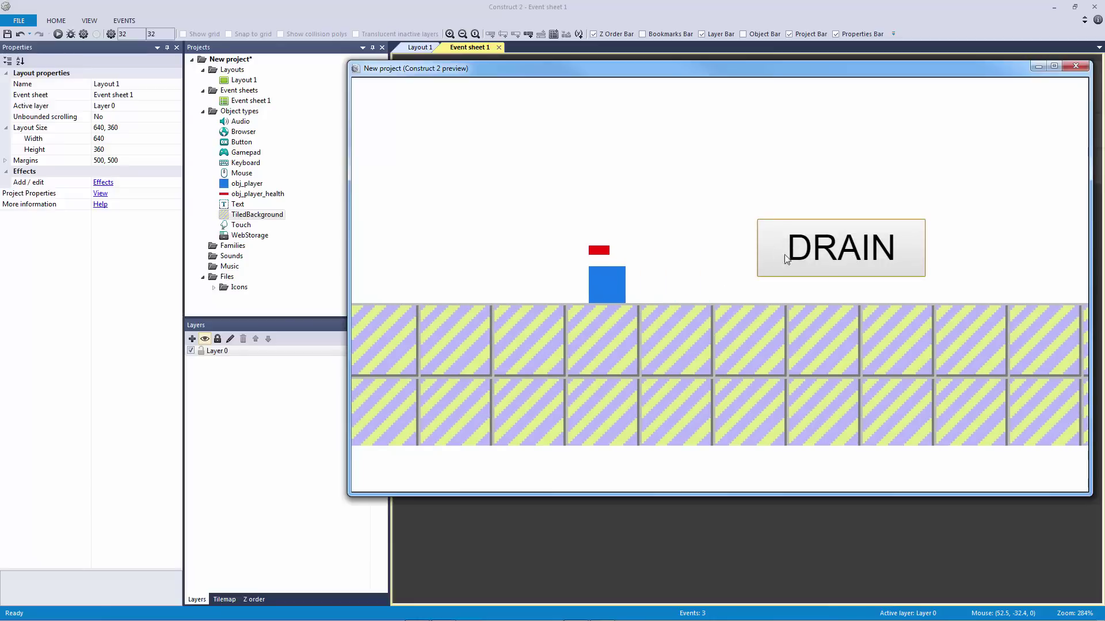
left_click(786, 258)
left_click(787, 259)
left_click(787, 258)
left_click(788, 257)
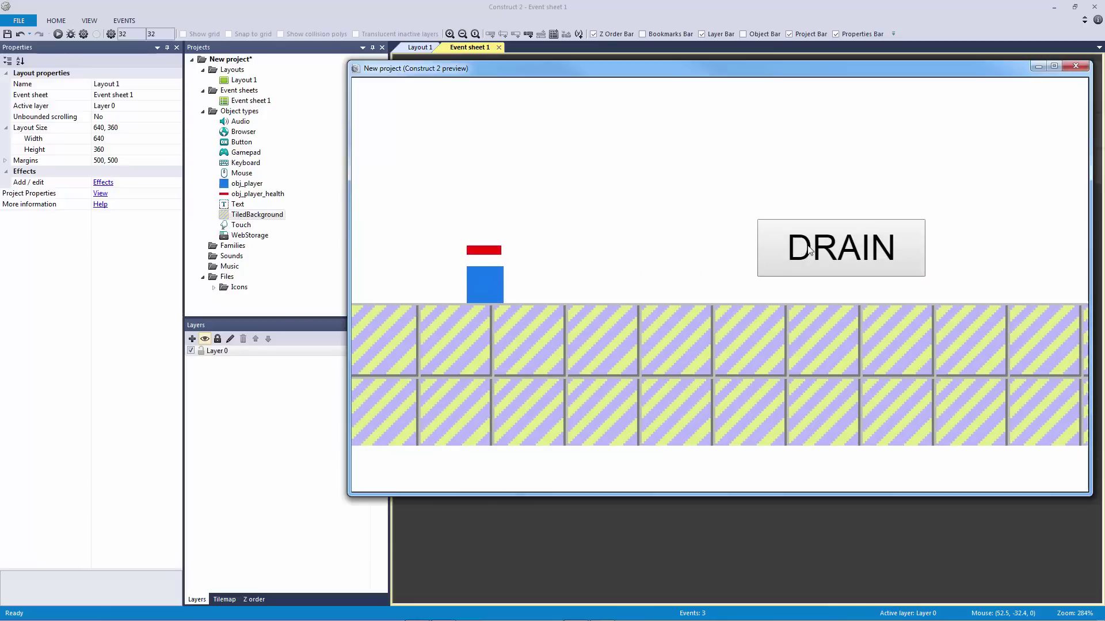
Step: Jump and run the player around again to confirm the bar stays above it
key("Right")
key("Up")
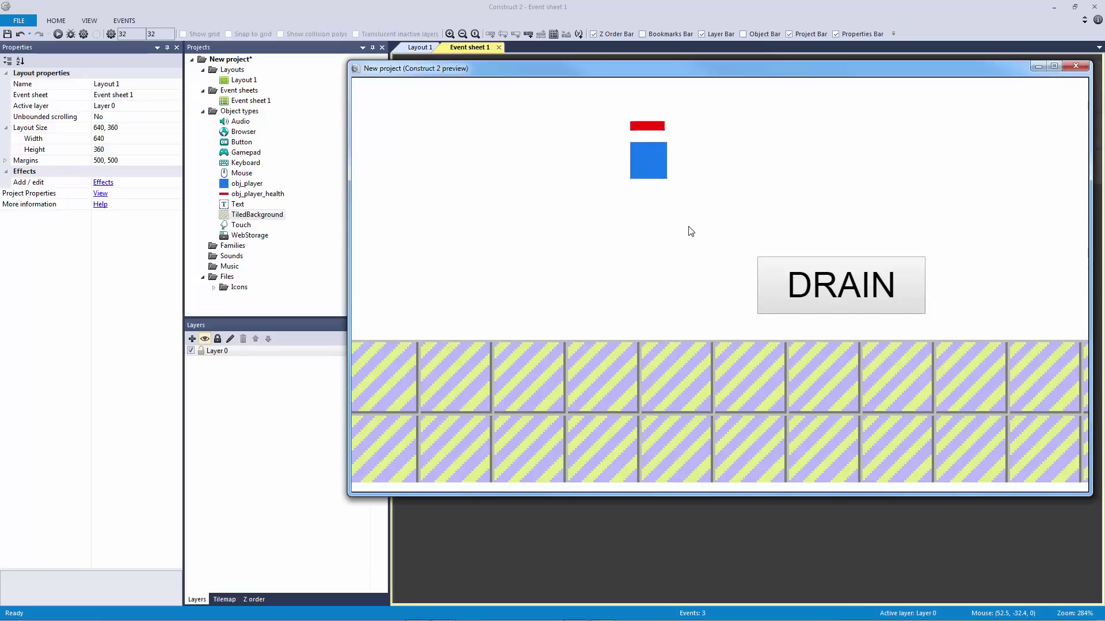
key("Left")
key("Up")
key("Right")
key("Up")
key("Right")
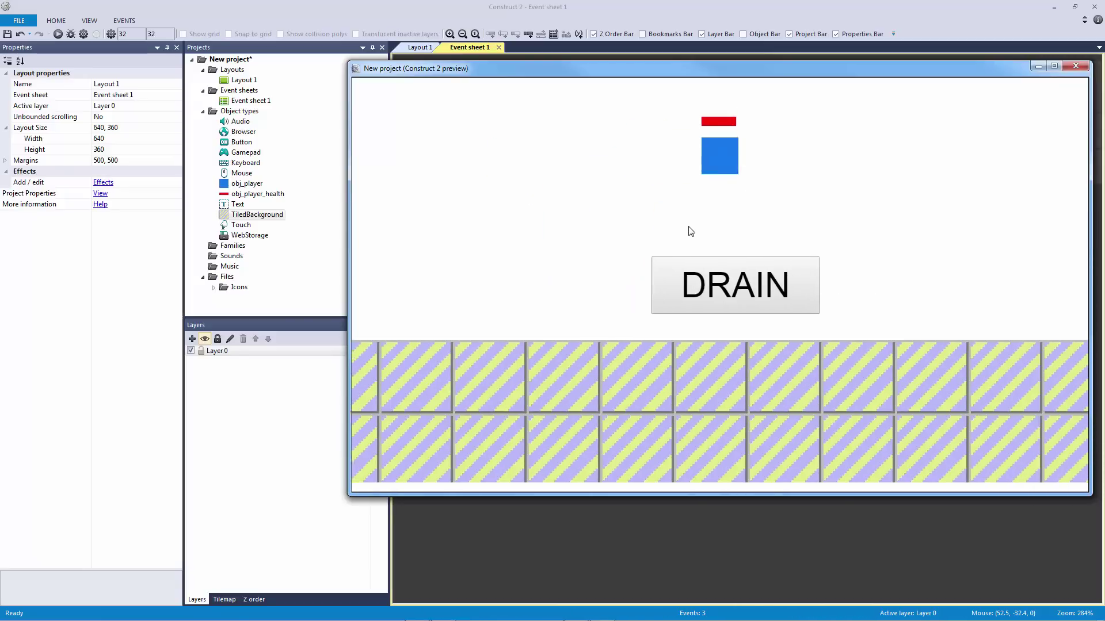
key("Left")
key("Left")
key("Up")
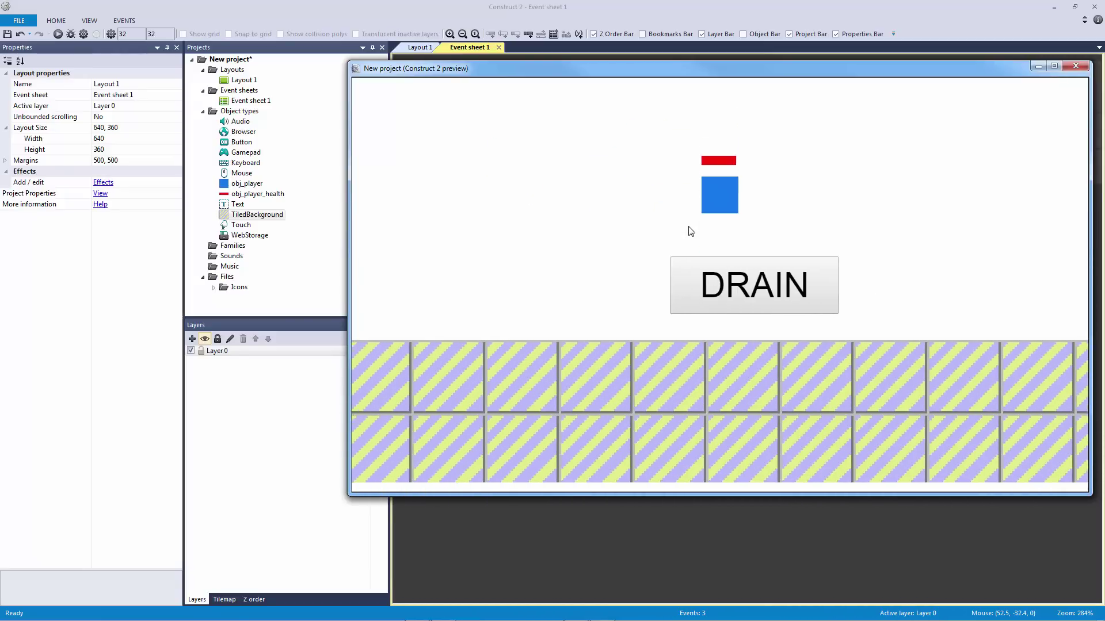
Step: Close the preview and select each action in the three events to review them
left_click(1076, 65)
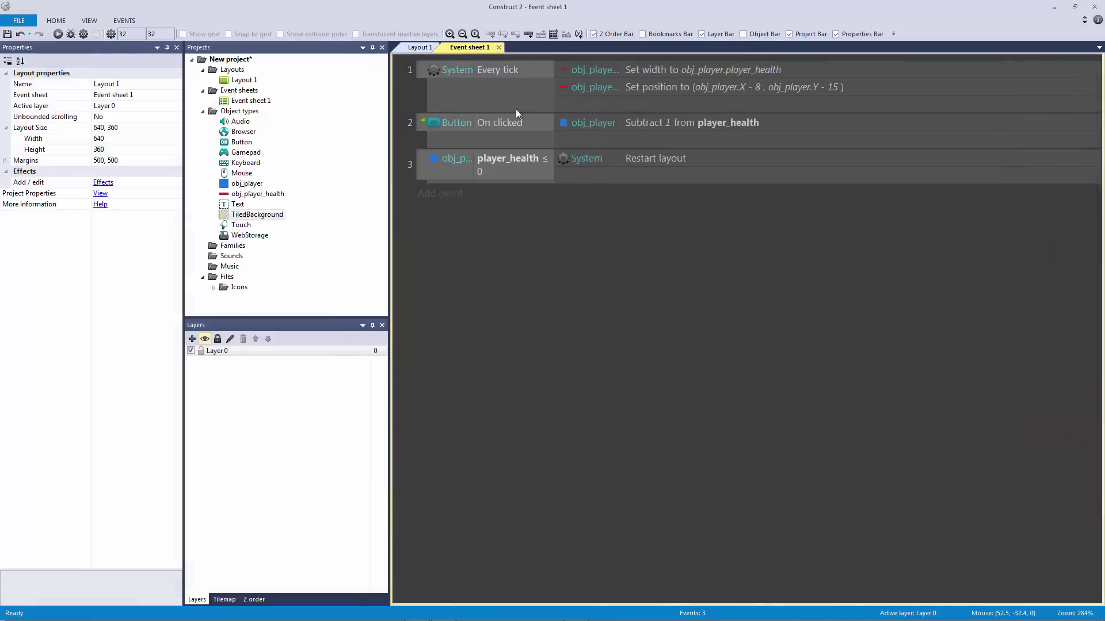
left_click_drag(412, 77, 419, 162)
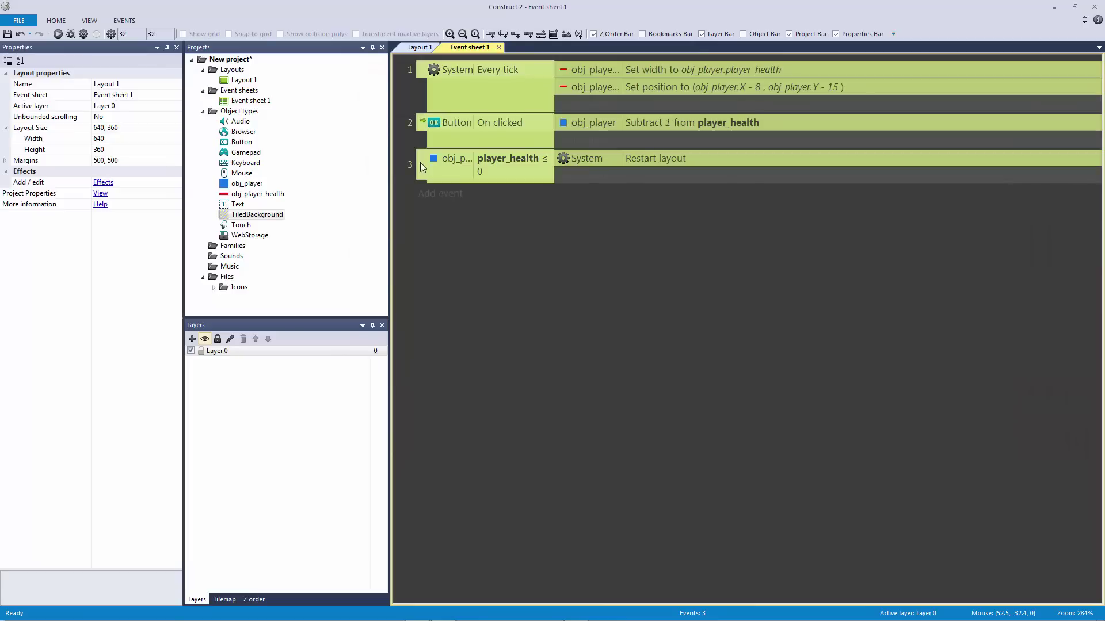
left_click(665, 276)
left_click(598, 74)
left_click(599, 87)
left_click(602, 126)
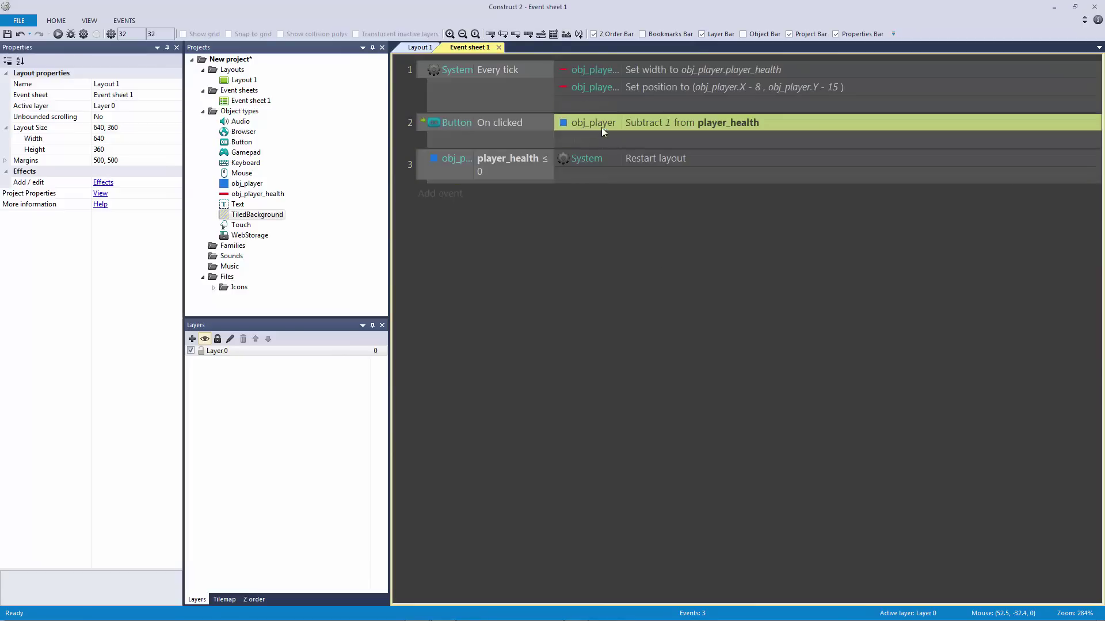
left_click(589, 160)
Step: Zoom the event sheet in and widen the object-name column to show full names
left_click(683, 274)
scroll(683, 271, "up", 3, "ctrl")
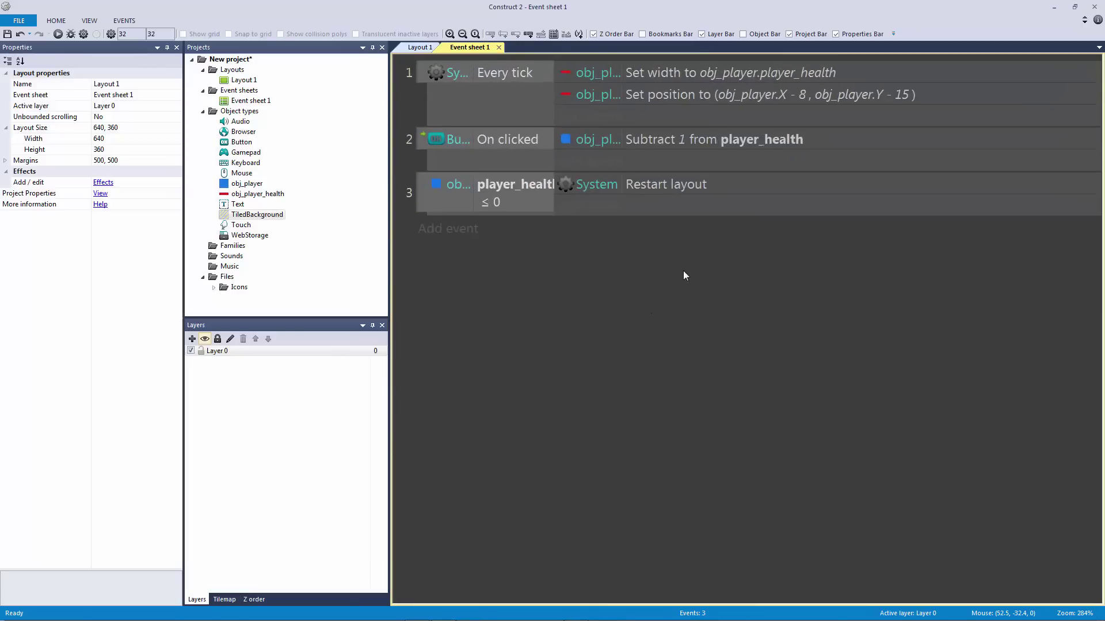
left_click_drag(622, 97, 716, 98)
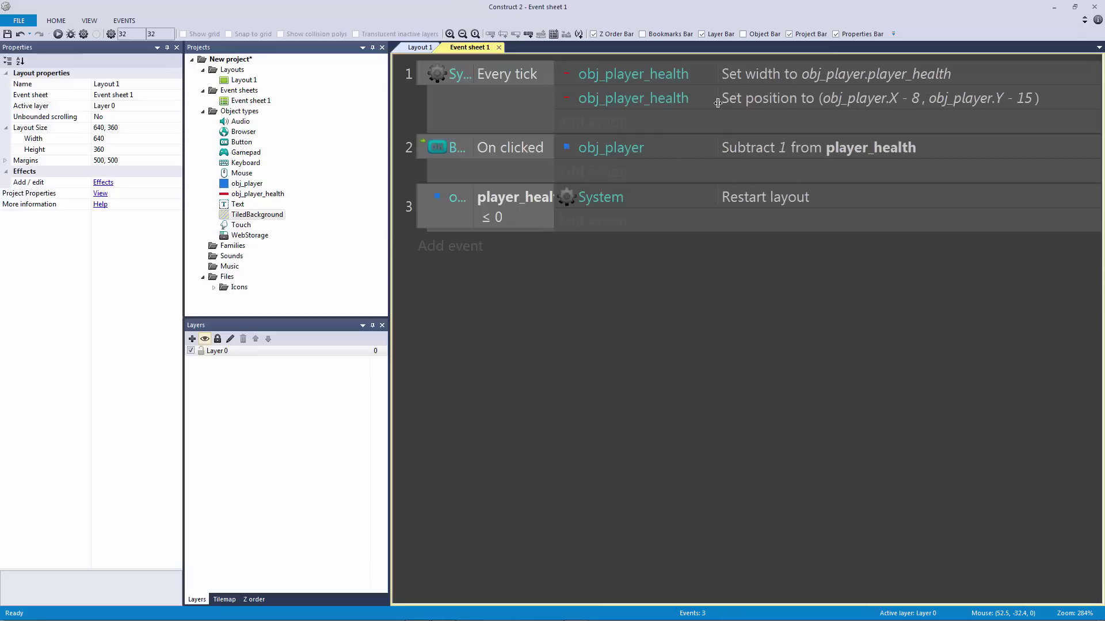